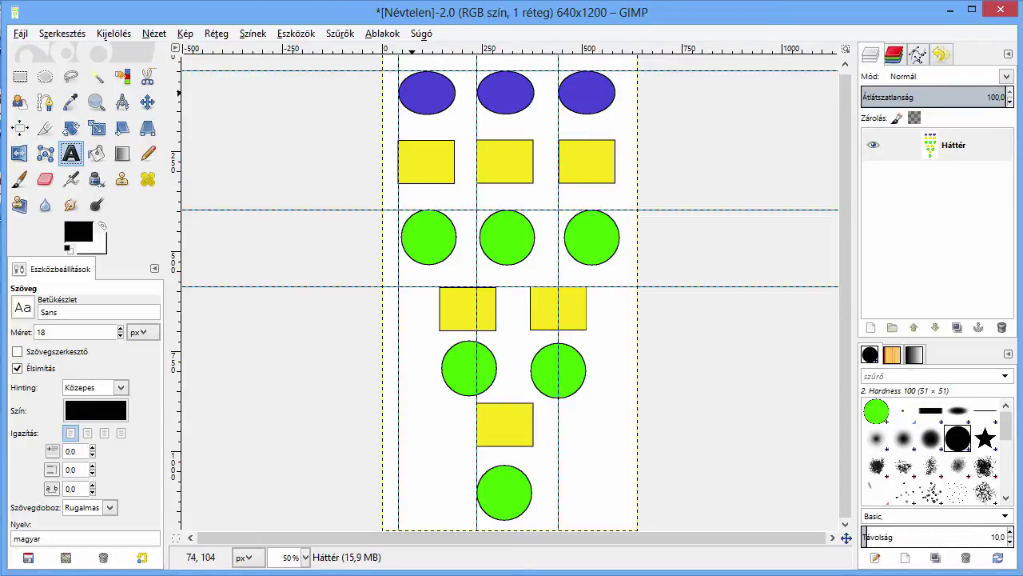
# - Type OUTPUT1 as a text label on the top-left blue ellipse and select its text
pyautogui.click(406, 86)
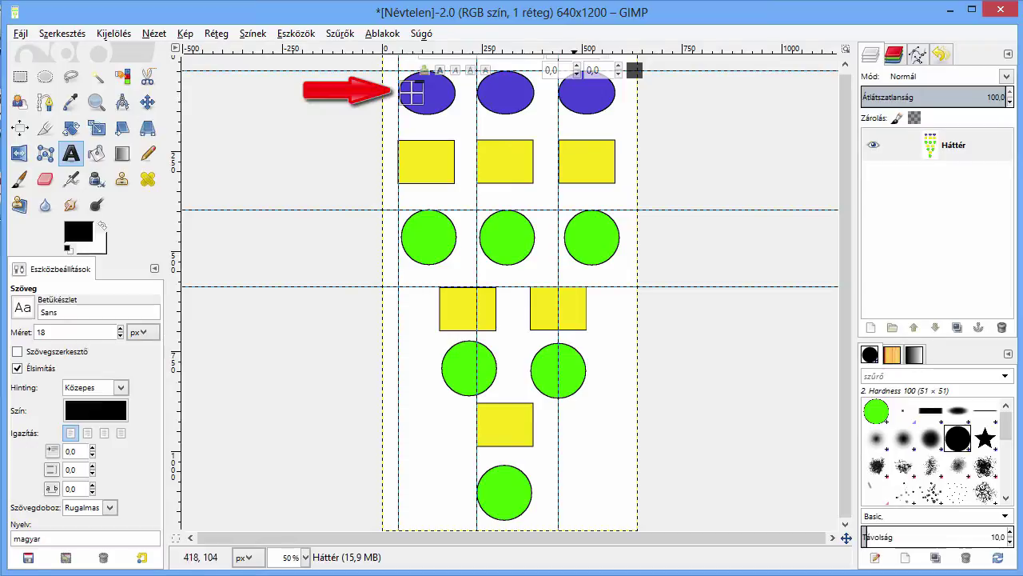
pyautogui.scroll(1, 442, 120)
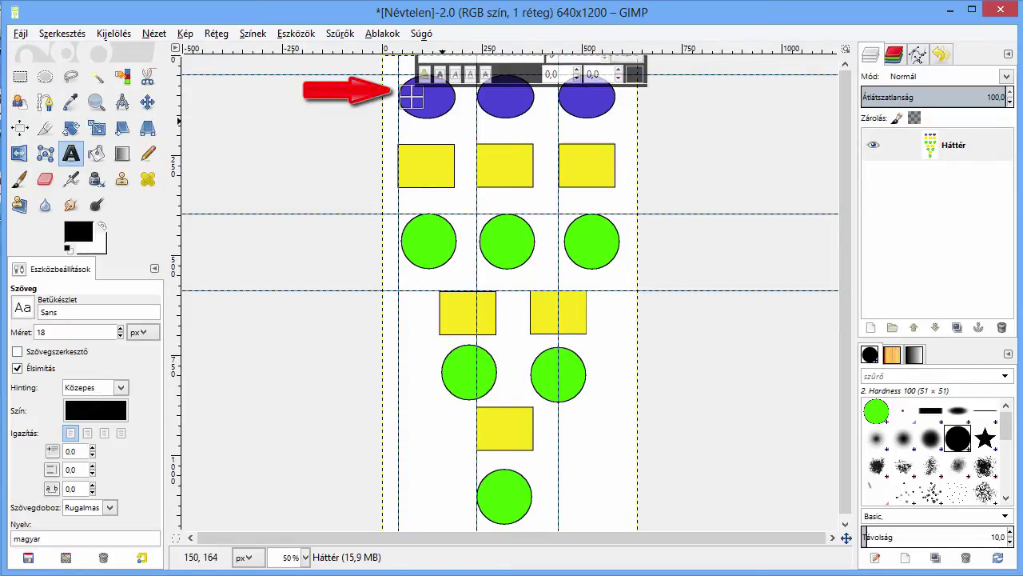
pyautogui.scroll(1, 402, 106)
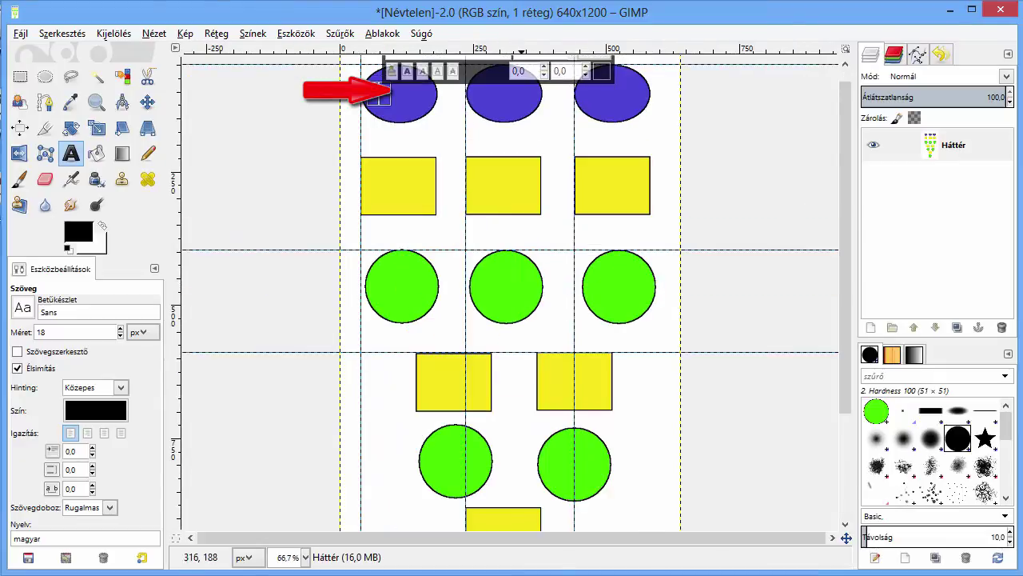
pyautogui.scroll(1, 846, 120)
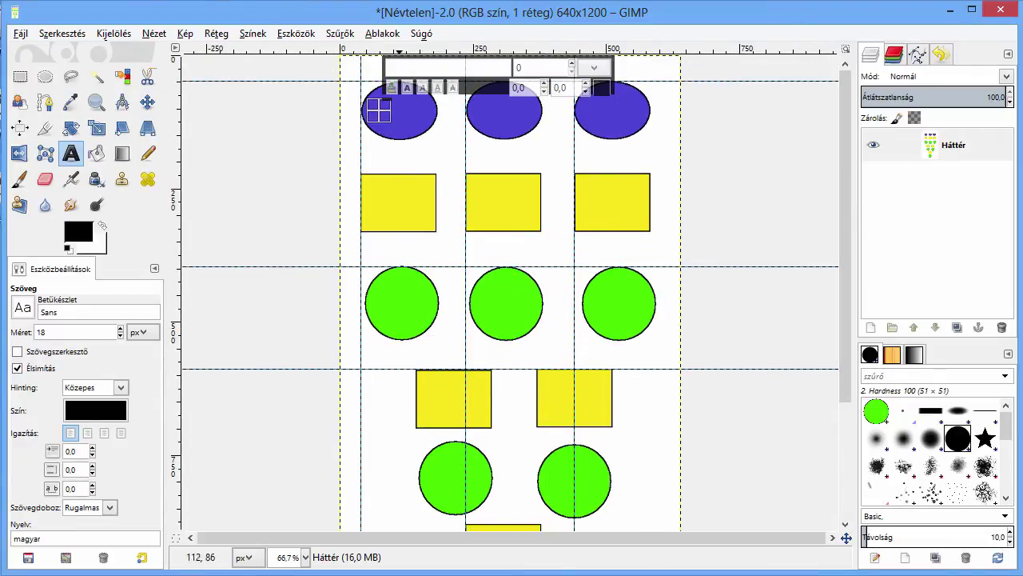
pyautogui.scroll(1, 379, 112)
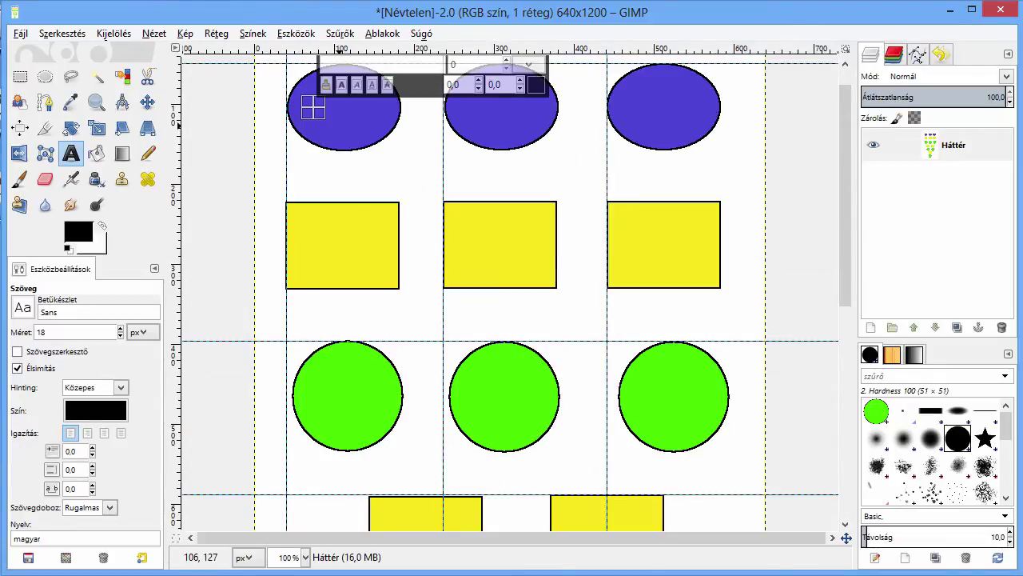
pyautogui.write('OUTPUT')
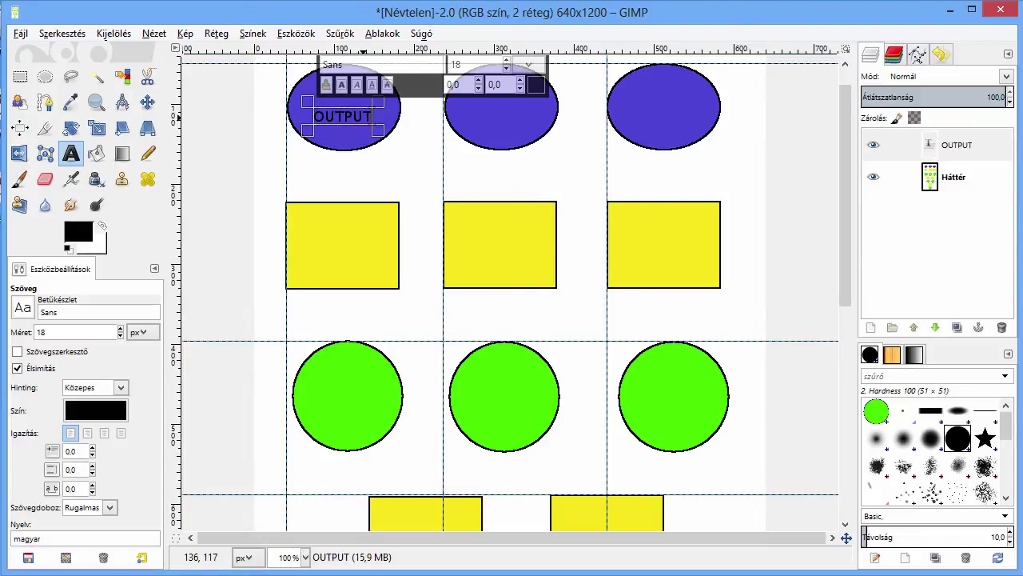
pyautogui.write('1')
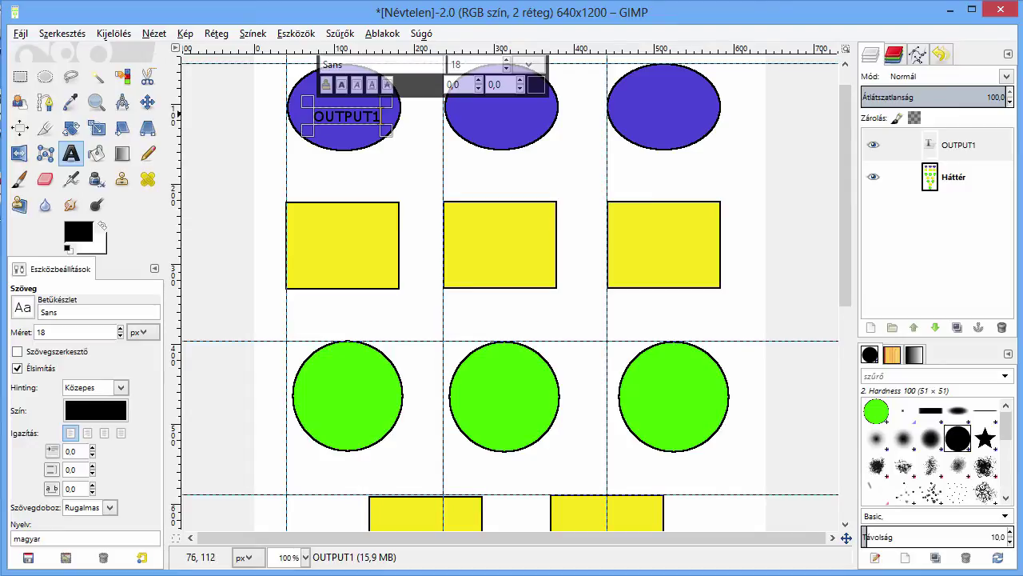
pyautogui.moveTo(312, 114); pyautogui.dragTo(388, 128)
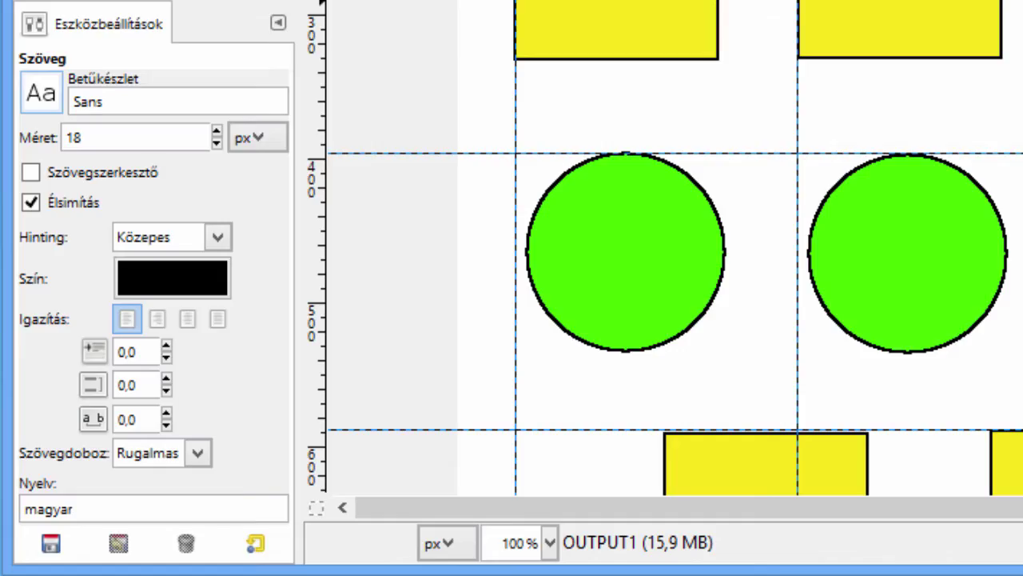
# - Set the OUTPUT1 label's font to Sans Bold Italic at size 20
pyautogui.click(41, 93)
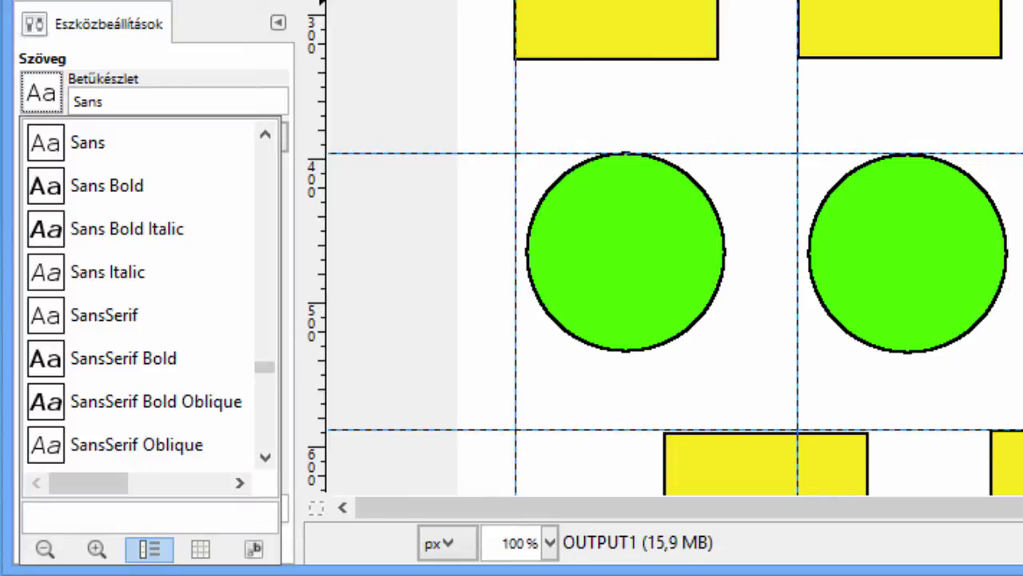
pyautogui.click(127, 228)
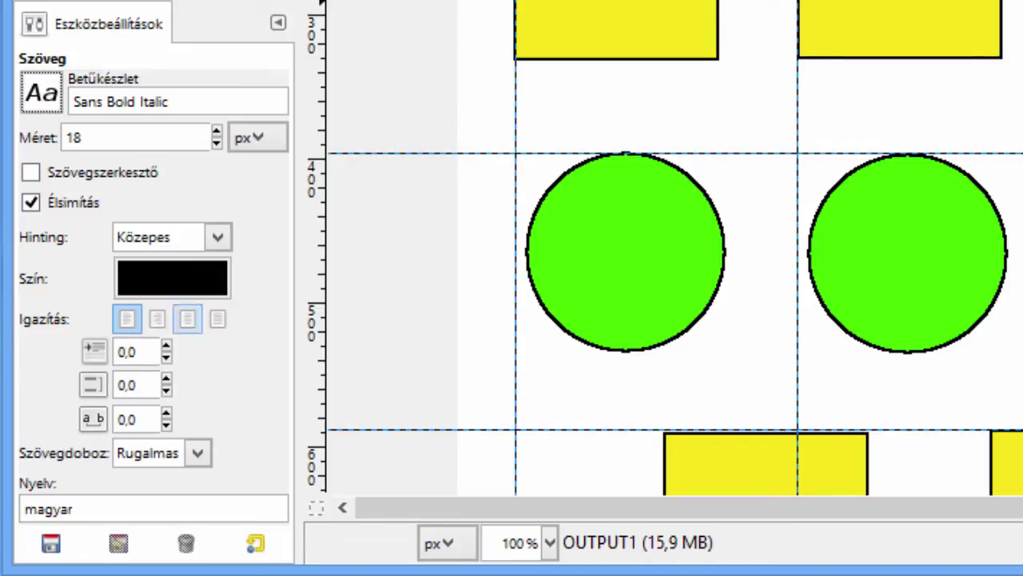
pyautogui.click(216, 132)
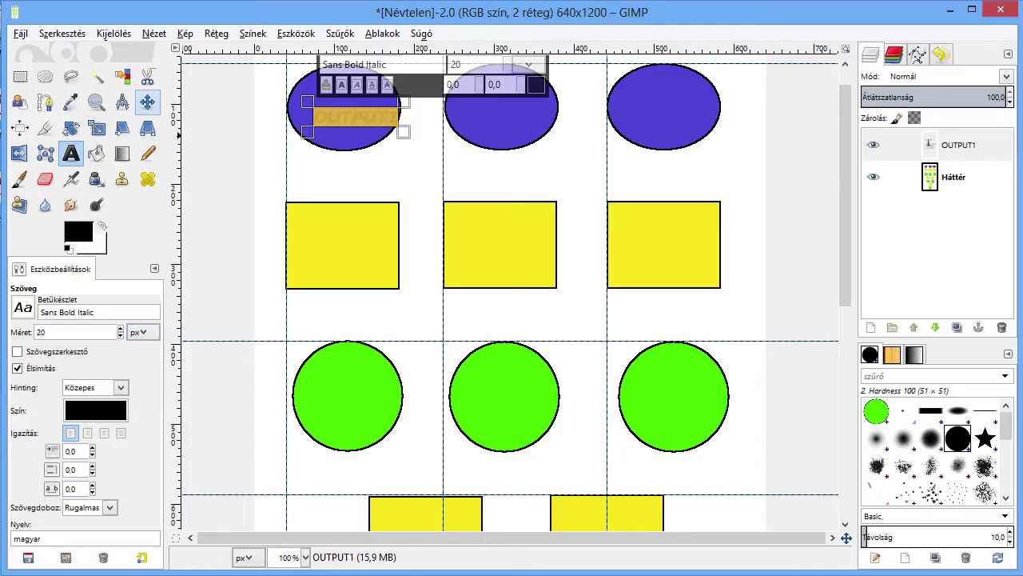
# - Move the OUTPUT1 label into the first ellipse, undoing an accidental background shift
pyautogui.click(147, 102)
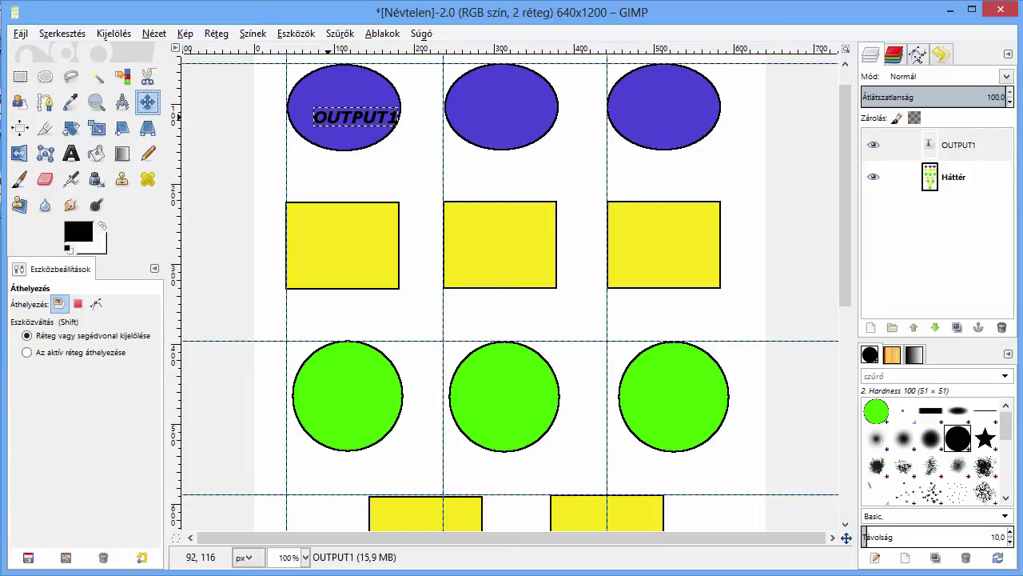
pyautogui.moveTo(330, 118); pyautogui.dragTo(318, 111)
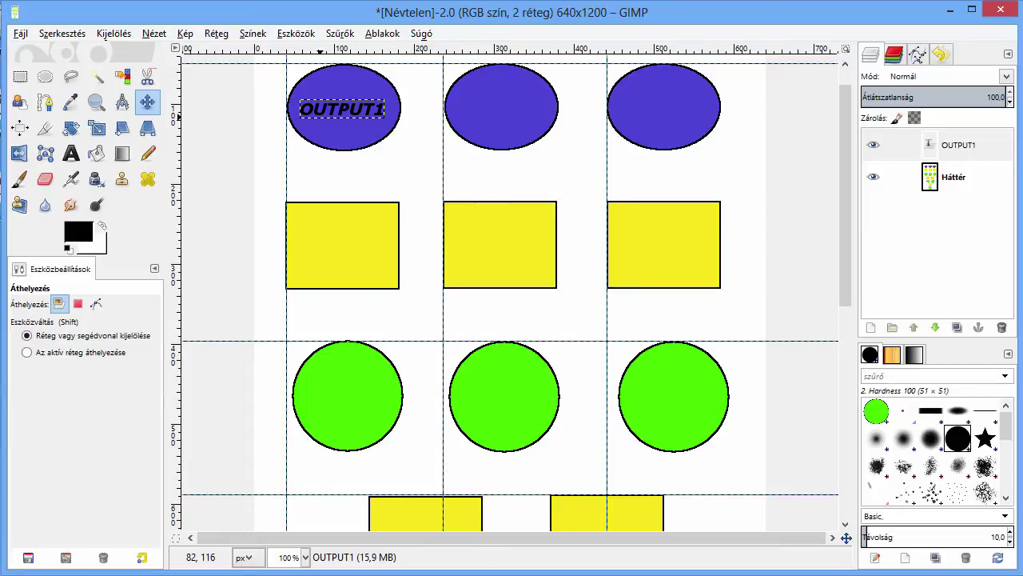
pyautogui.moveTo(510, 502)
pyautogui.mouseDown()
pyautogui.moveTo(529, 526)
pyautogui.moveTo(522, 518)
pyautogui.mouseUp()
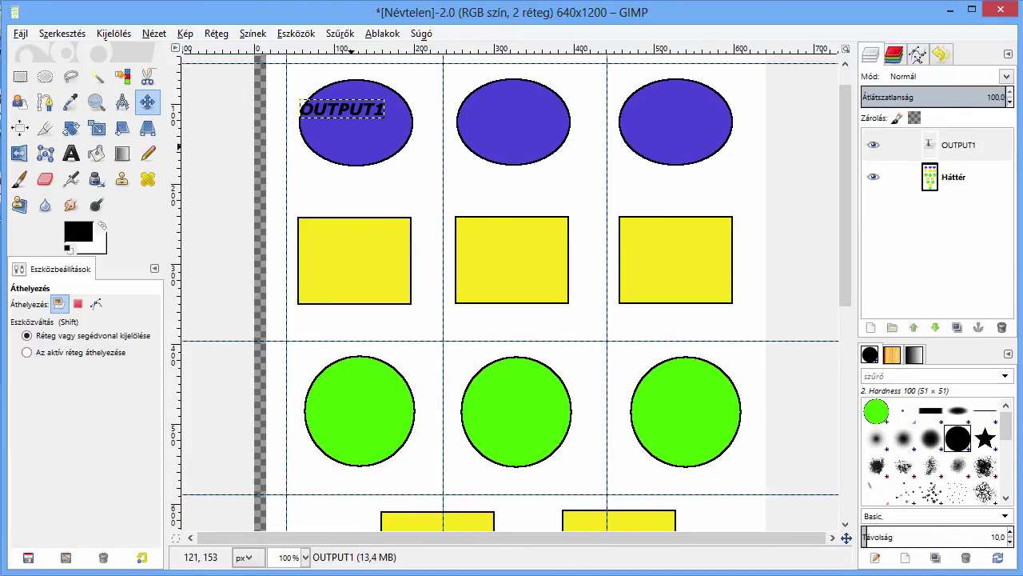
pyautogui.hotkey('ctrl', 'z')
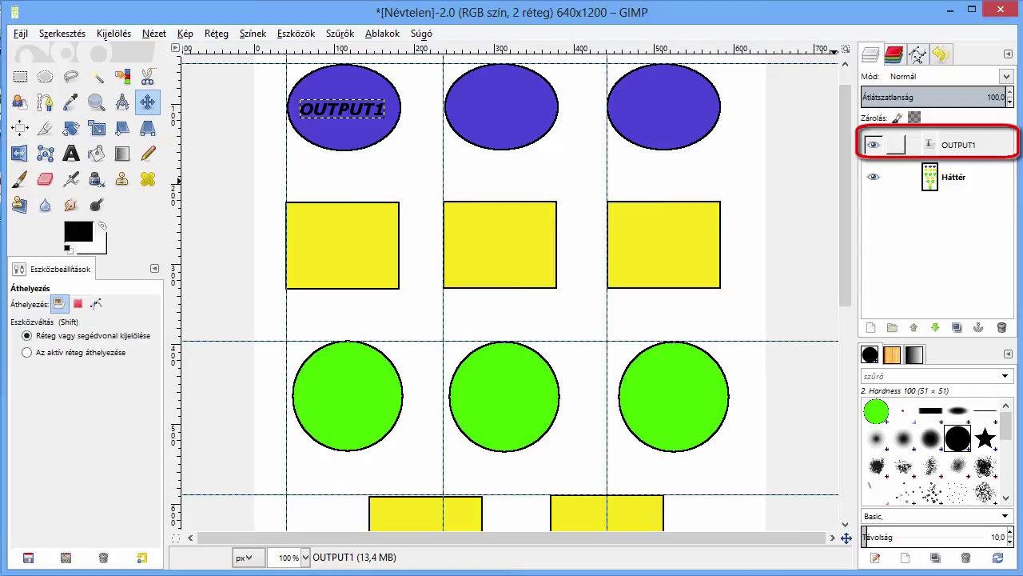
# - Add an OUTPUT2 label centred in the second blue ellipse
pyautogui.click(71, 153)
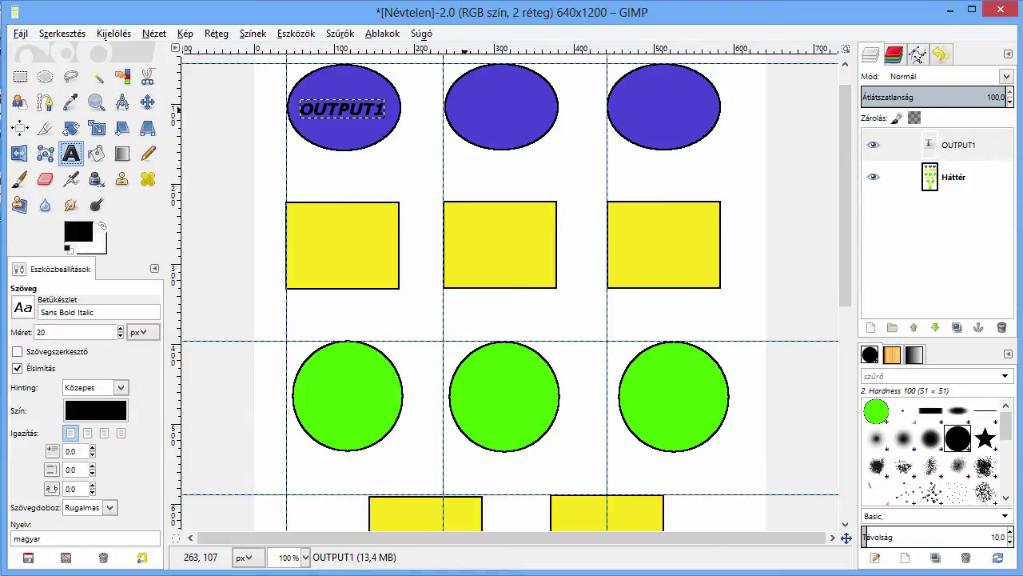
pyautogui.click(465, 108)
pyautogui.write('O')
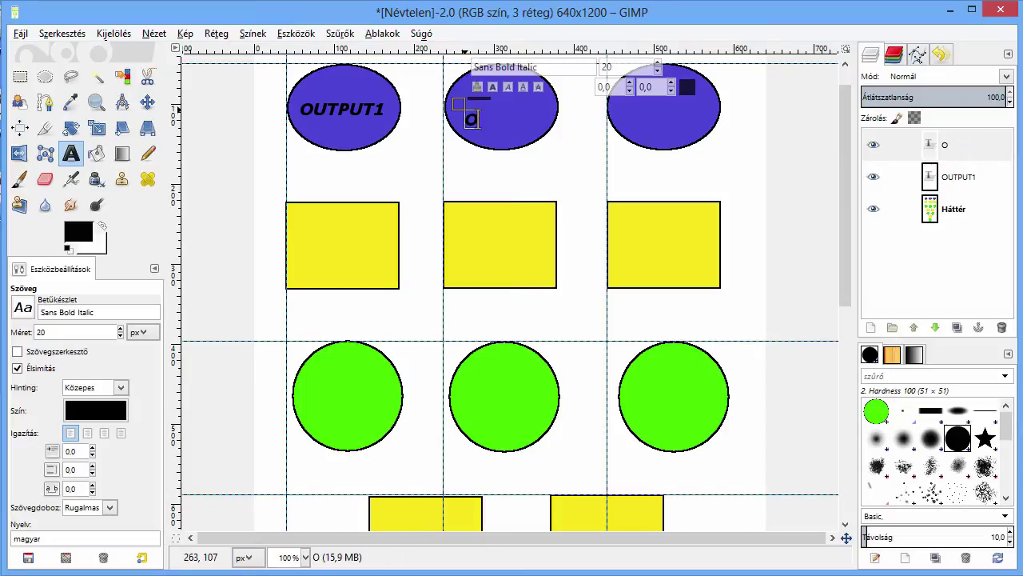
pyautogui.write('UTPUT2')
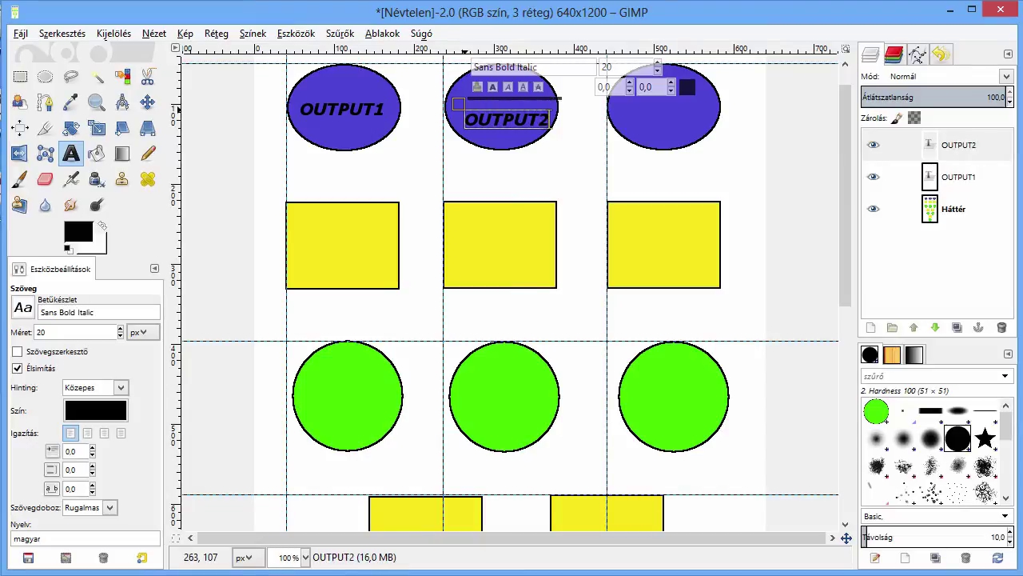
pyautogui.click(147, 101)
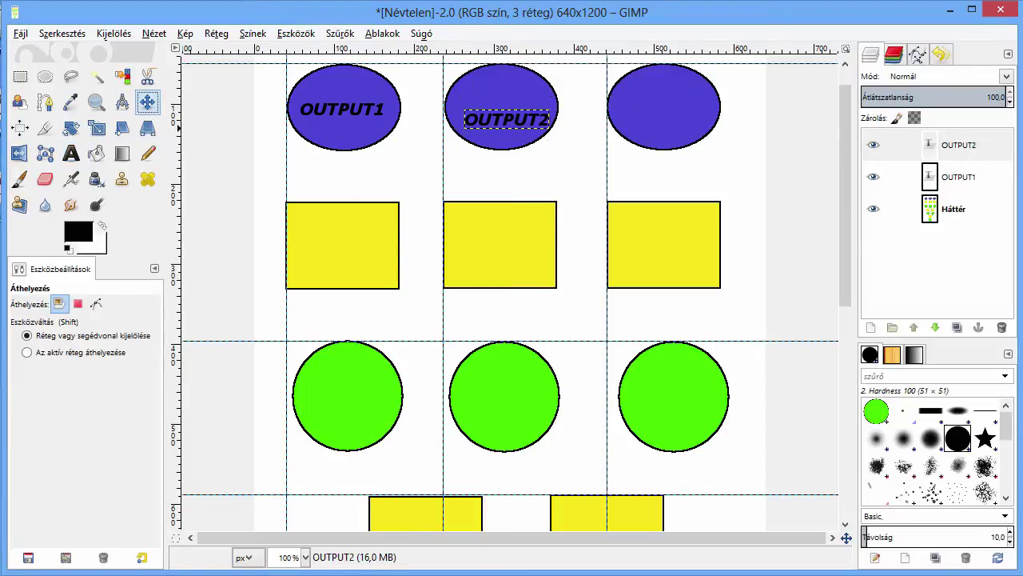
pyautogui.moveTo(494, 120); pyautogui.dragTo(494, 115)
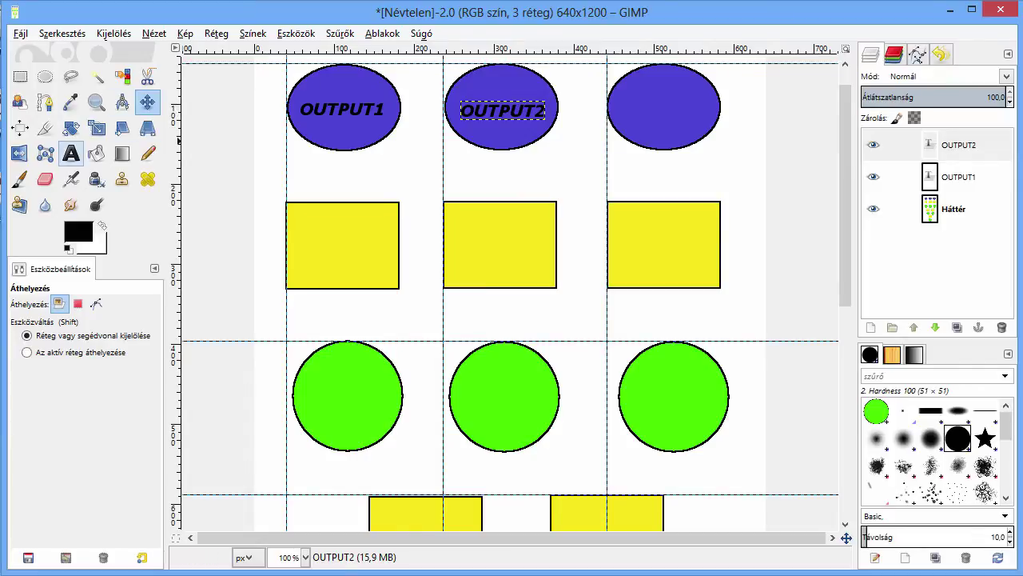
# - Add an OUTPUT3 label centred in the third blue ellipse
pyautogui.click(71, 154)
pyautogui.click(632, 94)
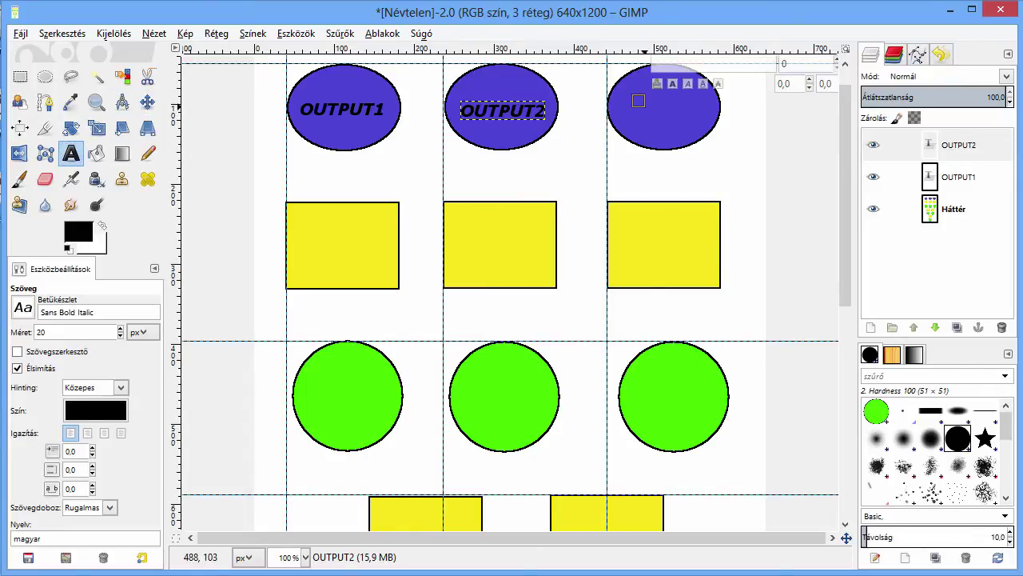
pyautogui.write('OUTPUT')
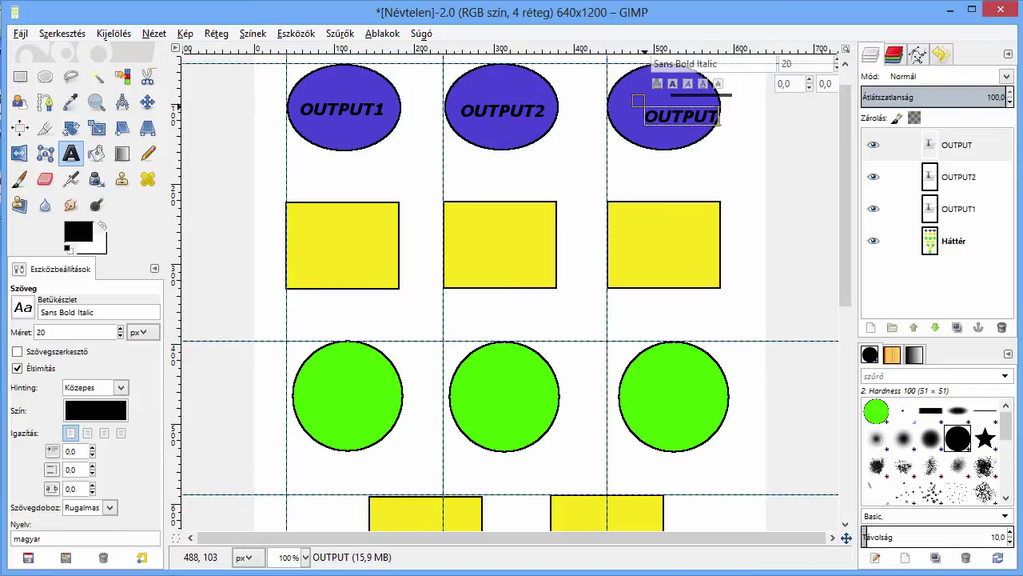
pyautogui.write('3')
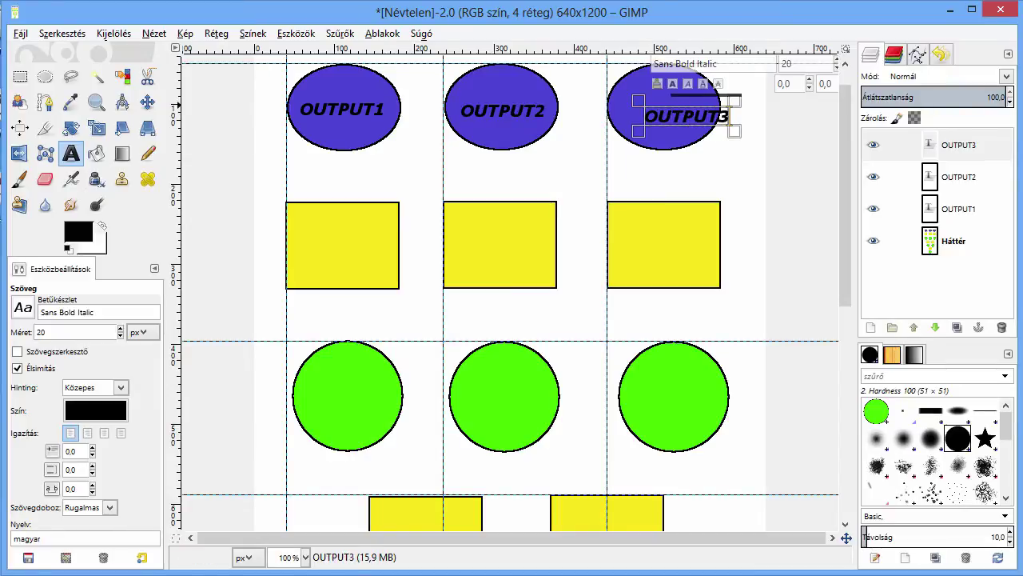
pyautogui.press('Escape')
pyautogui.press('m')
pyautogui.moveTo(660, 112); pyautogui.dragTo(639, 105)
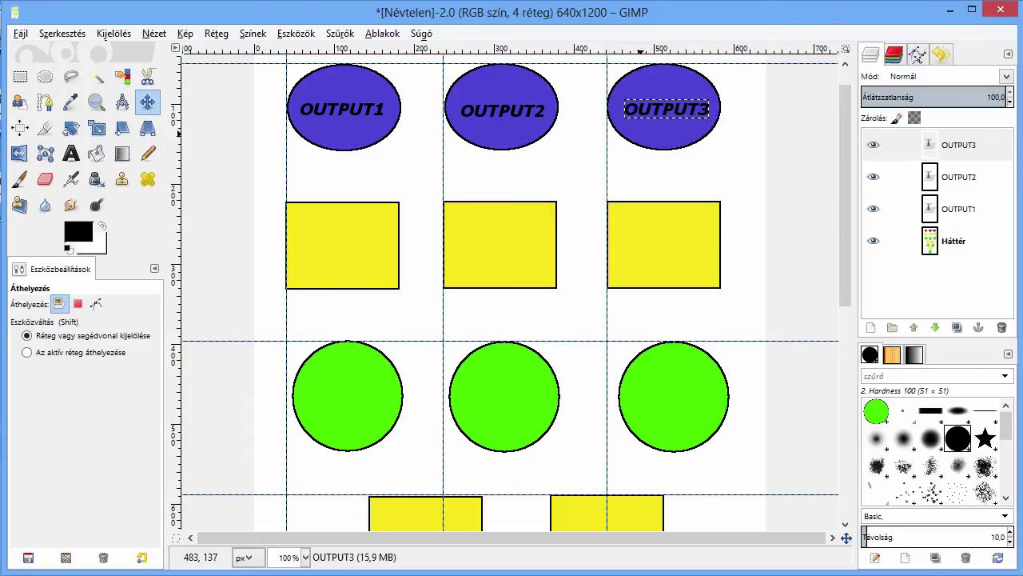
pyautogui.scroll(1, 845, 184)
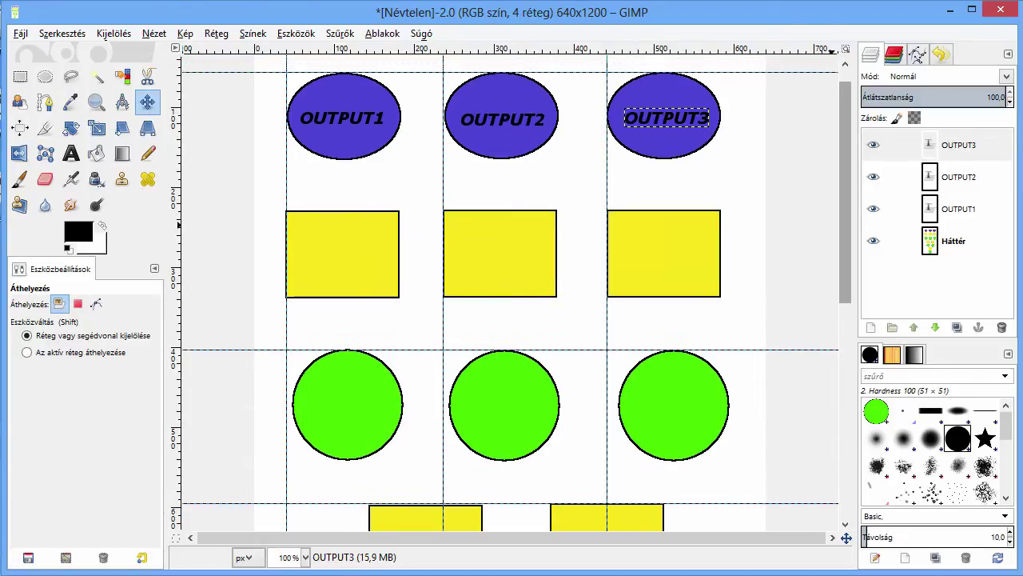
pyautogui.scroll(1, 845, 184)
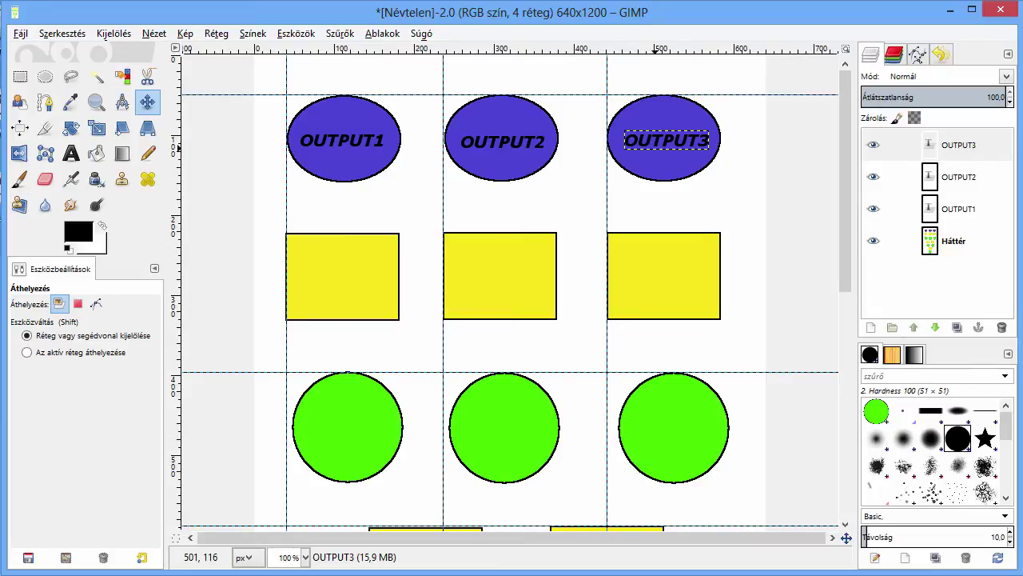
# - Edit the first ellipse's label text from OUTPUT1 to INPUT1
pyautogui.click(895, 208)
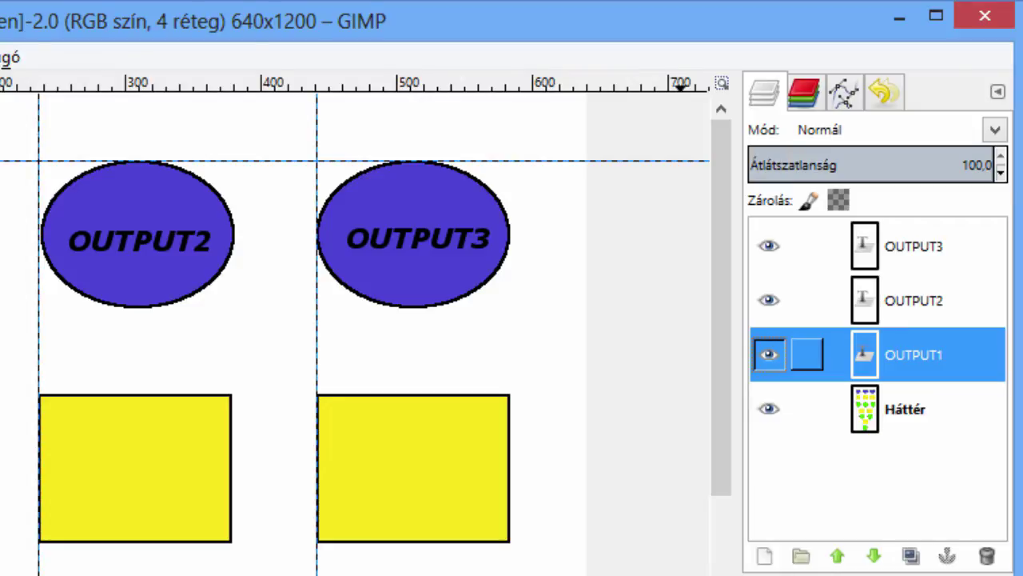
pyautogui.rightClick(912, 354)
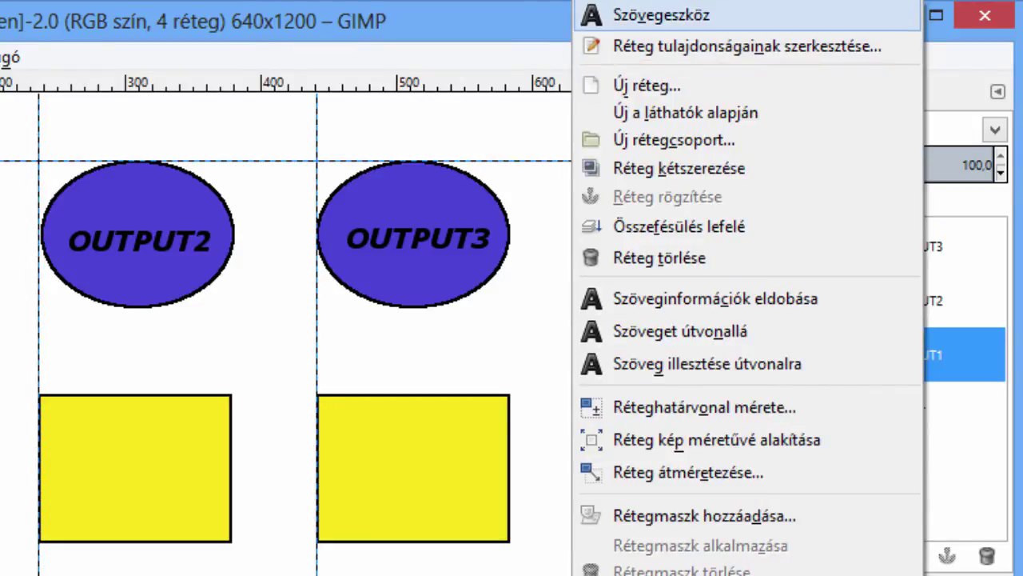
pyautogui.click(662, 14)
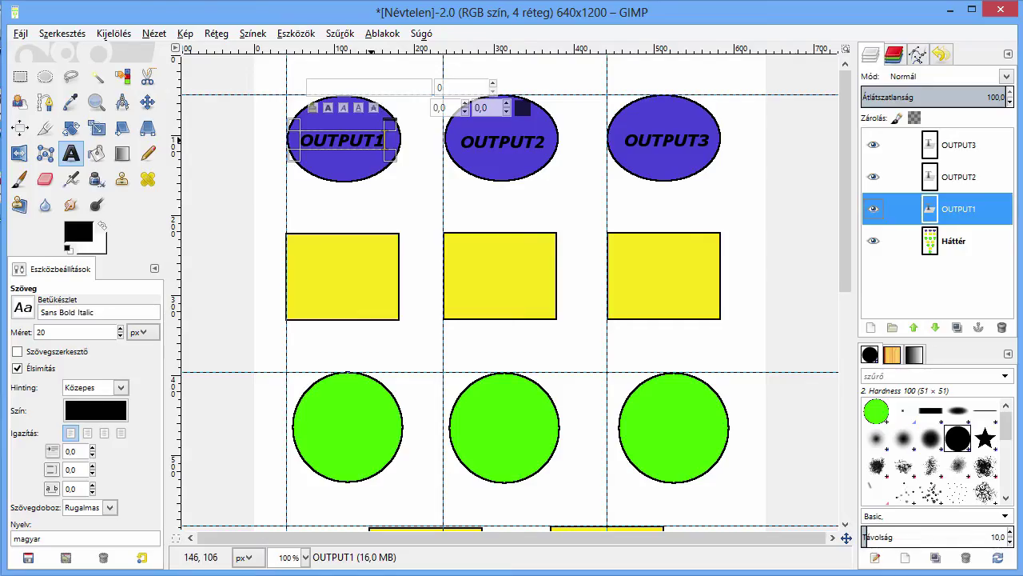
pyautogui.click(382, 141)
pyautogui.press('Left')
pyautogui.press('Left')
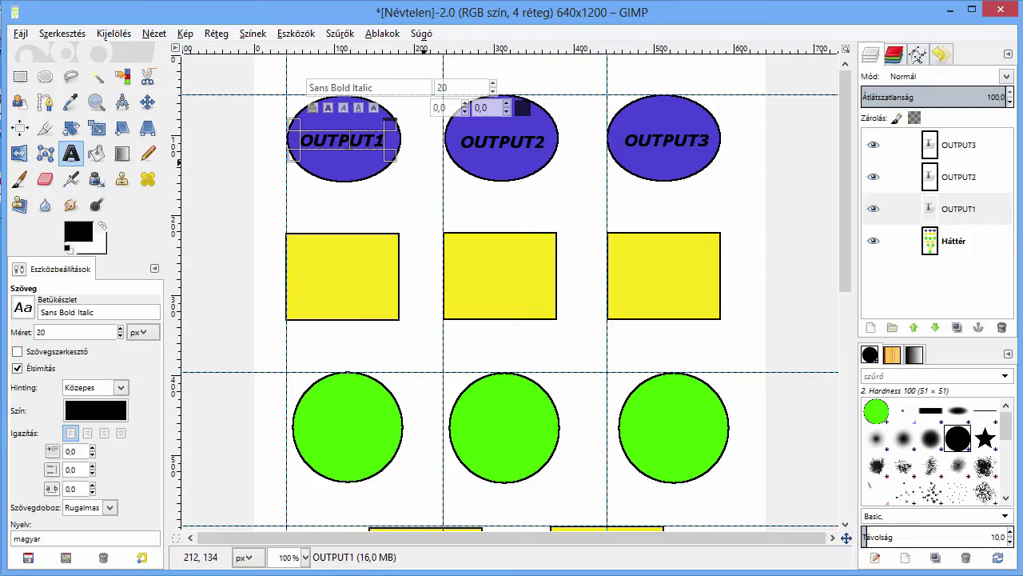
pyautogui.press('Left')
pyautogui.press('Left')
pyautogui.press('BackSpace')
pyautogui.press('BackSpace')
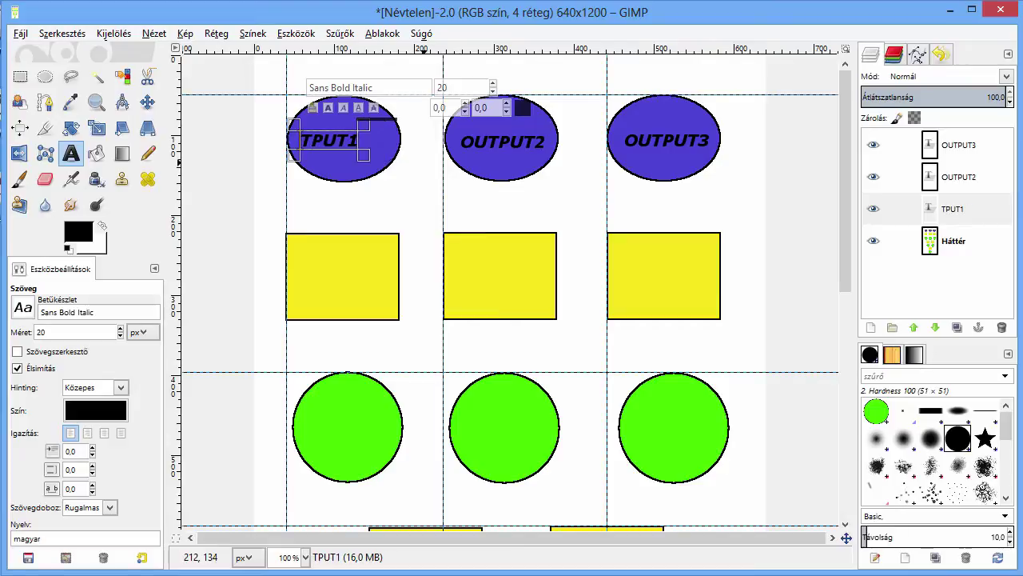
pyautogui.write('IN')
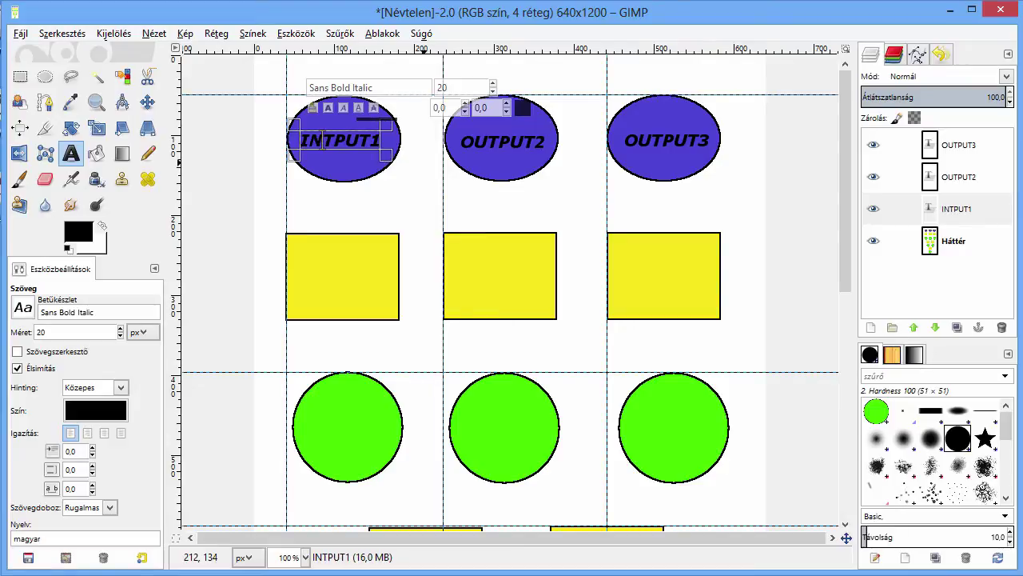
pyautogui.press('Delete')
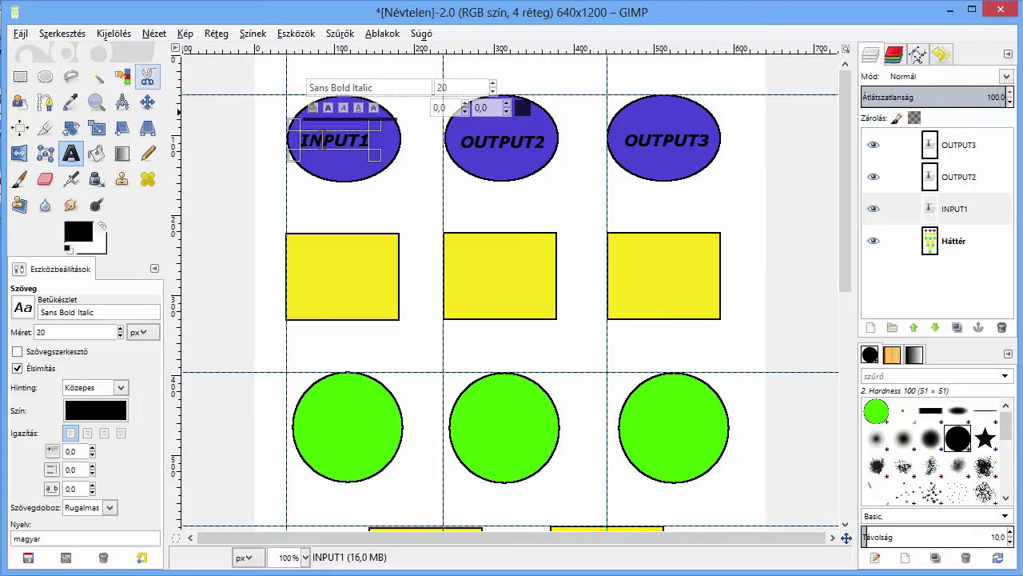
# - Nudge the INPUT1 label right until it is centred in the ellipse
pyautogui.click(147, 102)
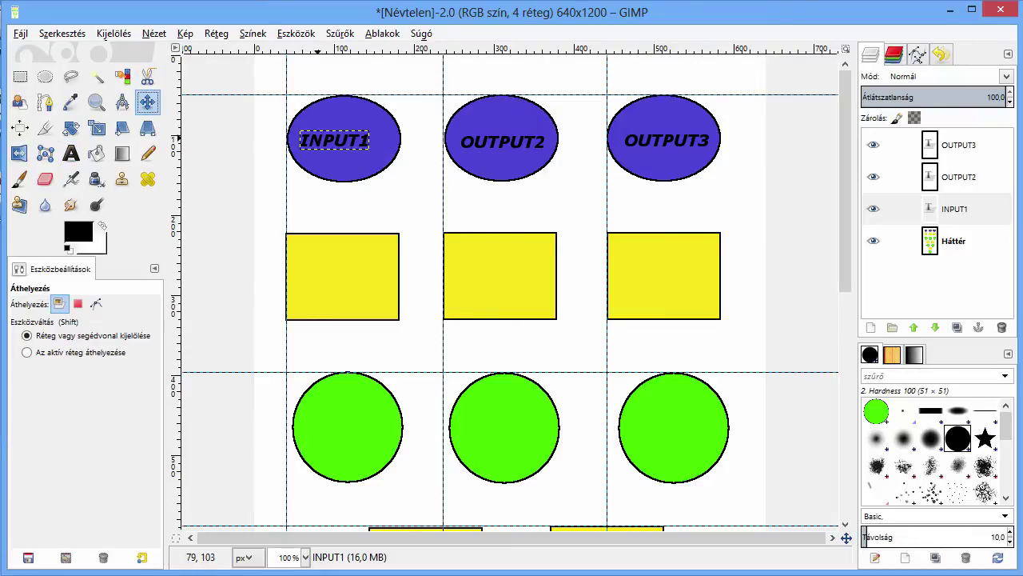
pyautogui.moveTo(321, 141); pyautogui.dragTo(327, 139)
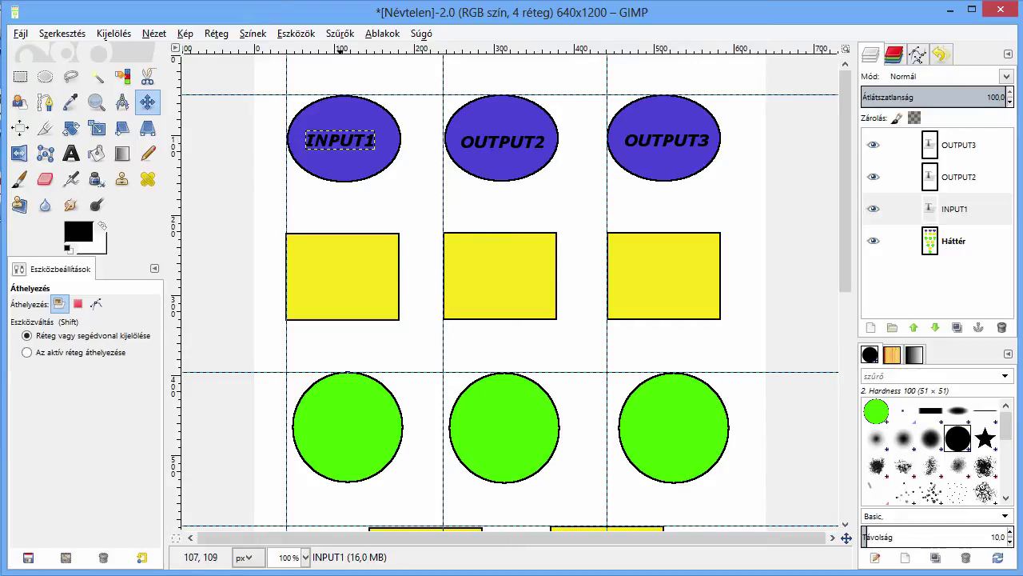
pyautogui.moveTo(348, 143); pyautogui.dragTo(350, 143)
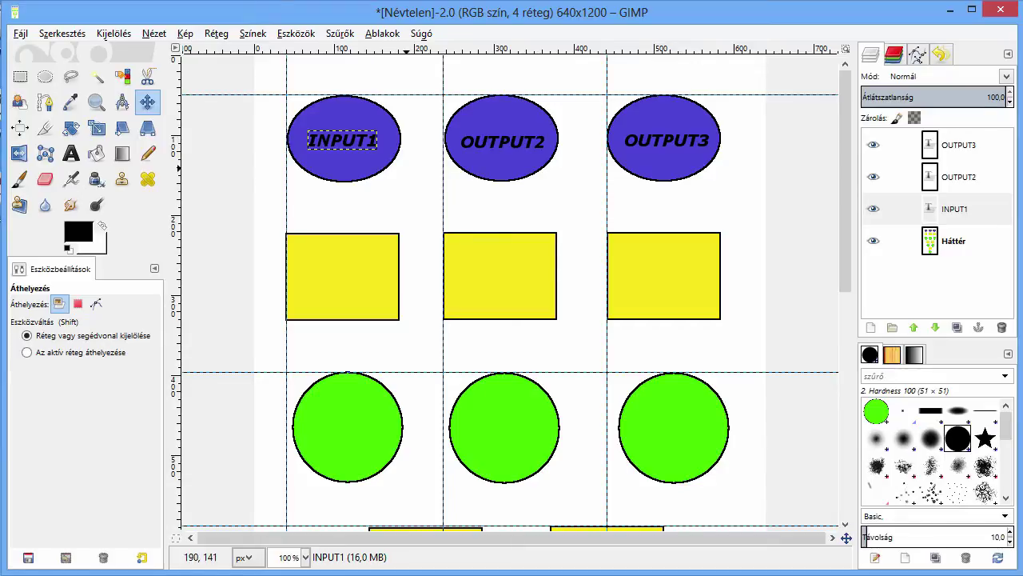
# - Change the OUTPUT2 label to INPUT2 and centre it in its ellipse
pyautogui.rightClick(969, 177)
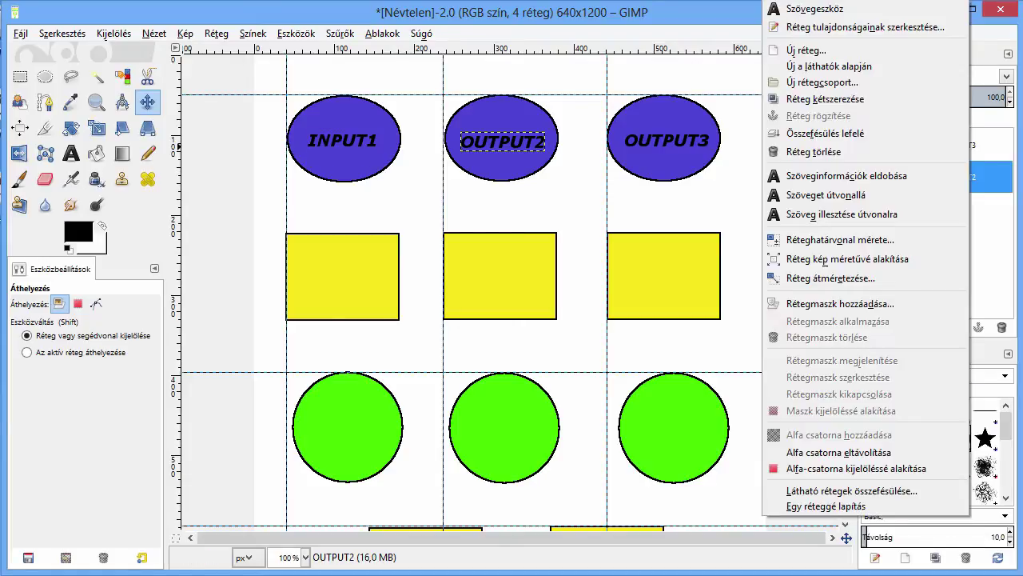
pyautogui.click(815, 9)
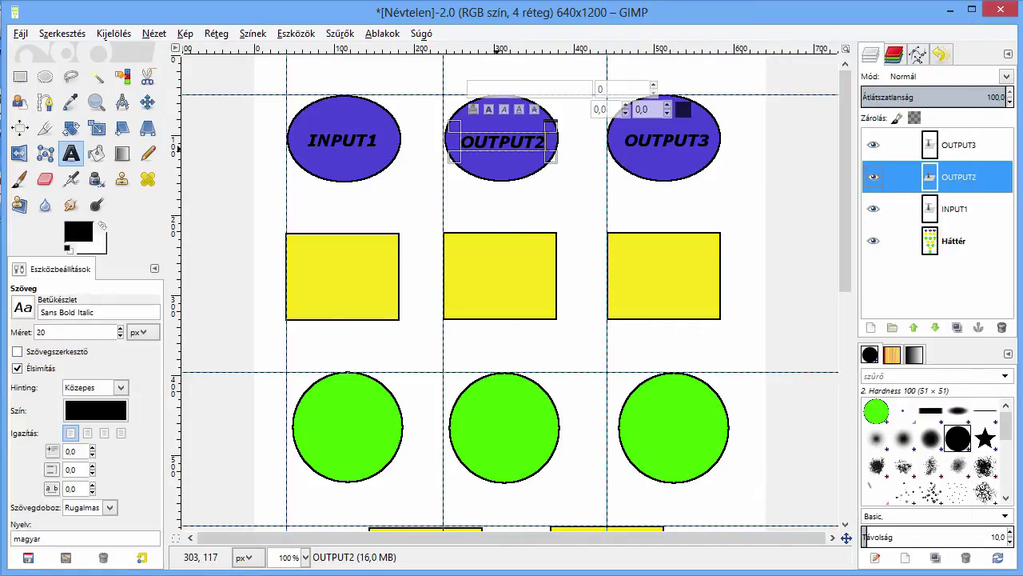
pyautogui.click(499, 141)
pyautogui.press('BackSpace')
pyautogui.press('BackSpace')
pyautogui.press('BackSpace')
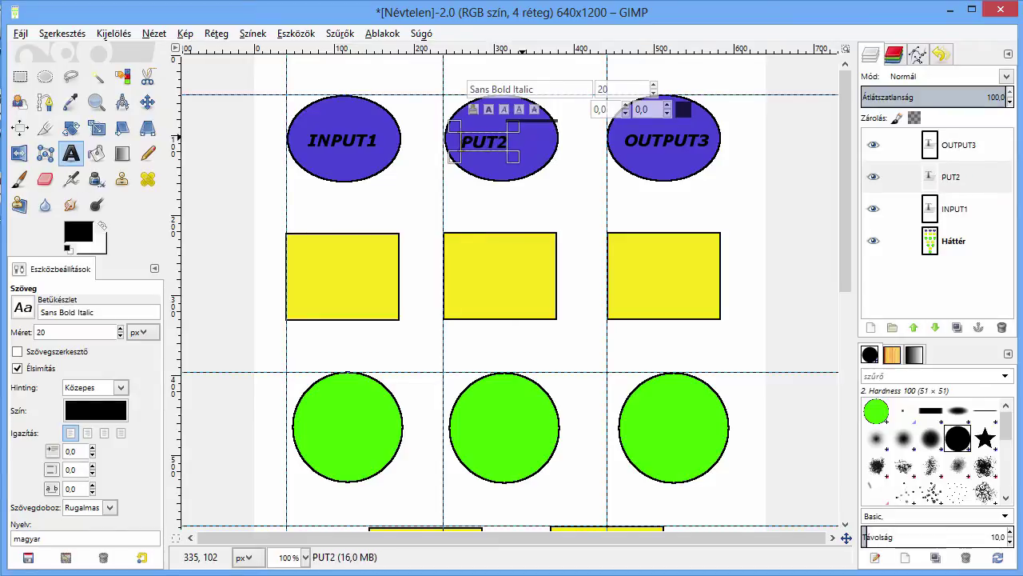
pyautogui.write('IN')
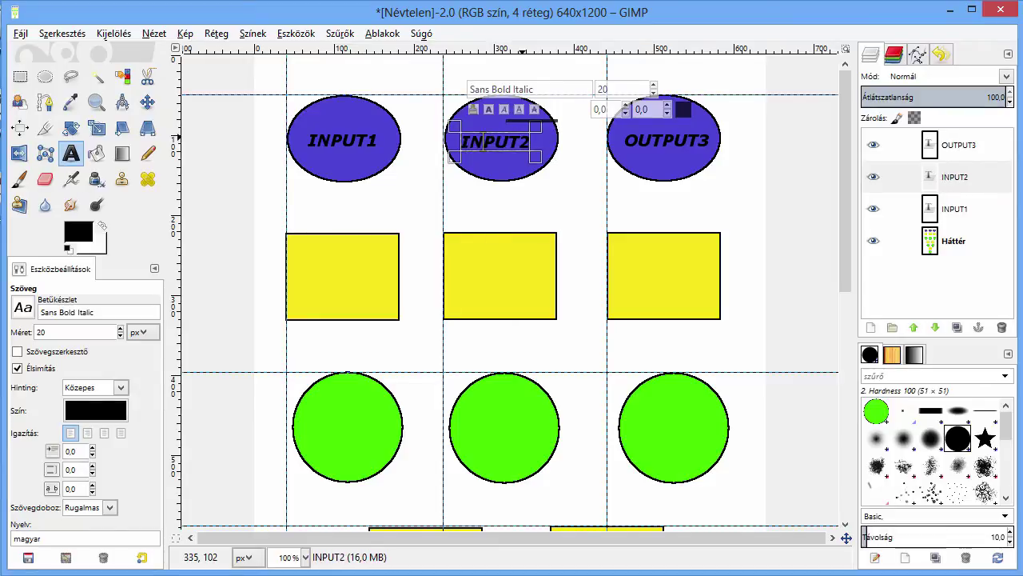
pyautogui.click(147, 101)
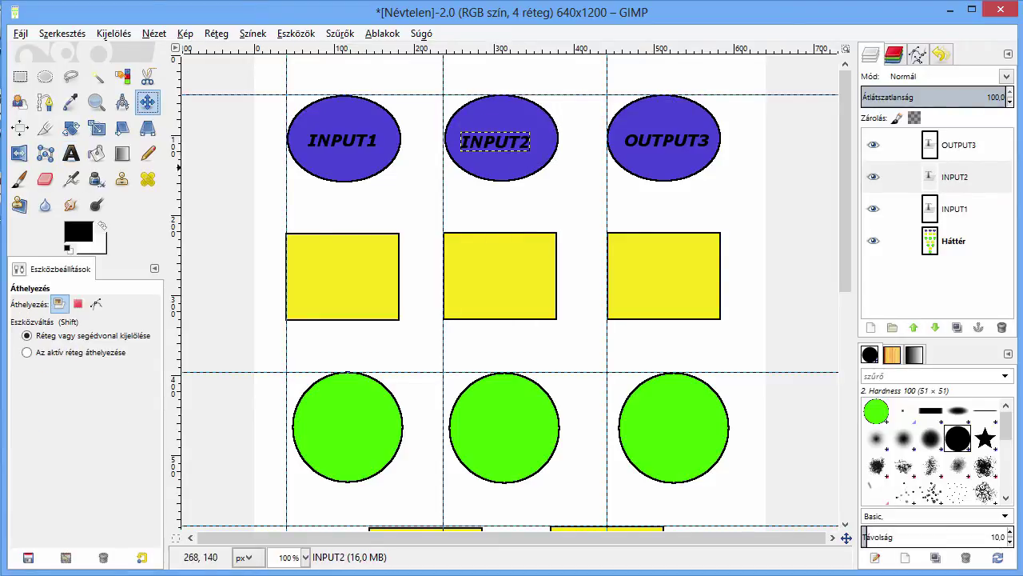
pyautogui.moveTo(490, 140); pyautogui.dragTo(495, 140)
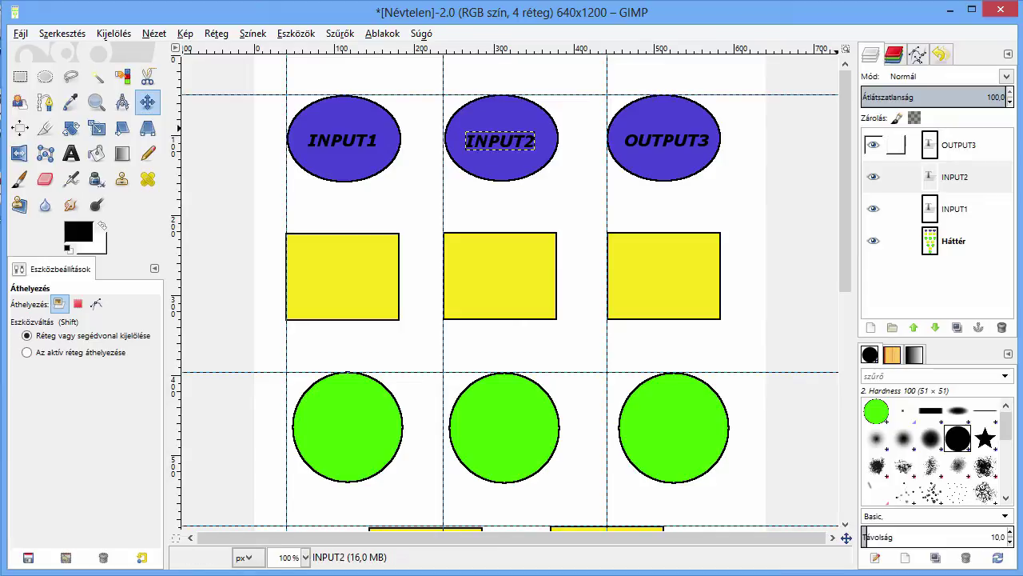
# - Start editing the OUTPUT3 label, deleting its OUT prefix
pyautogui.rightClick(959, 145)
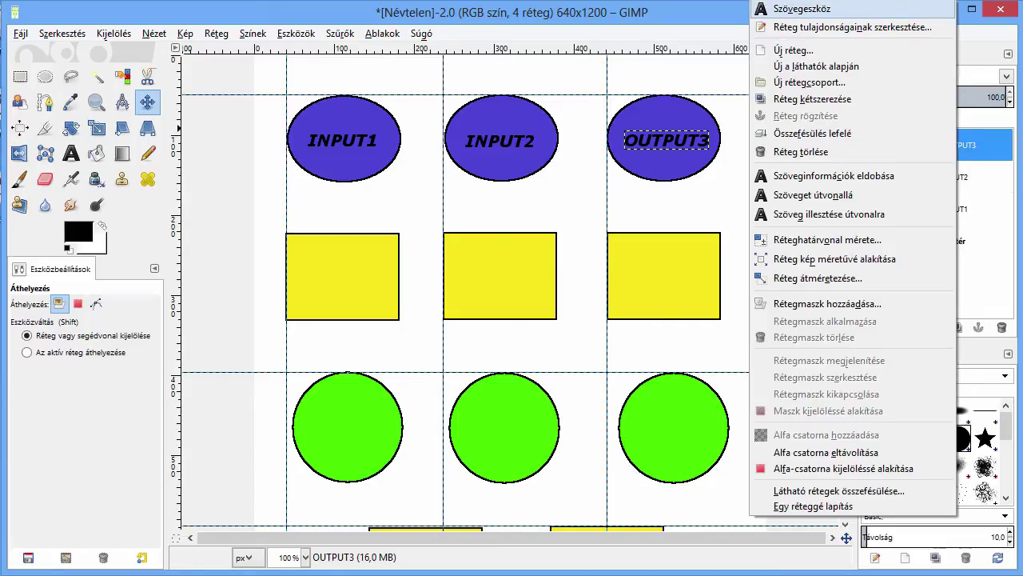
pyautogui.click(803, 9)
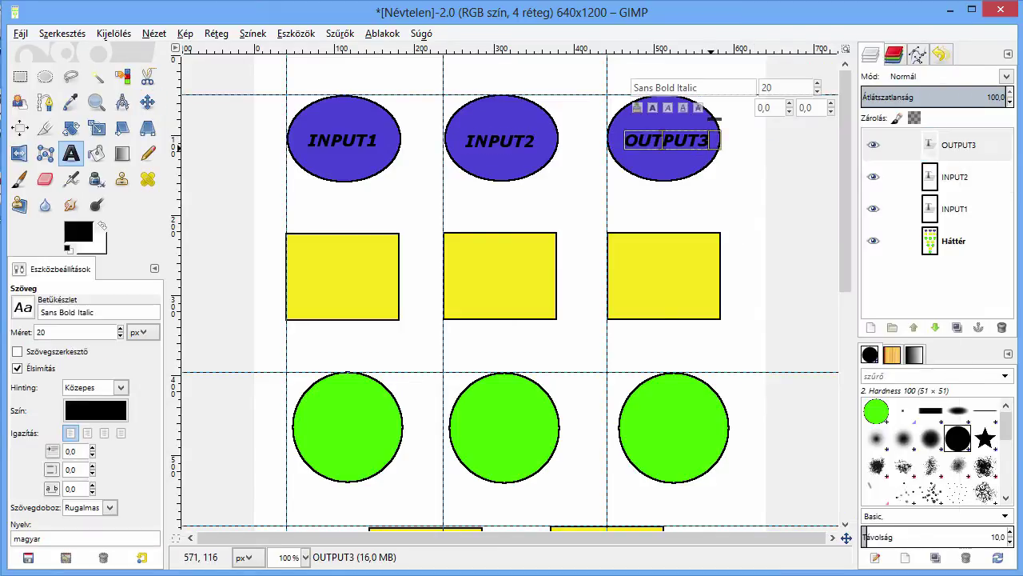
pyautogui.press('BackSpace')
pyautogui.press('BackSpace')
pyautogui.press('BackSpace')
# - Complete the INPUT3 label and shift it right to centre it
pyautogui.write('IN')
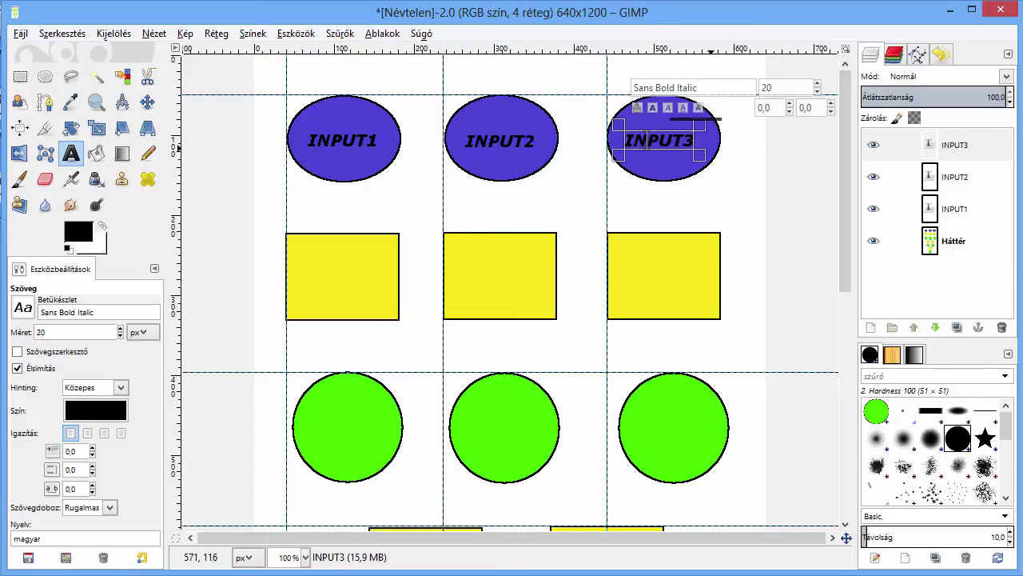
pyautogui.click(147, 101)
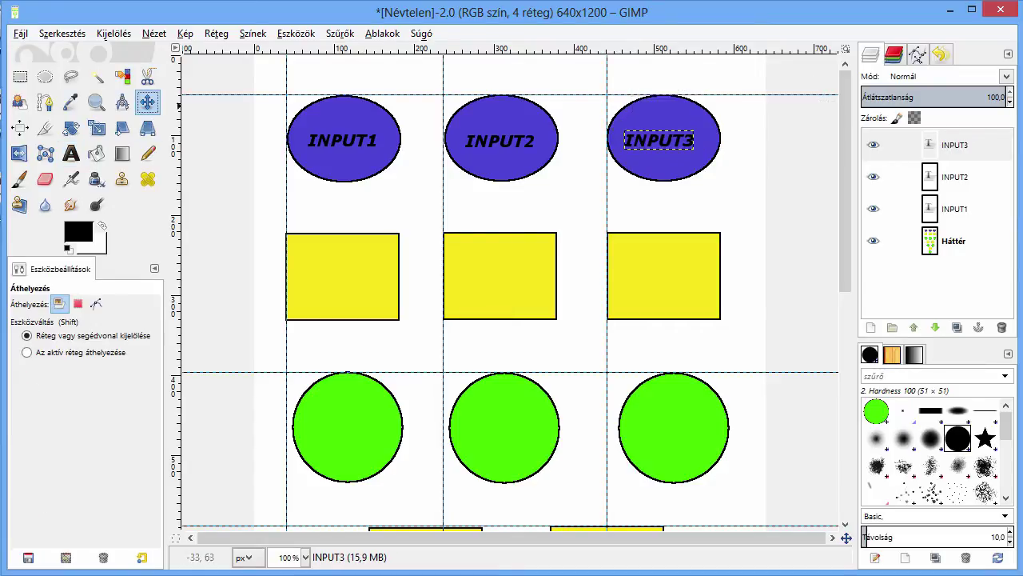
pyautogui.moveTo(639, 130); pyautogui.dragTo(644, 131)
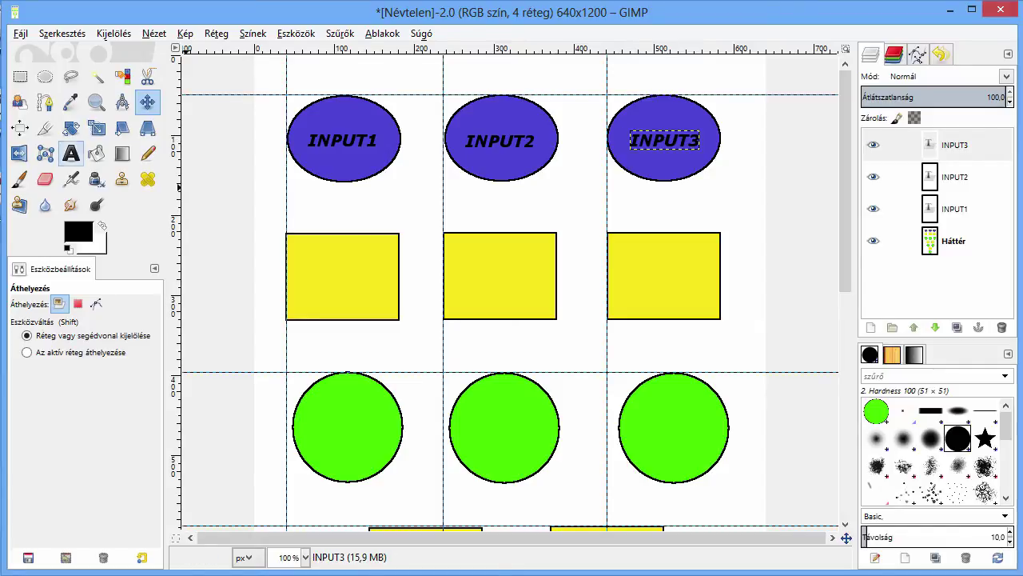
# - Add a centred Művelet1 label in the first yellow square and copy it
pyautogui.click(70, 152)
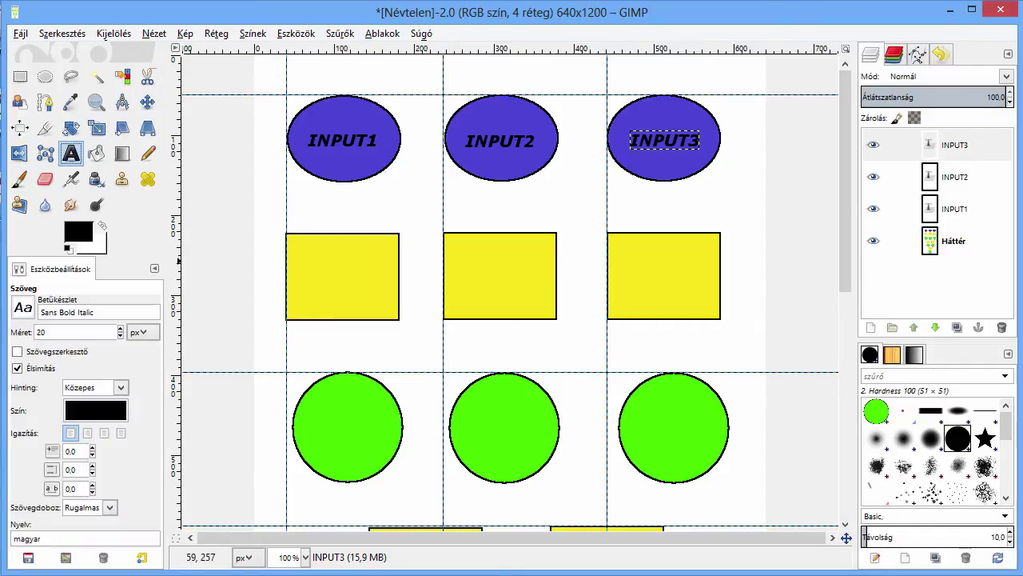
pyautogui.click(317, 278)
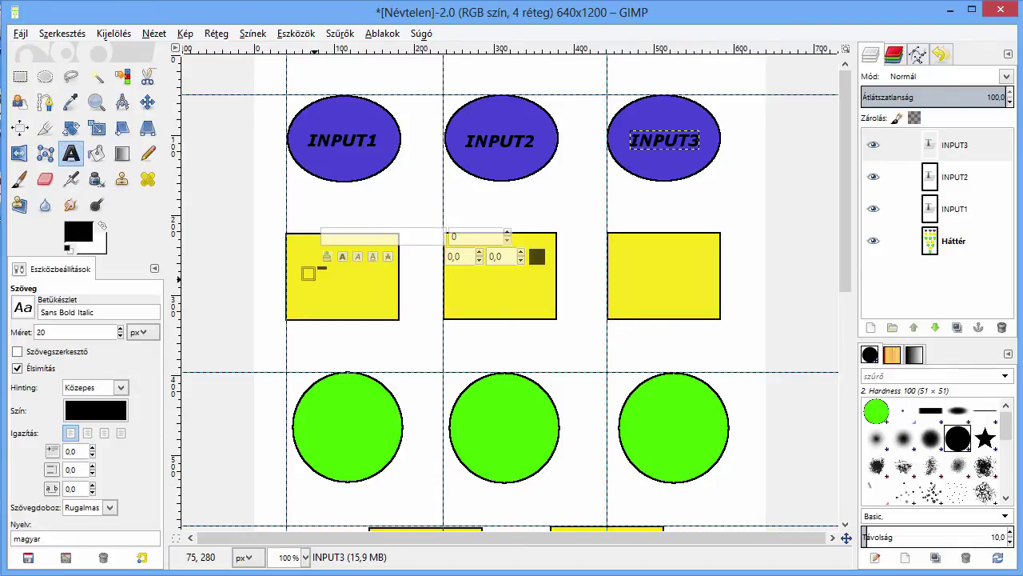
pyautogui.write('Művel')
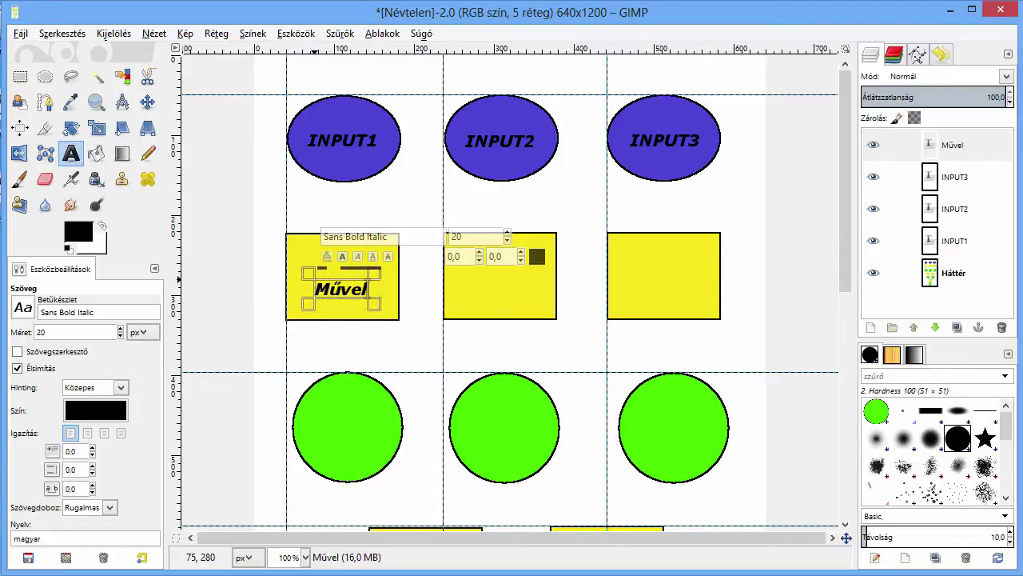
pyautogui.write('et')
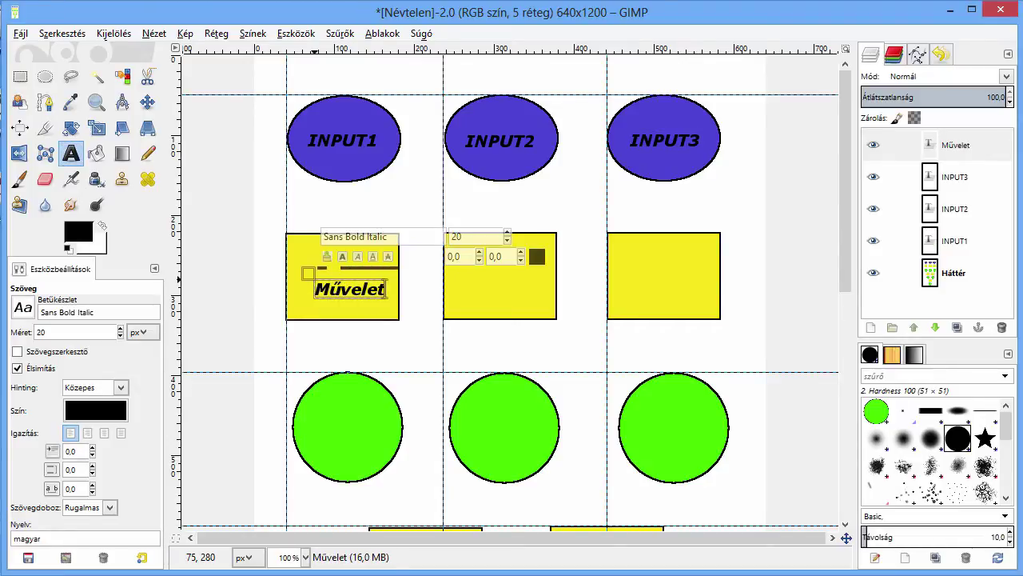
pyautogui.write('1')
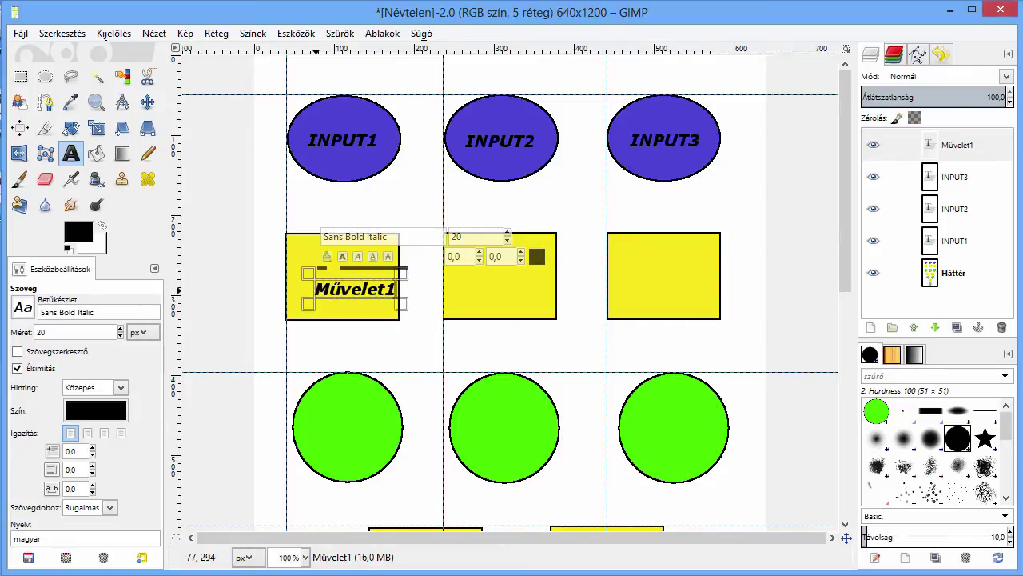
pyautogui.write('m')
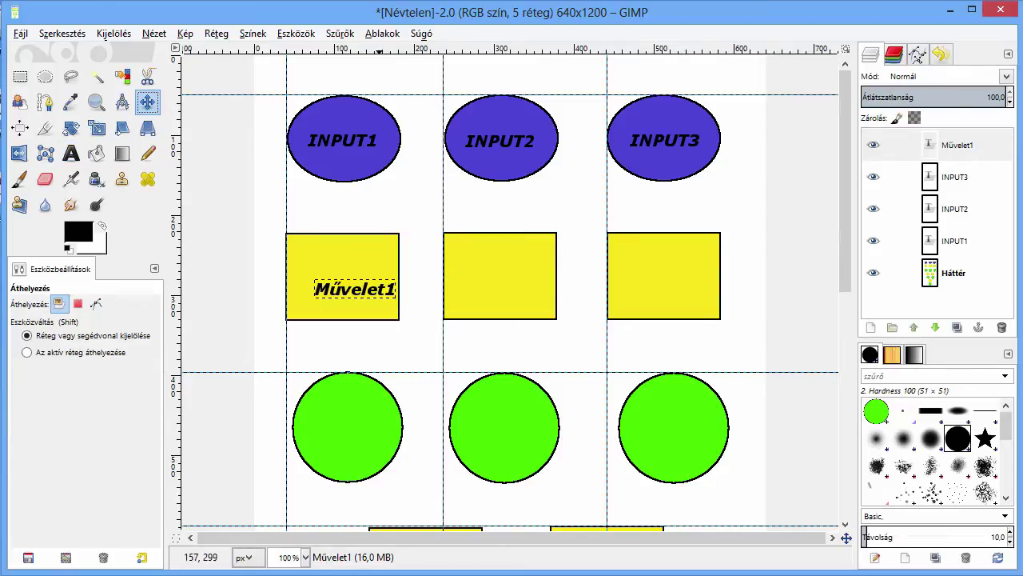
pyautogui.moveTo(376, 290); pyautogui.dragTo(366, 279)
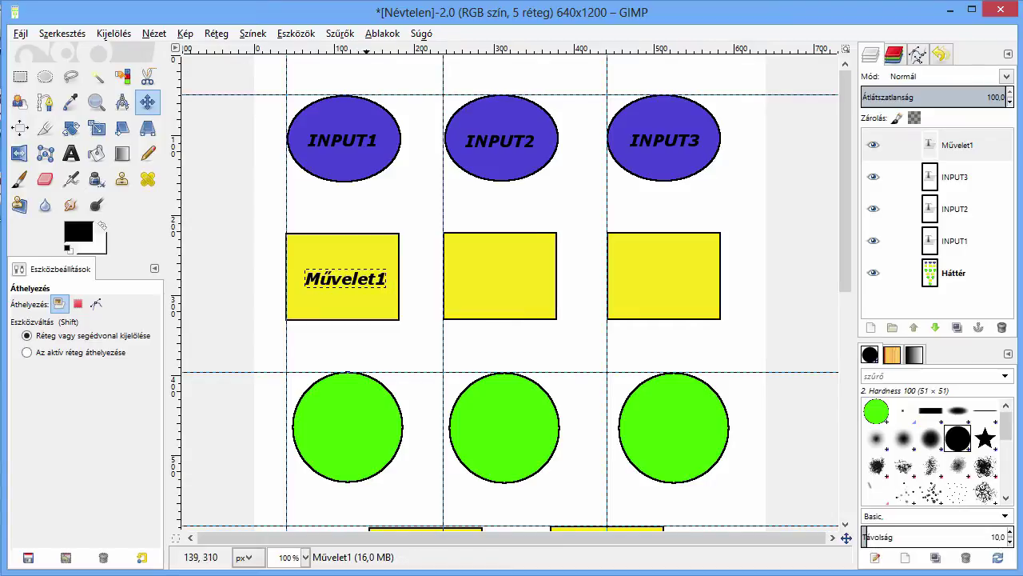
pyautogui.hotkey('ctrl', 'c')
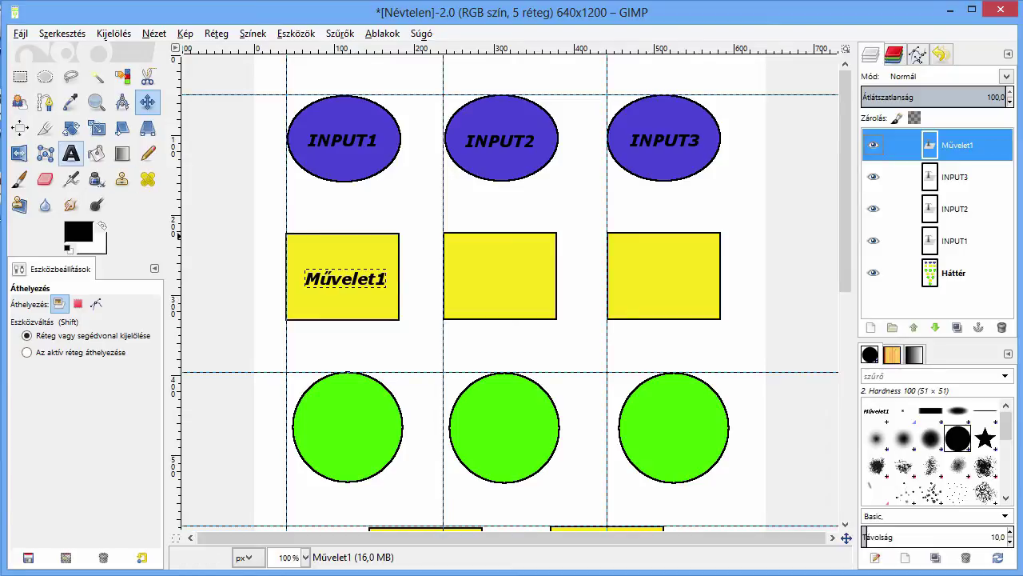
# - Add a Művelet2 label centred in the second yellow box
pyautogui.click(70, 152)
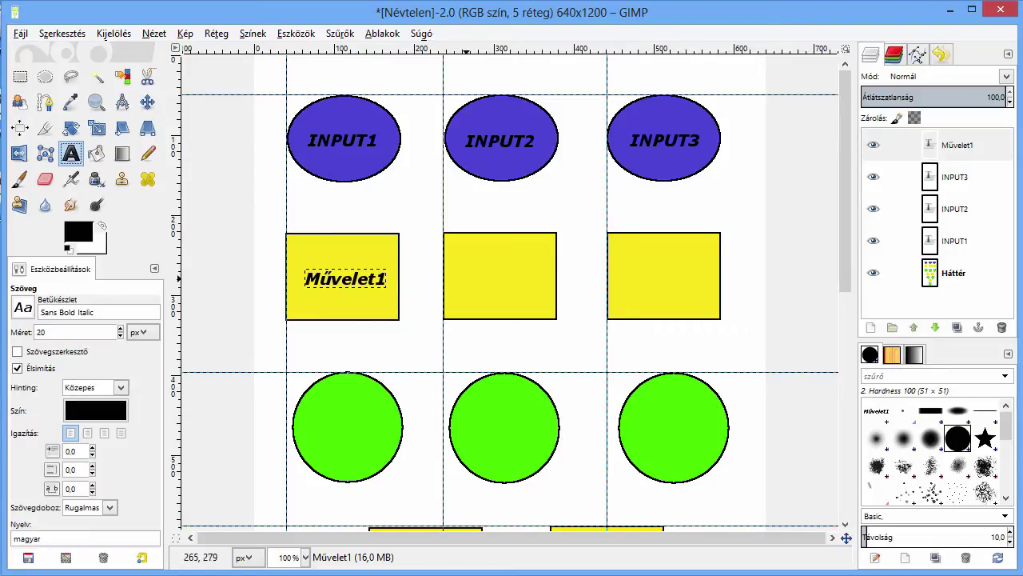
pyautogui.click(457, 269)
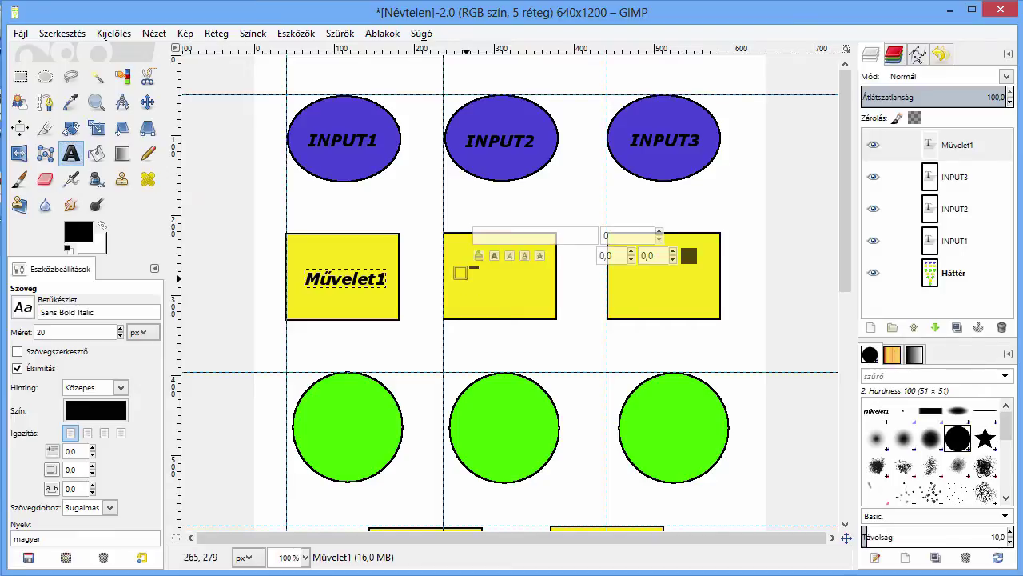
pyautogui.write('Művelet')
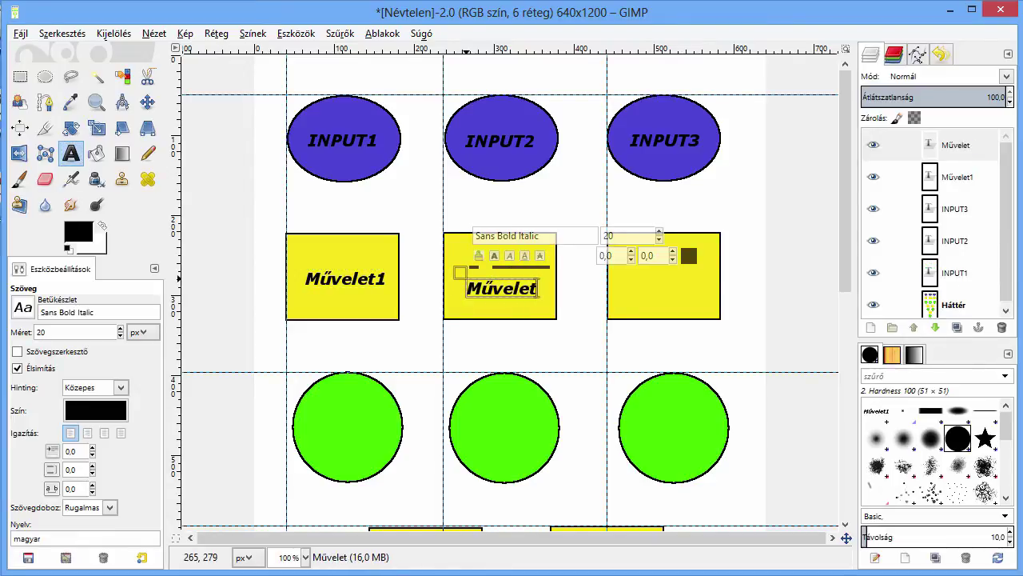
pyautogui.write('2')
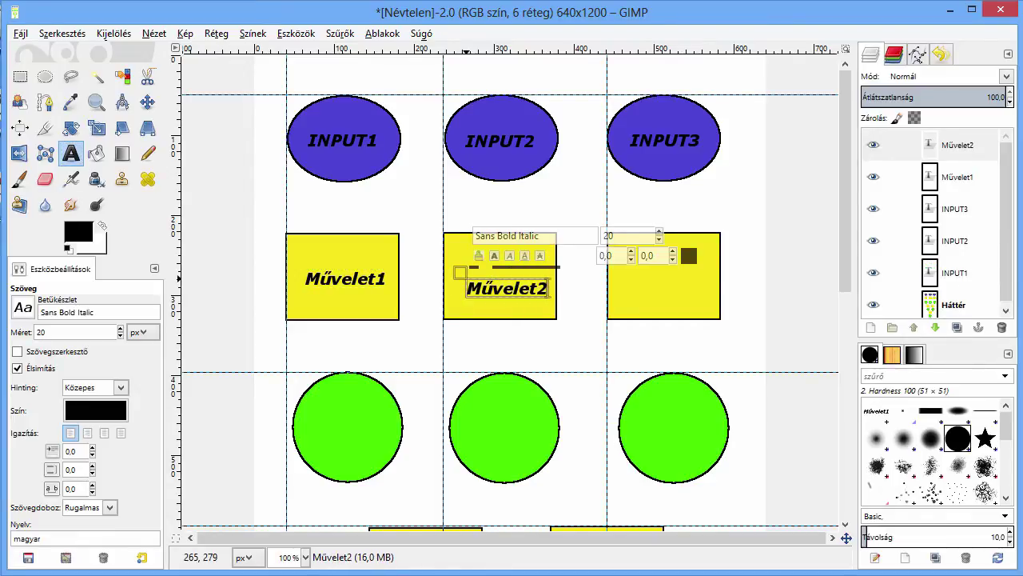
pyautogui.click(147, 102)
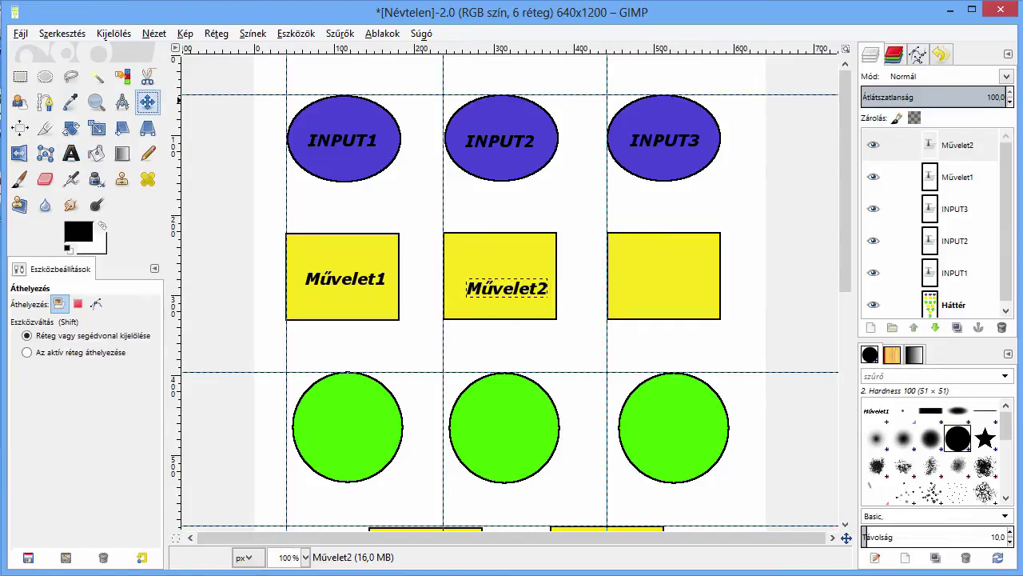
pyautogui.moveTo(503, 288); pyautogui.dragTo(498, 278)
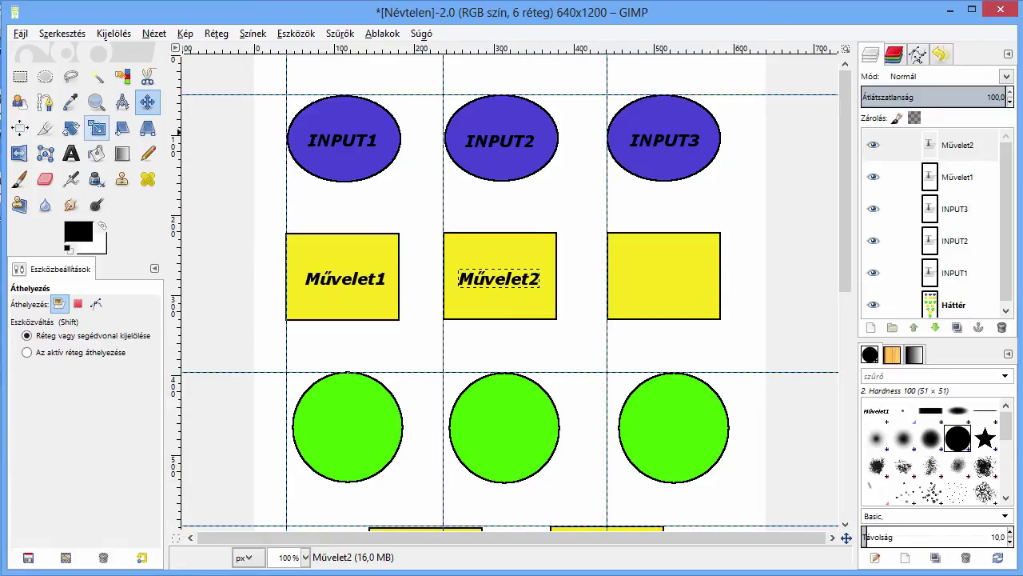
# - Add a Művelet3 label centred in the third yellow box
pyautogui.click(71, 152)
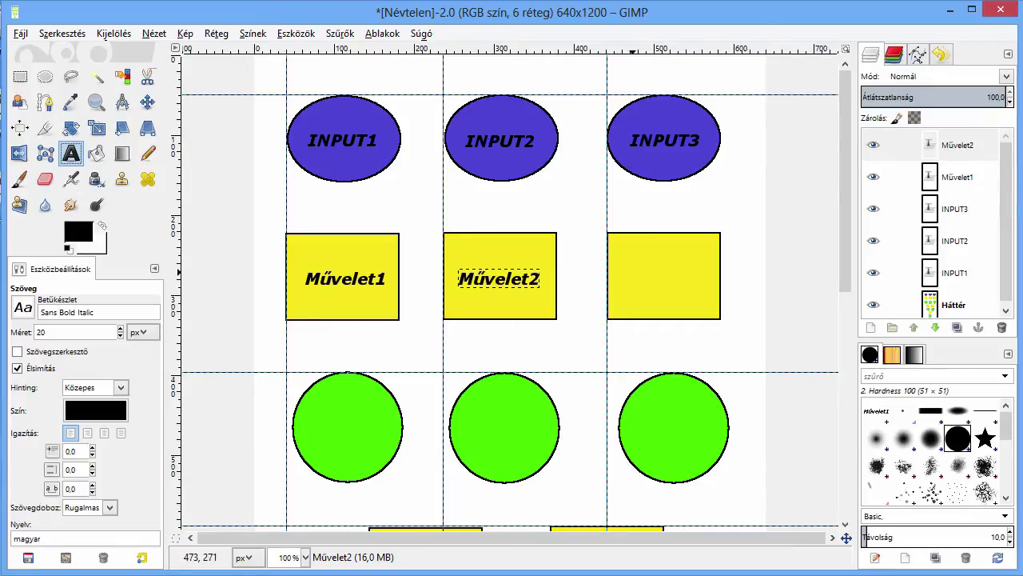
pyautogui.click(627, 265)
pyautogui.write('Mű')
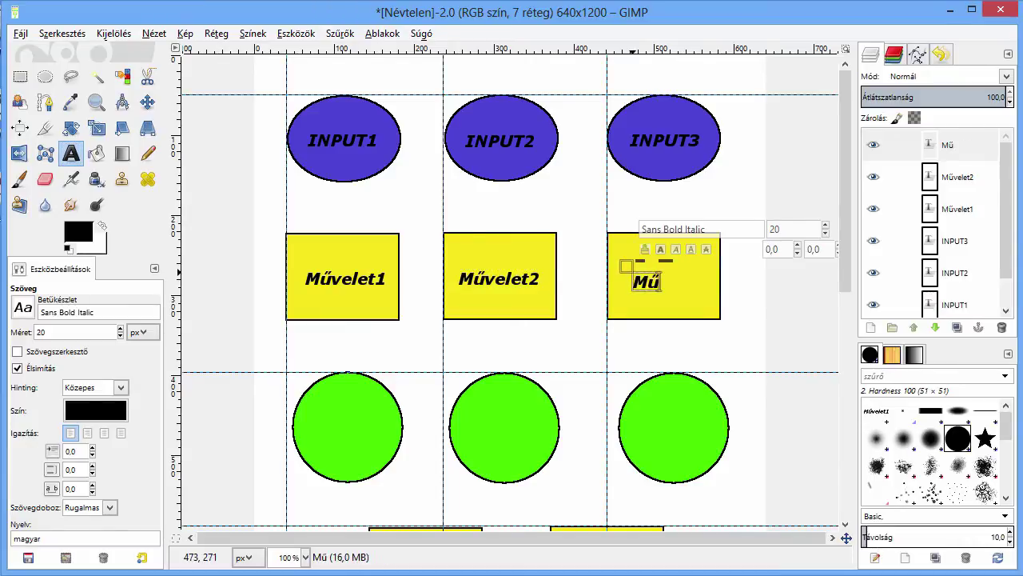
pyautogui.write('velet3')
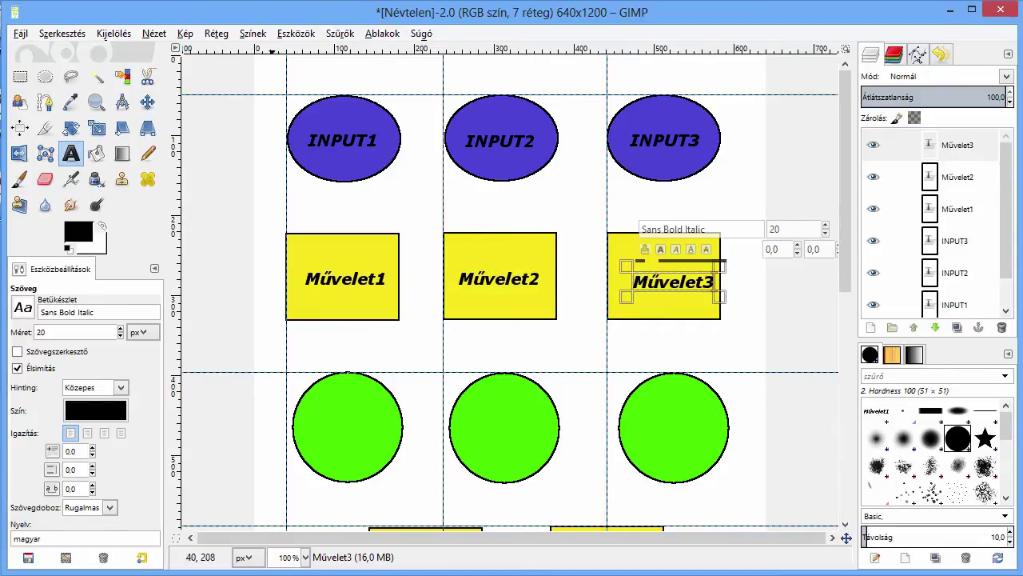
pyautogui.click(147, 102)
pyautogui.moveTo(688, 287); pyautogui.dragTo(679, 280)
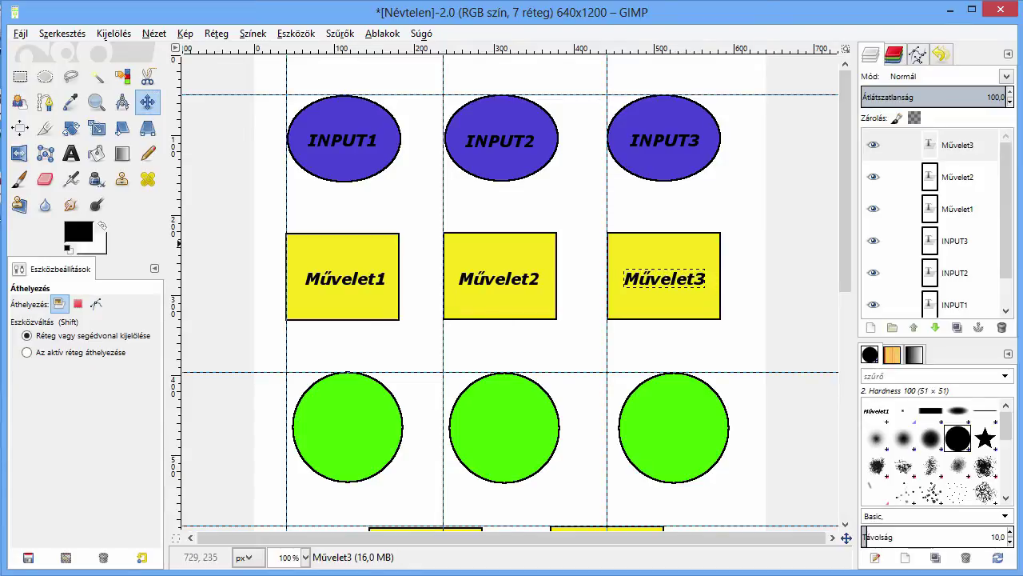
pyautogui.moveTo(845, 176); pyautogui.dragTo(845, 249)
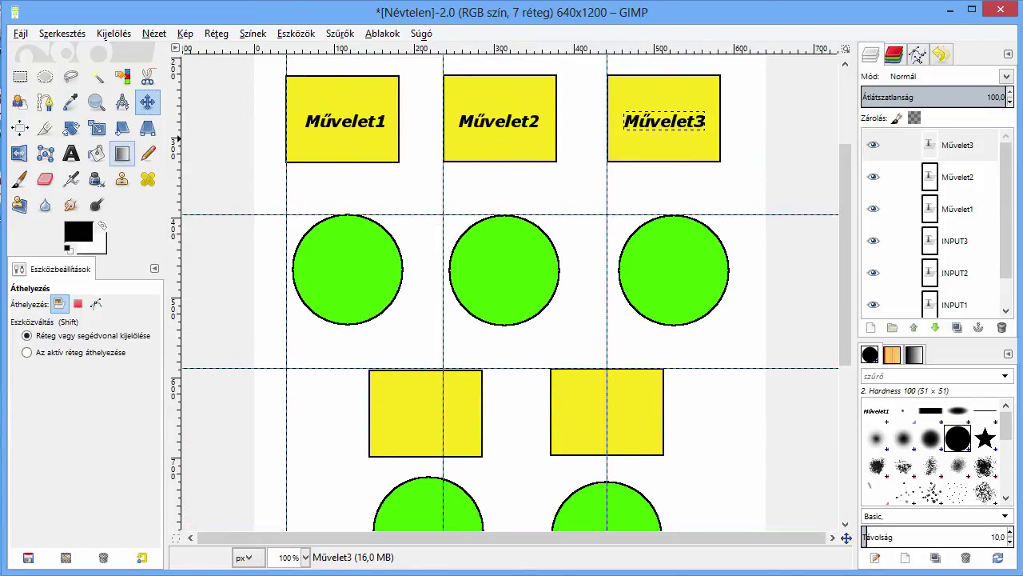
# - Label the first green circle OUTPUT1, centre it, and add a horizontal guide
pyautogui.click(70, 153)
pyautogui.click(314, 266)
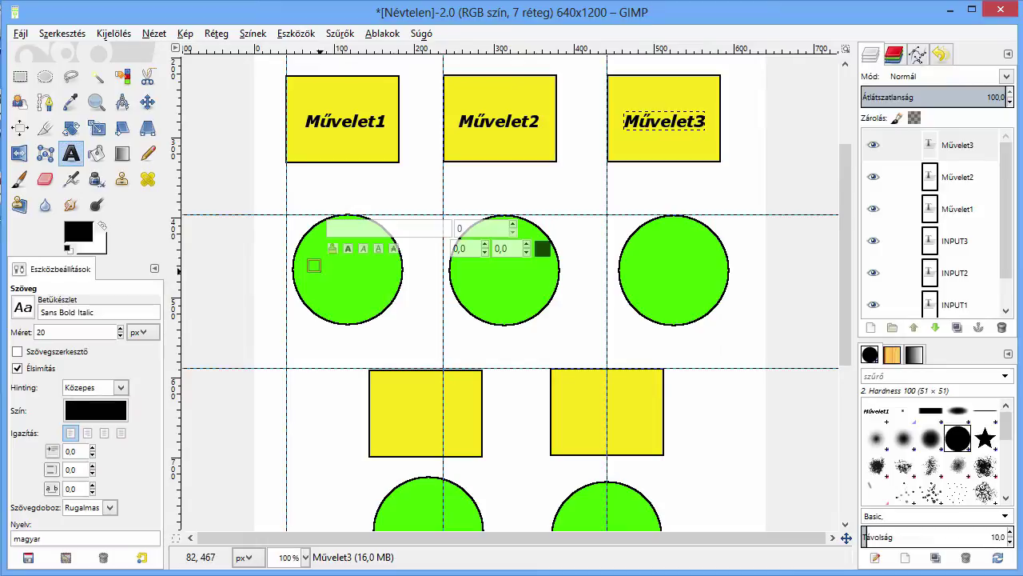
pyautogui.write('OUTPUT')
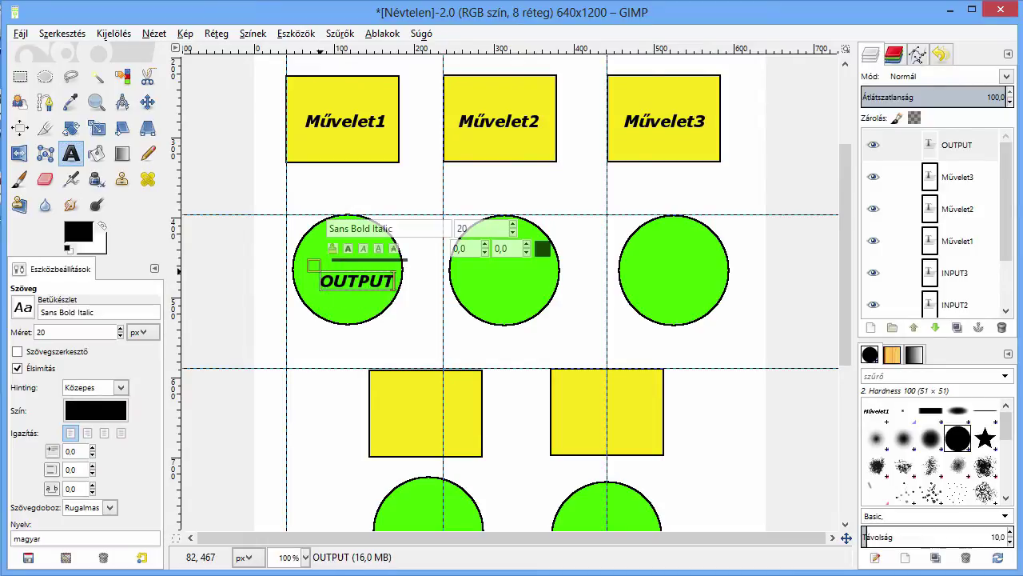
pyautogui.write('1')
pyautogui.click(147, 102)
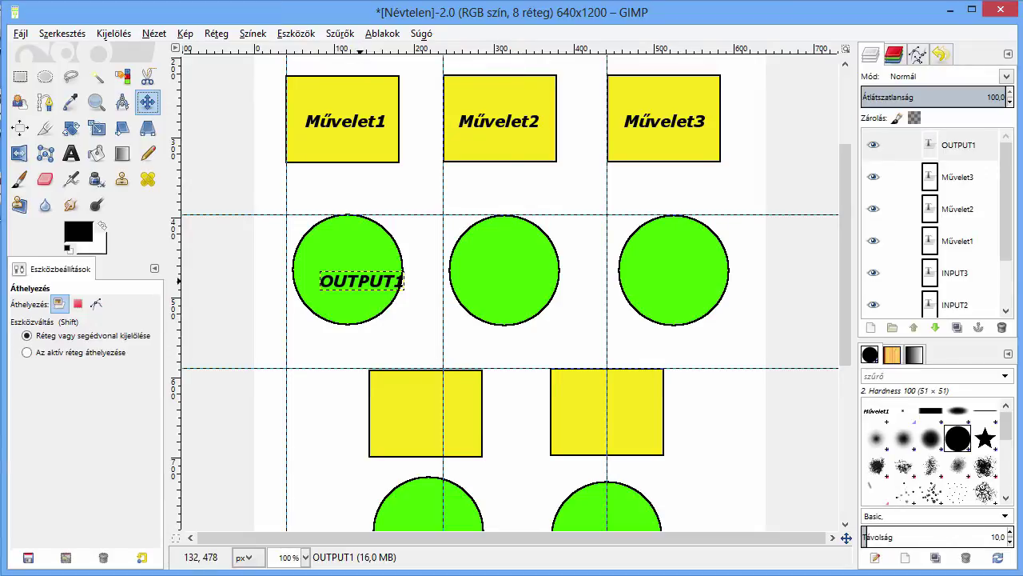
pyautogui.moveTo(360, 276); pyautogui.dragTo(347, 267)
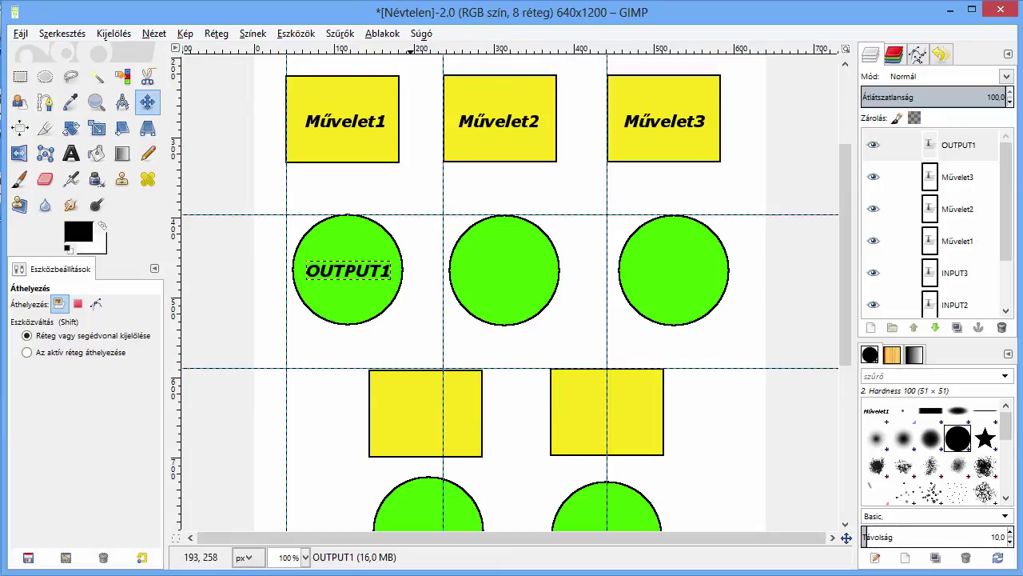
pyautogui.moveTo(483, 50); pyautogui.dragTo(492, 279)
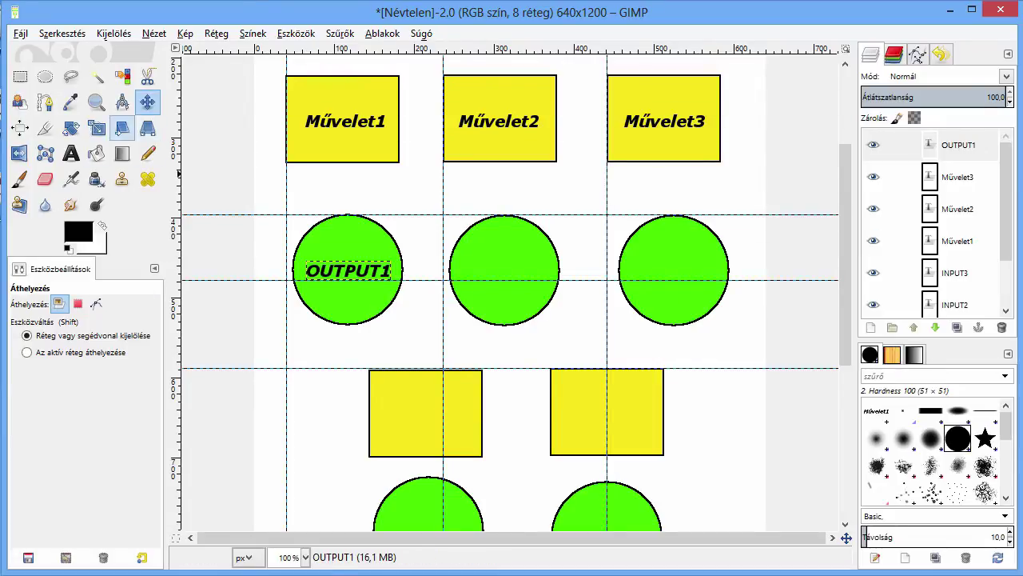
# - Label the middle green circle OUTPUT2 and centre it
pyautogui.click(70, 153)
pyautogui.click(485, 258)
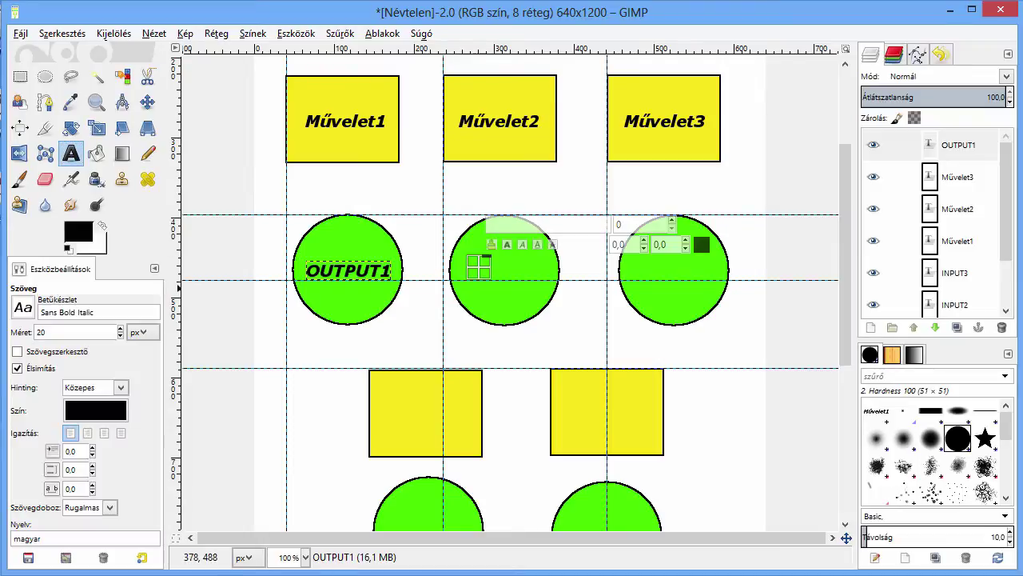
pyautogui.write('OUTP')
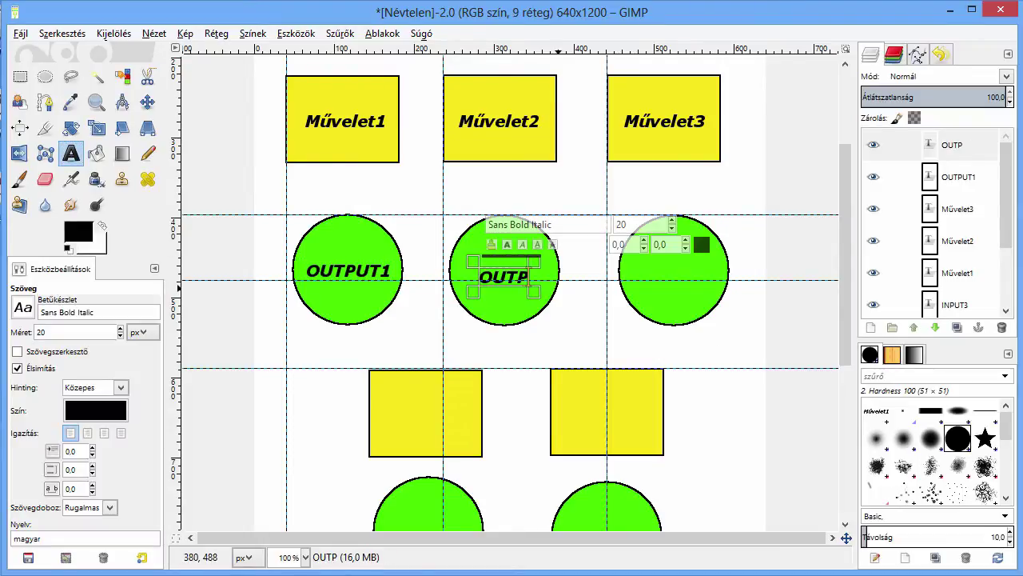
pyautogui.write('UT2')
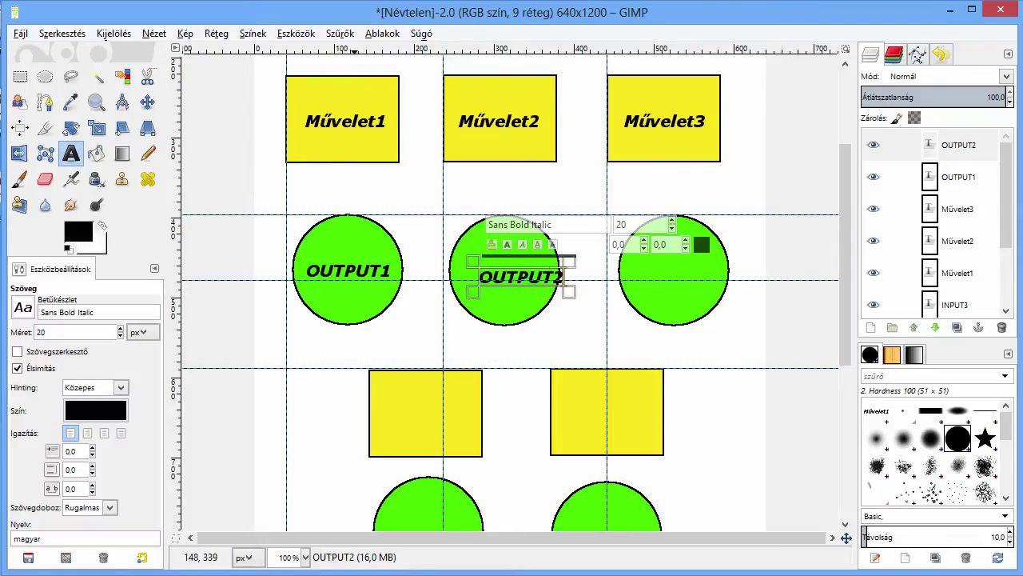
pyautogui.click(148, 102)
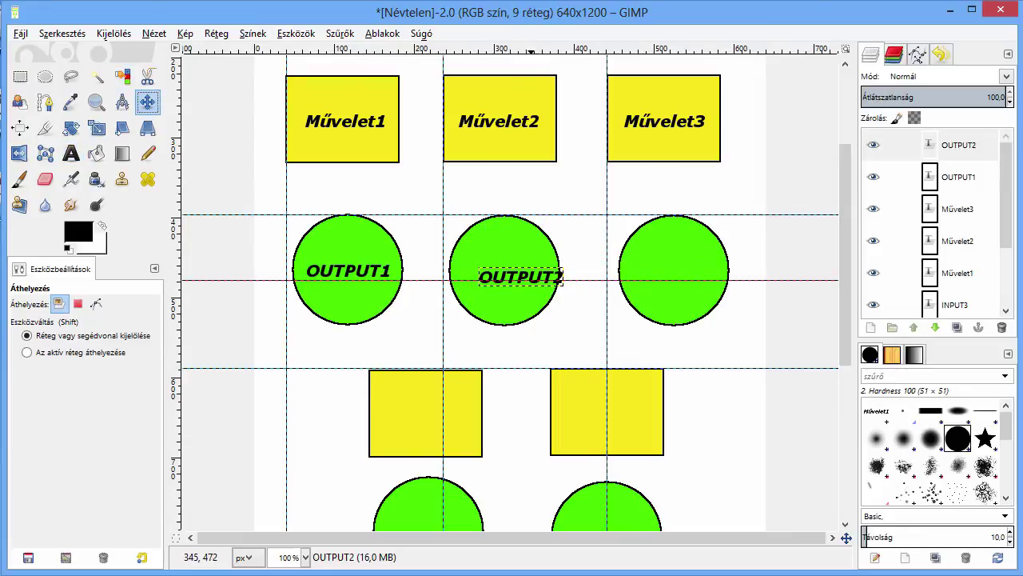
pyautogui.moveTo(534, 273); pyautogui.dragTo(522, 267)
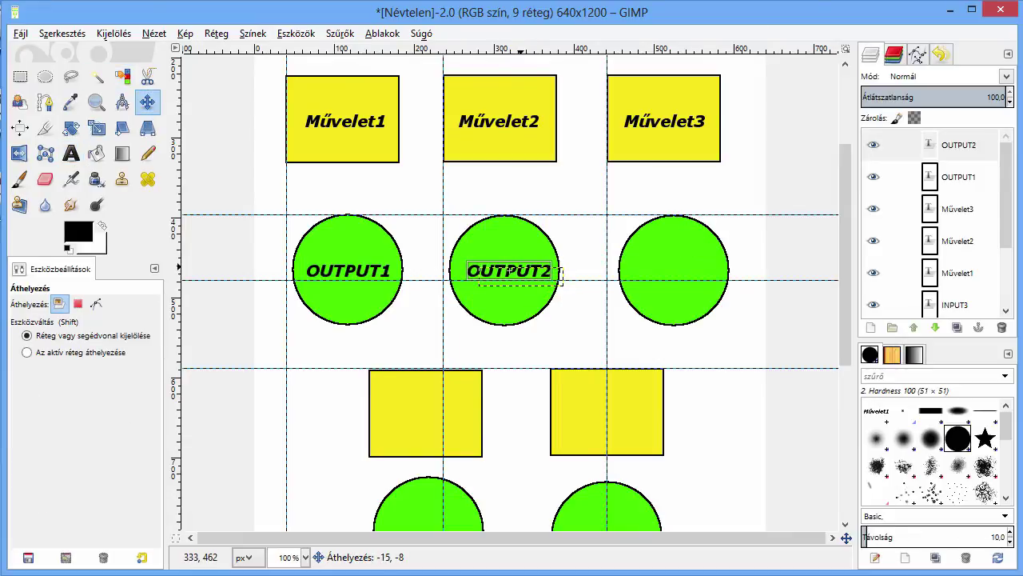
pyautogui.moveTo(509, 271); pyautogui.dragTo(505, 271)
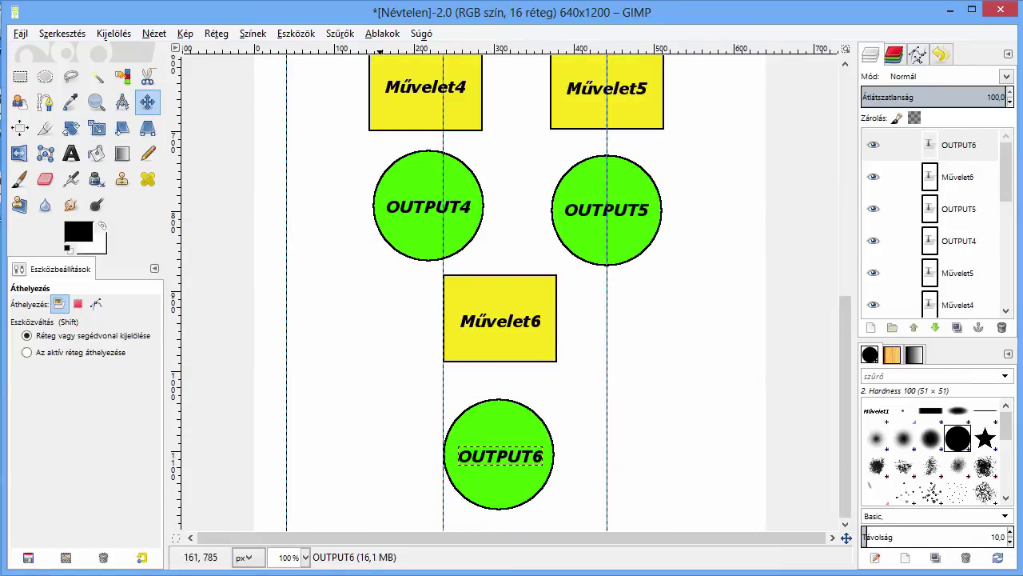
# - Zoom out to 50% to see the flowchart from the INPUT ellipses to OUTPUT6
pyautogui.click(153, 33)
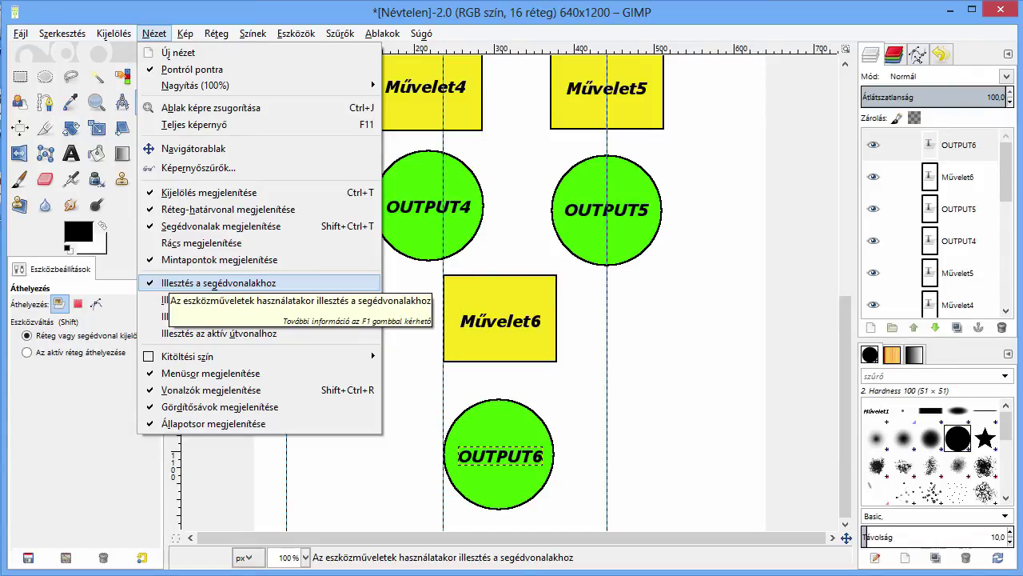
pyautogui.press('Escape')
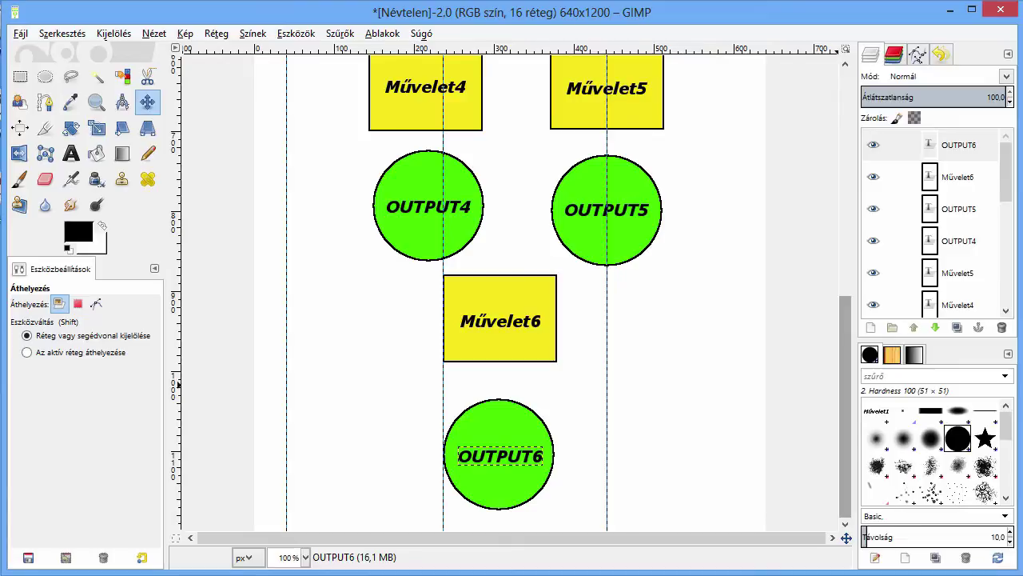
pyautogui.scroll(2, 720, 386)
pyautogui.scroll(3, 720, 385)
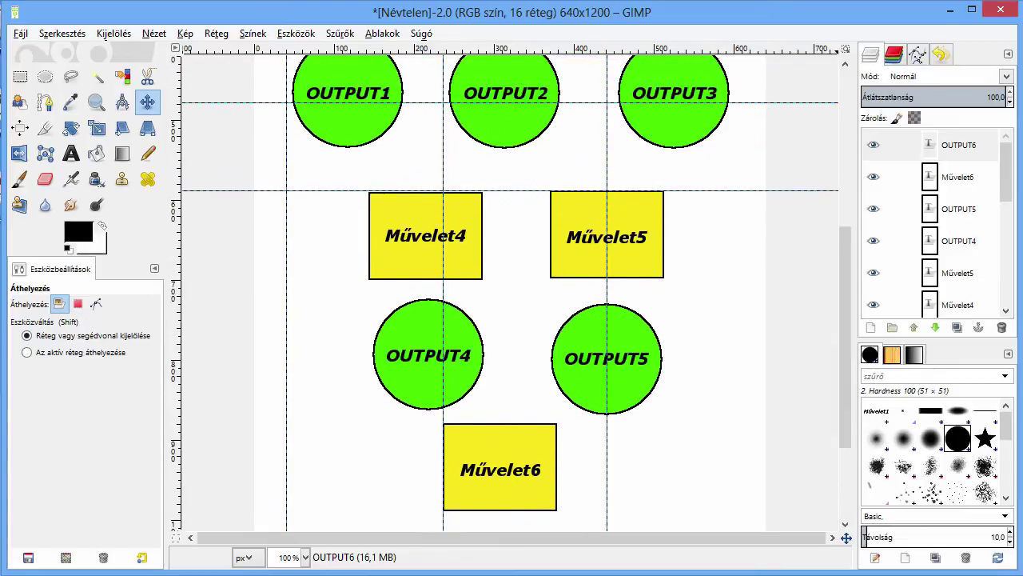
pyautogui.press('-')
pyautogui.press('-')
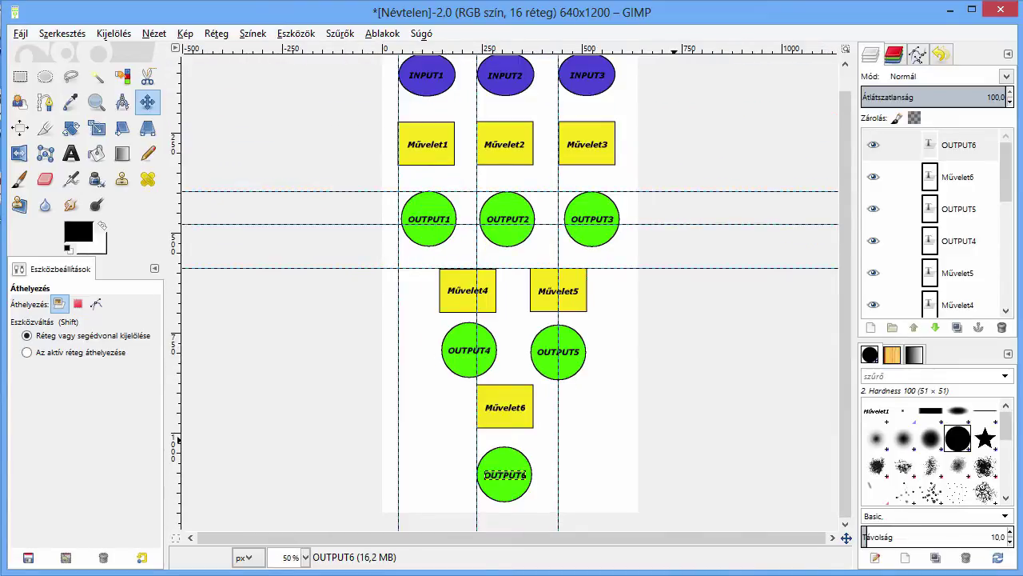
pyautogui.scroll(1, 845, 304)
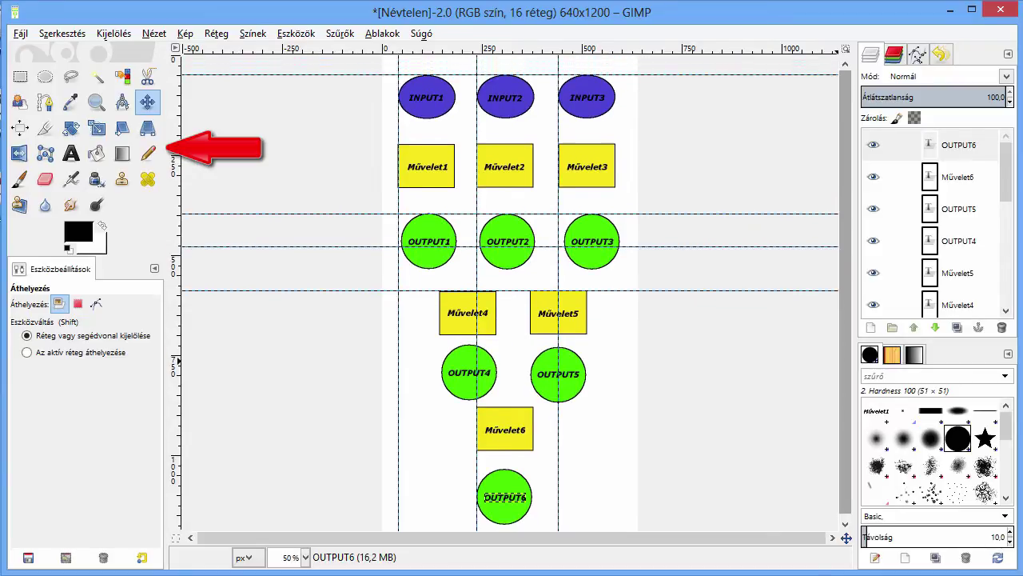
# - Switch to the Pencil tool with the single-pixel brush
pyautogui.press('n')
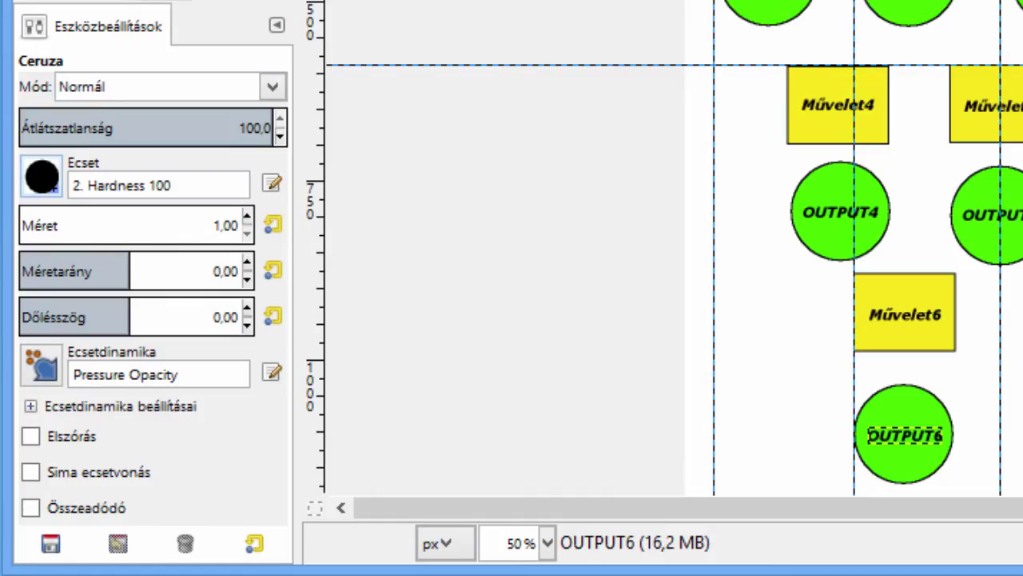
pyautogui.click(42, 176)
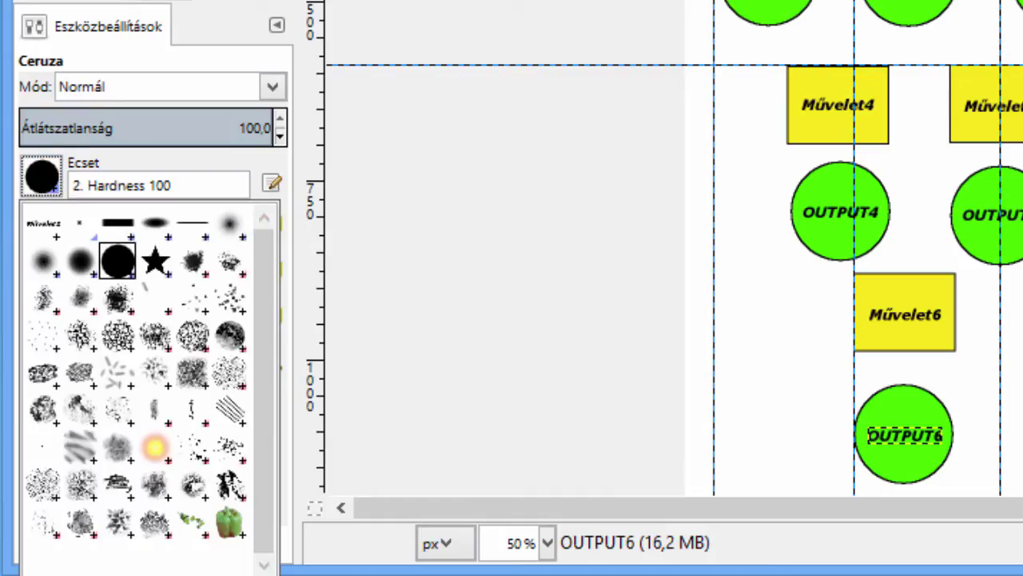
pyautogui.click(79, 223)
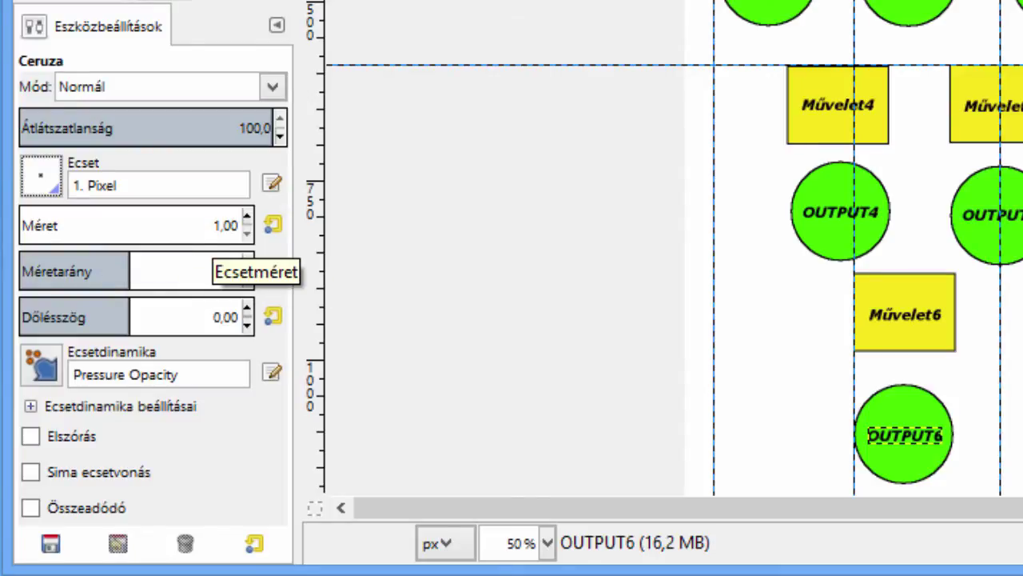
# - Set the pencil size to 2 pixels and zoom in on the canvas
pyautogui.click(247, 218)
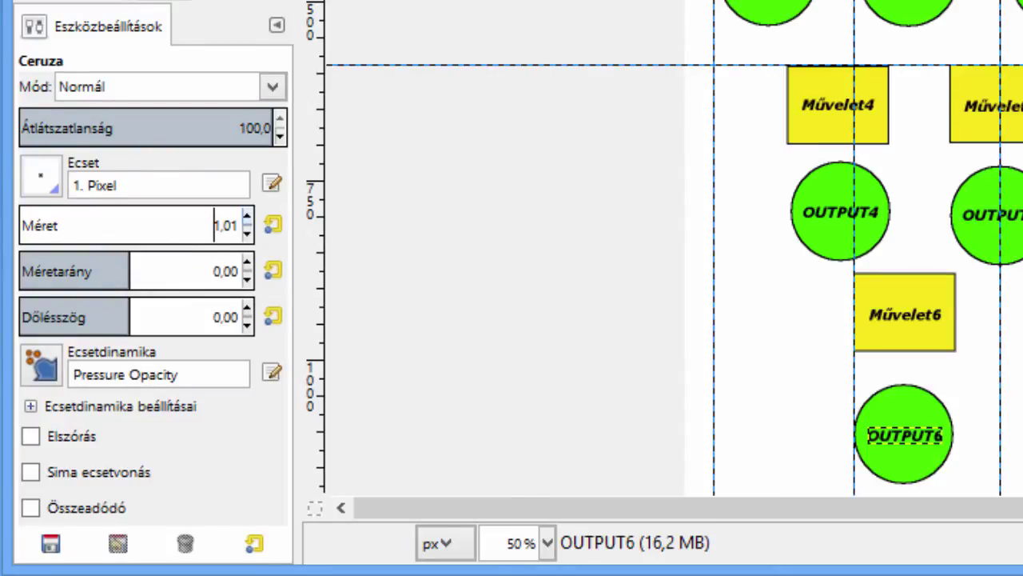
pyautogui.press('Delete')
pyautogui.press('Delete')
pyautogui.press('Delete')
pyautogui.press('Delete')
pyautogui.click(202, 226)
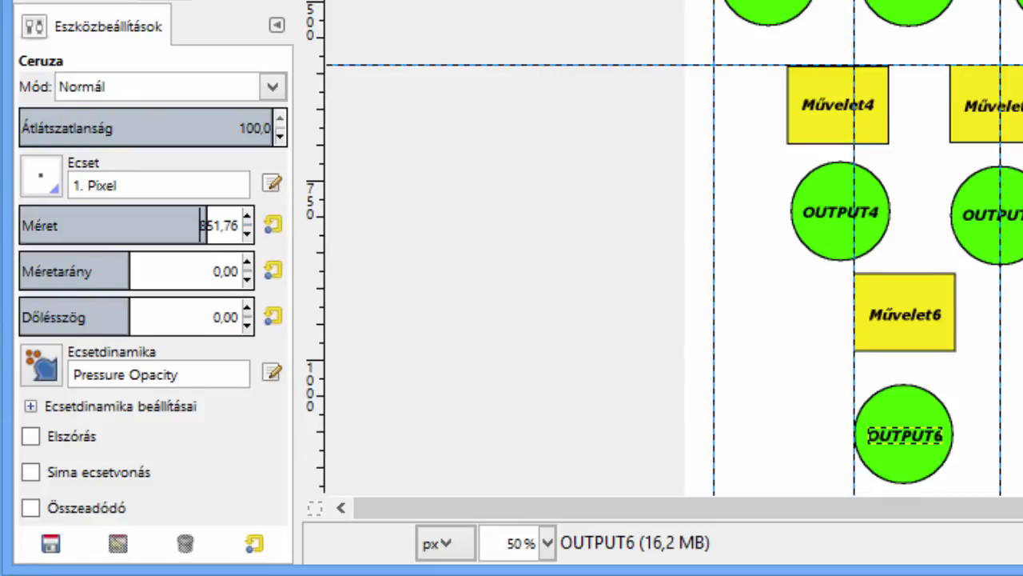
pyautogui.moveTo(202, 225); pyautogui.dragTo(27, 226)
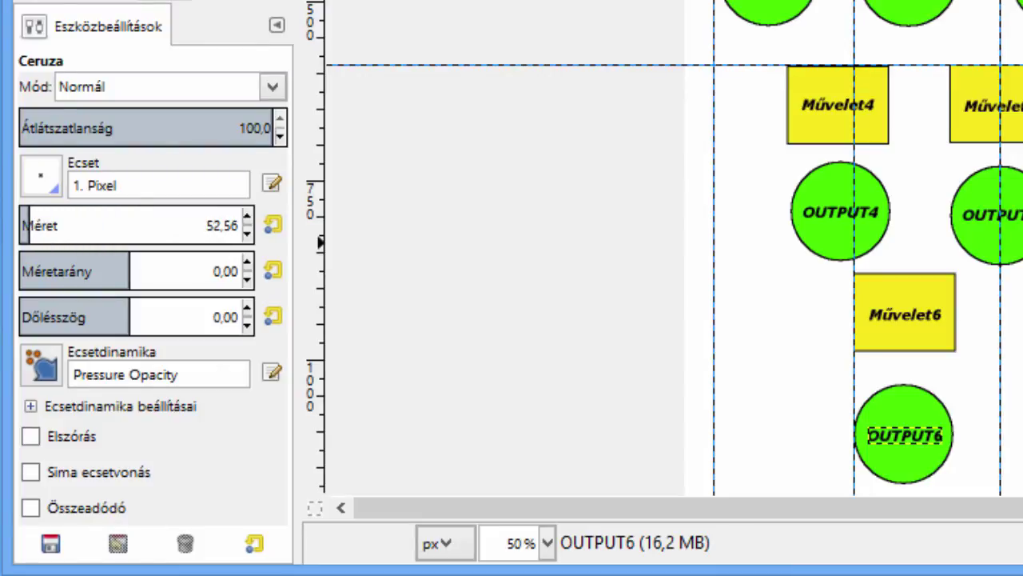
pyautogui.hotkey('ctrl', 'a')
pyautogui.write('2')
pyautogui.press('Return')
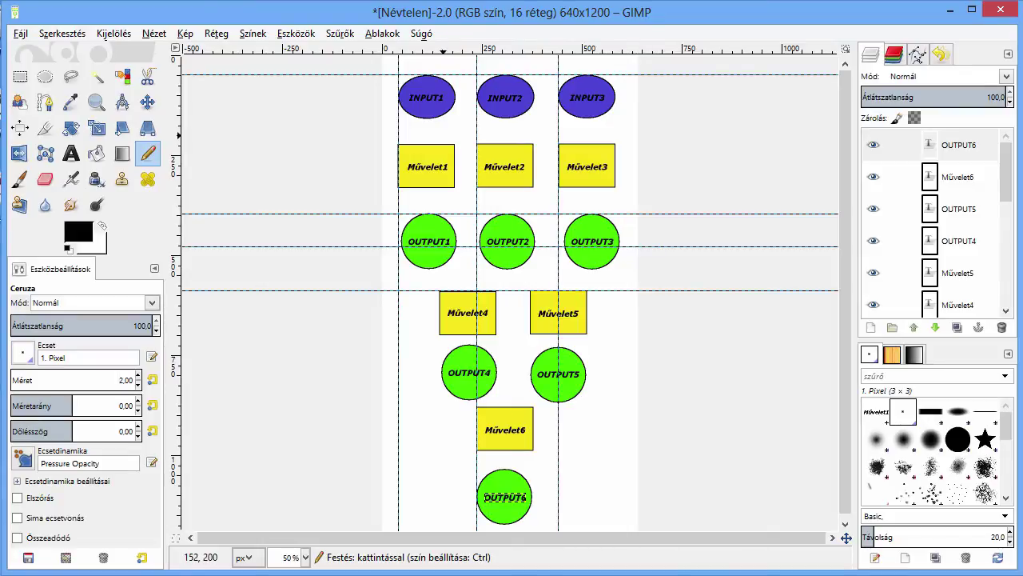
pyautogui.scroll(1, 430, 117)
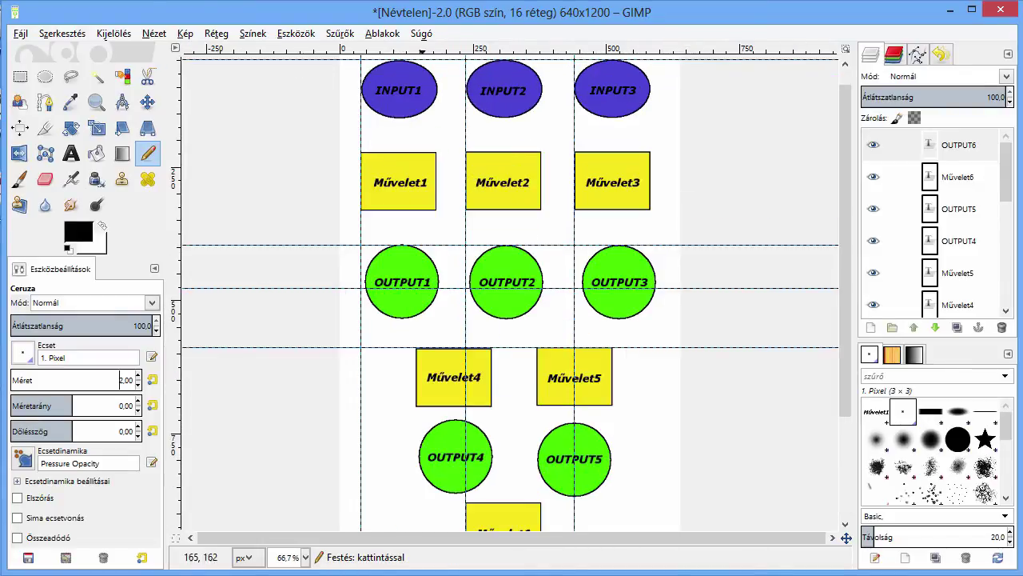
pyautogui.scroll(3, 448, 128)
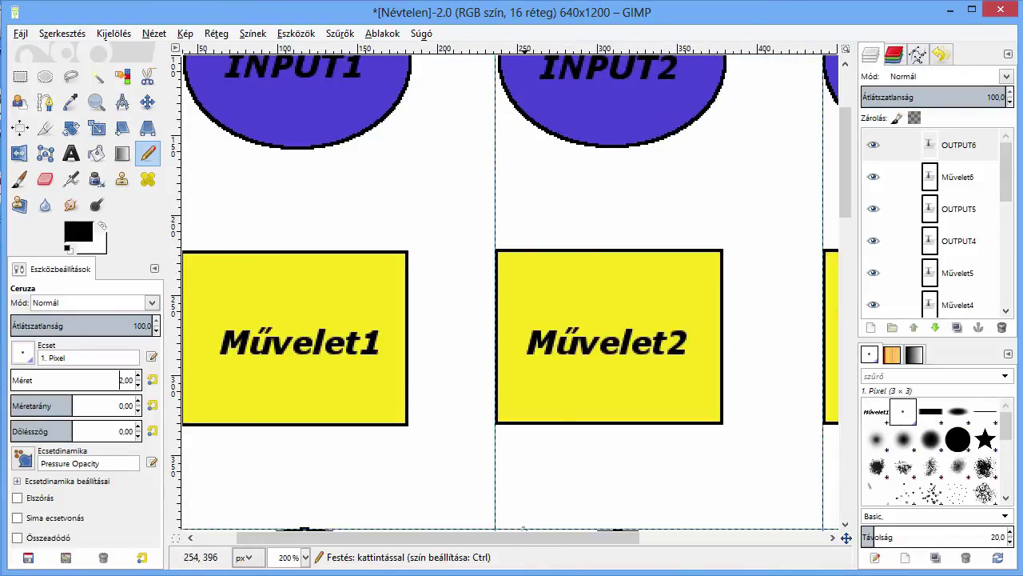
pyautogui.hscroll(-3, 420, 537)
pyautogui.hscroll(-1, 420, 537)
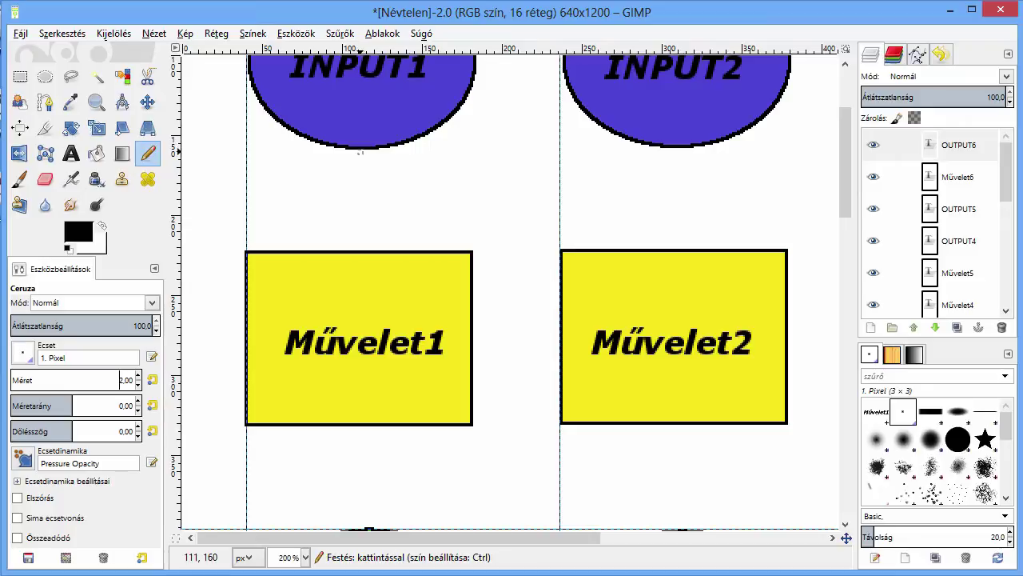
# - Draw a straight line from INPUT1 down to Művelet1
pyautogui.click(358, 149)
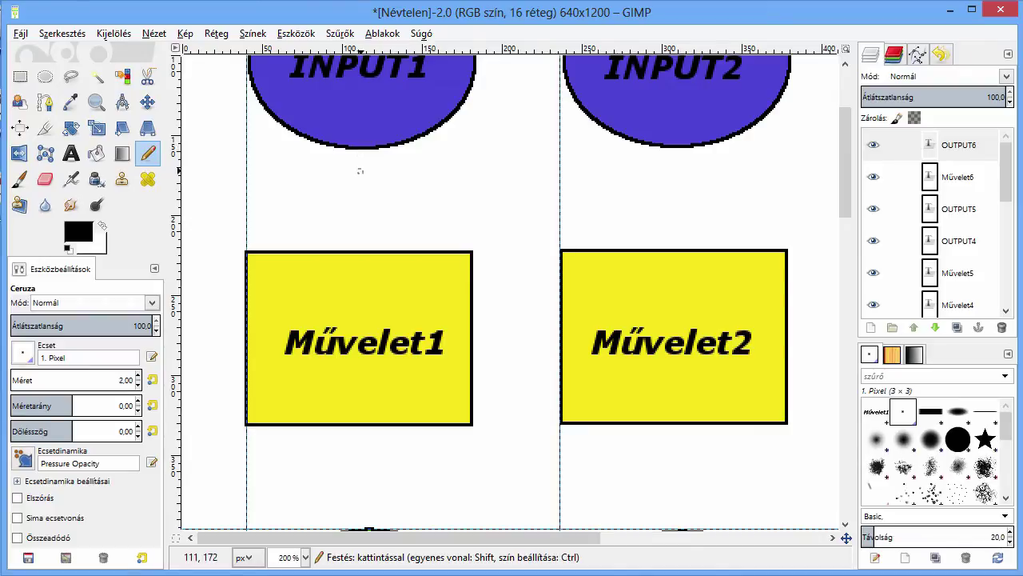
pyautogui.press('shift')
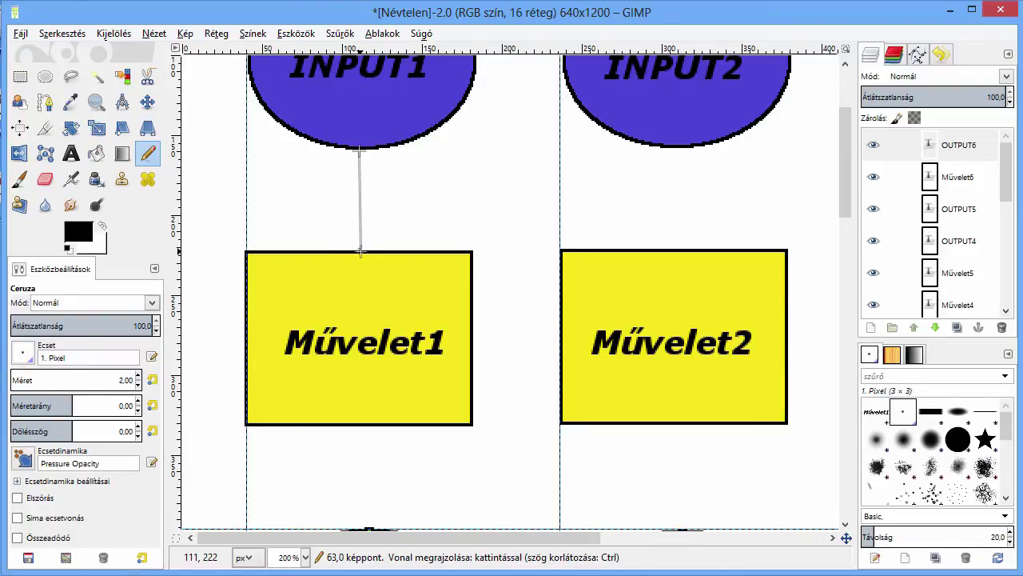
pyautogui.keyDown('shift'); pyautogui.click(361, 251); pyautogui.keyUp('shift')
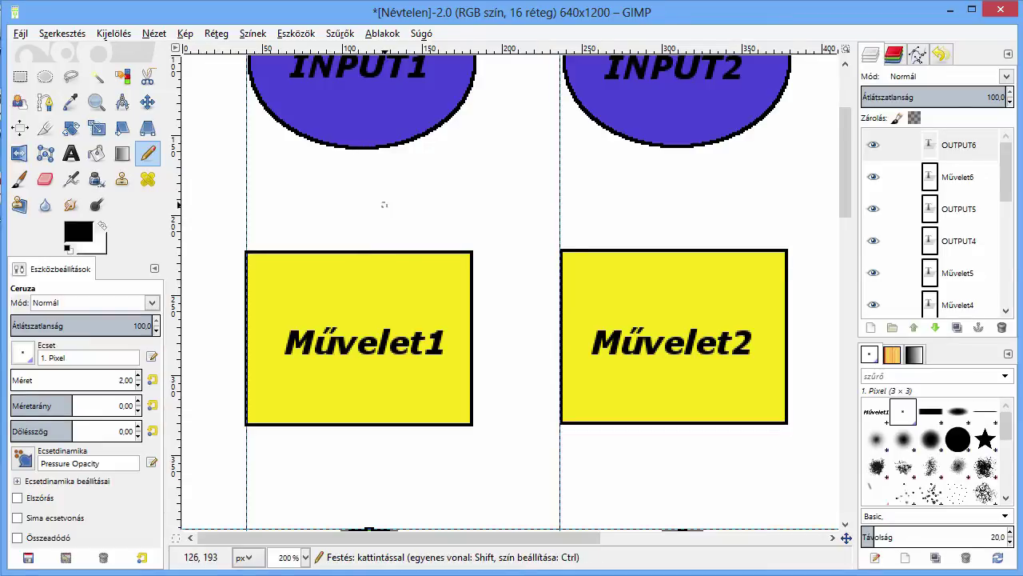
pyautogui.scroll(-5, 931, 224)
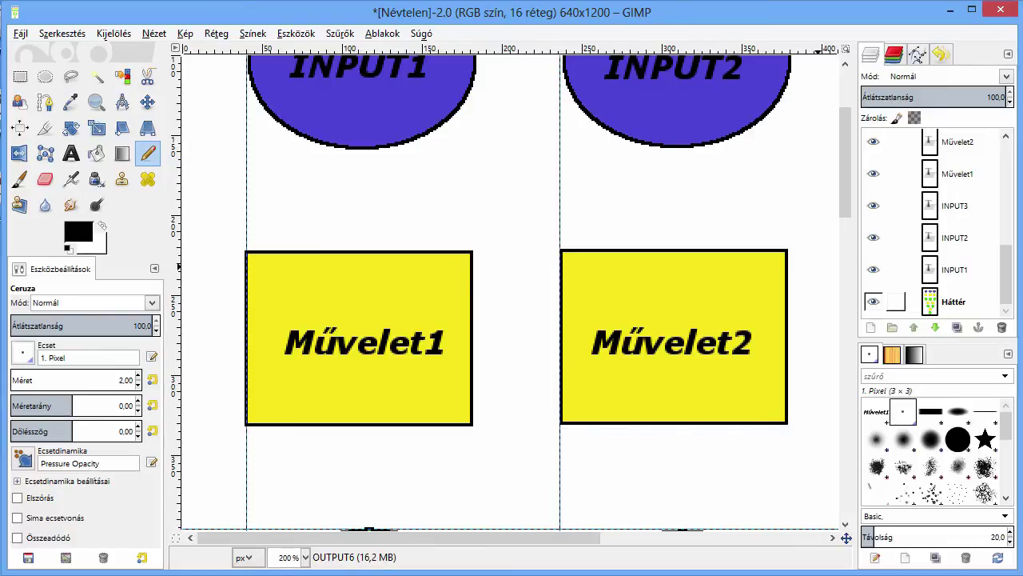
# - On the Háttér layer, draw straight connectors from INPUT1, INPUT2 and INPUT3 down to Művelet1–3
pyautogui.click(953, 302)
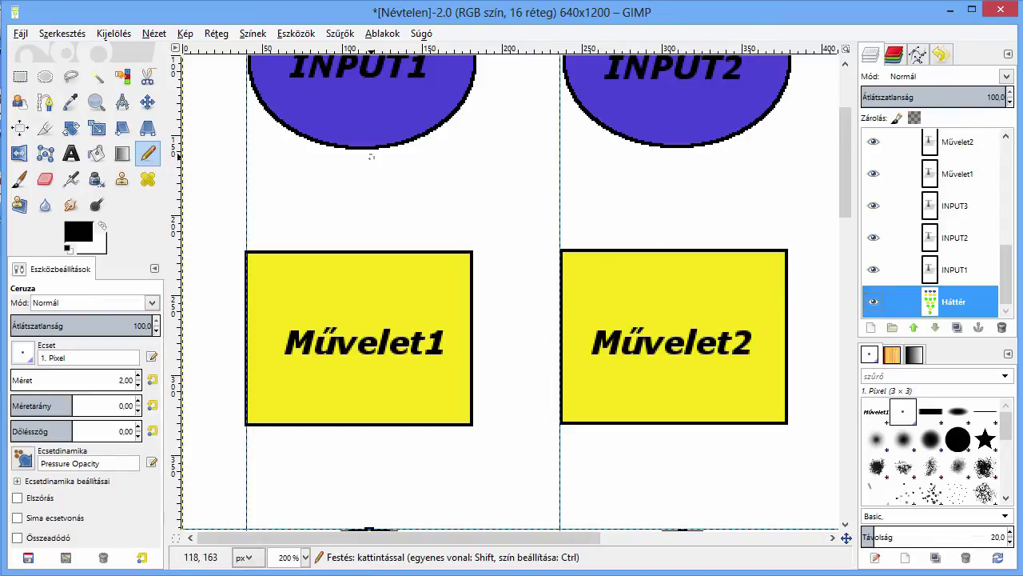
pyautogui.click(359, 150)
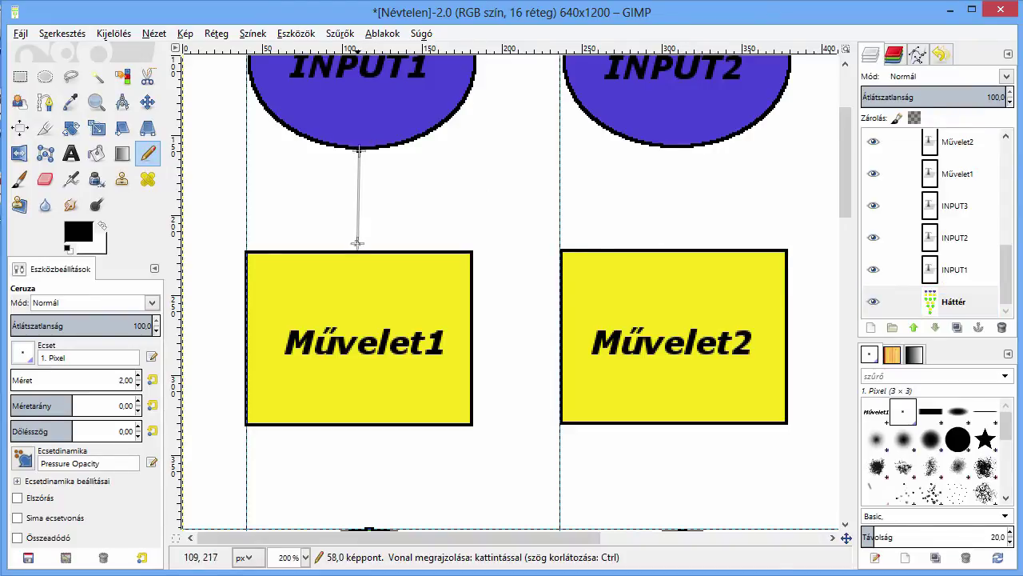
pyautogui.keyDown('shift'); pyautogui.click(359, 250); pyautogui.keyUp('shift')
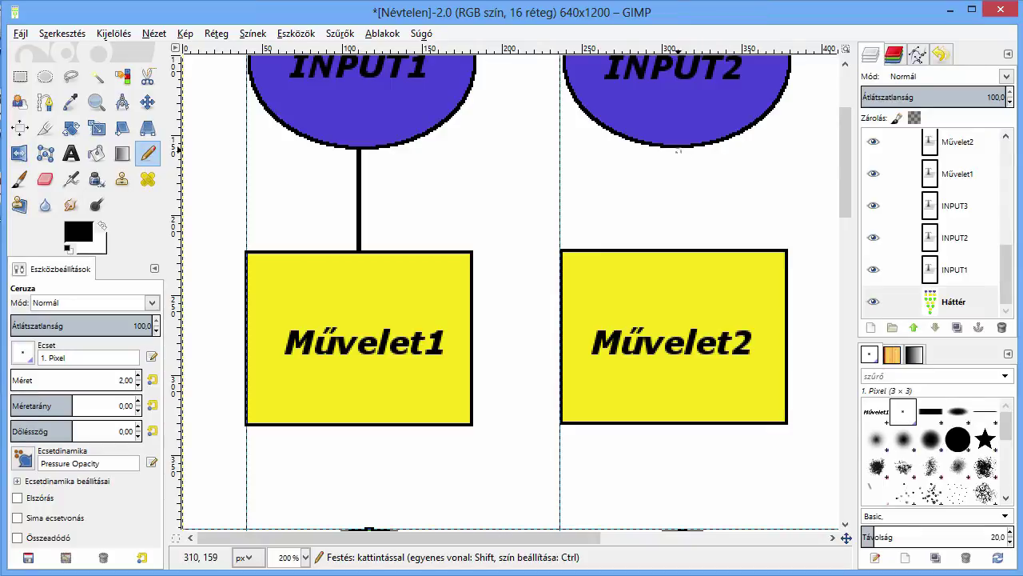
pyautogui.press('shift')
pyautogui.click(678, 148)
pyautogui.press('shift')
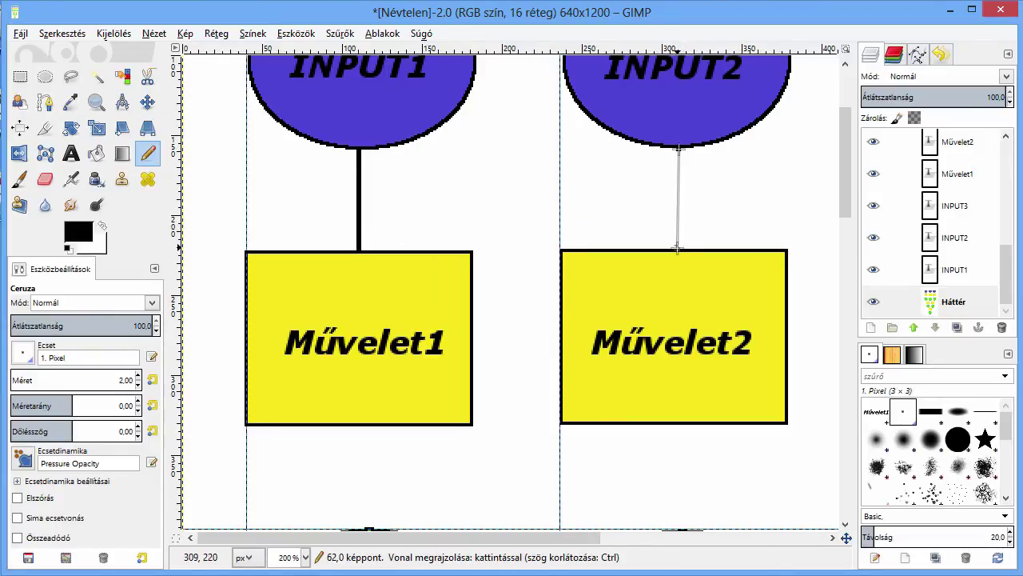
pyautogui.click(678, 249)
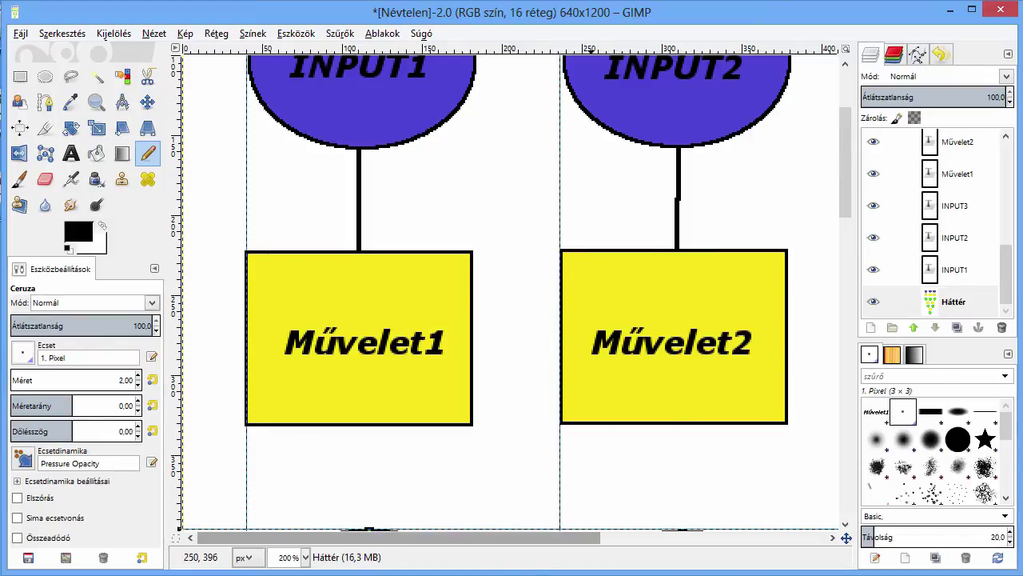
pyautogui.hscroll(5, 510, 288)
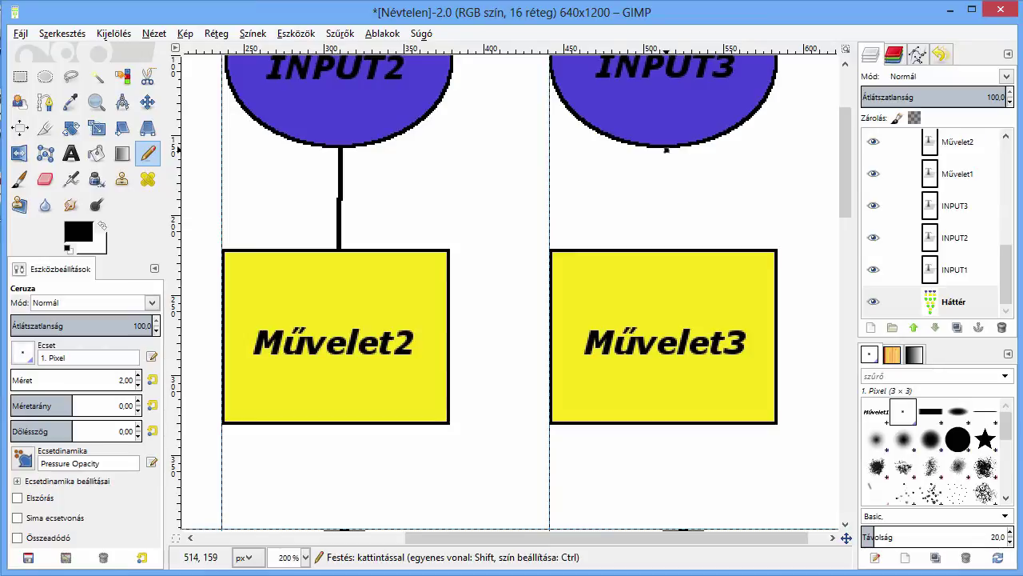
pyautogui.click(666, 148)
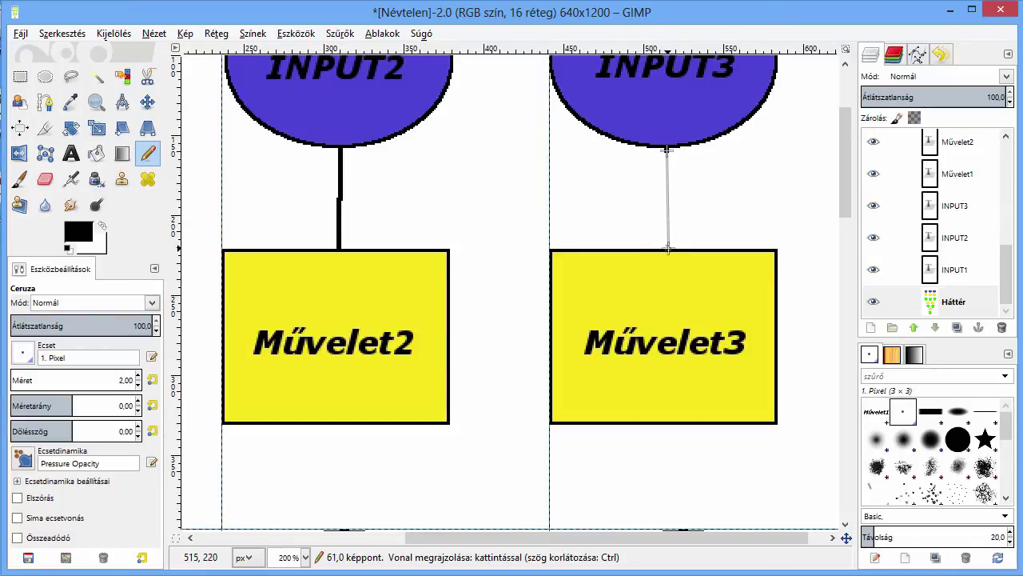
pyautogui.keyDown('shift'); pyautogui.click(668, 248); pyautogui.keyUp('shift')
# - Connect Művelet3, Művelet2 and Művelet1 down to OUTPUT3, OUTPUT2 and OUTPUT1
pyautogui.scroll(-5, 541, 402)
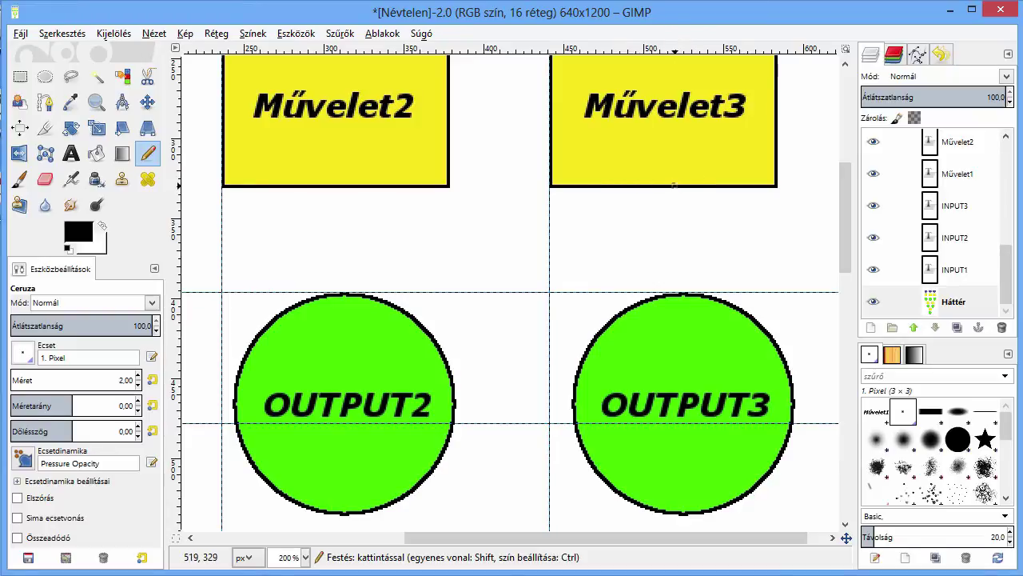
pyautogui.click(674, 189)
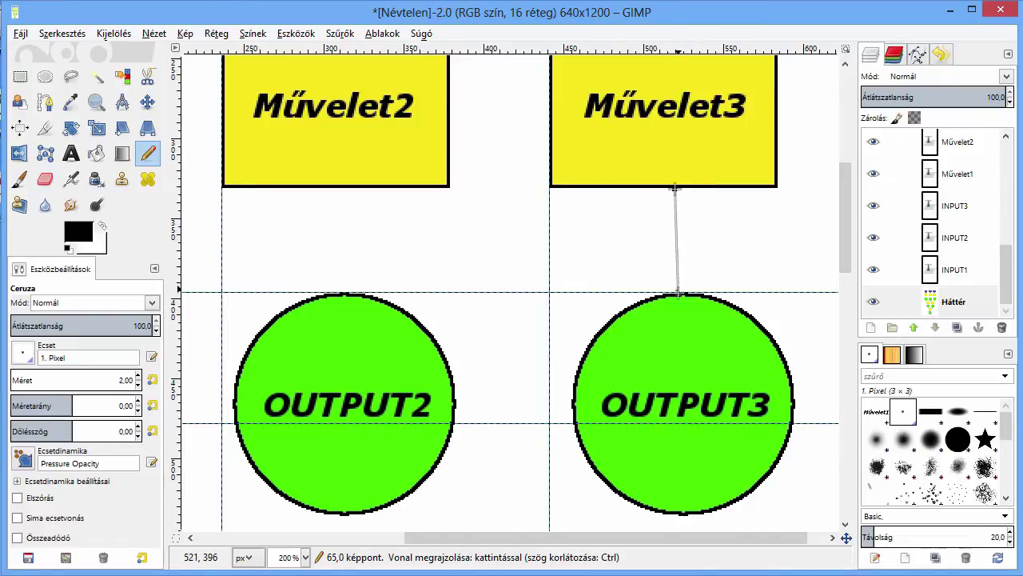
pyautogui.keyDown('shift'); pyautogui.click(678, 293); pyautogui.keyUp('shift')
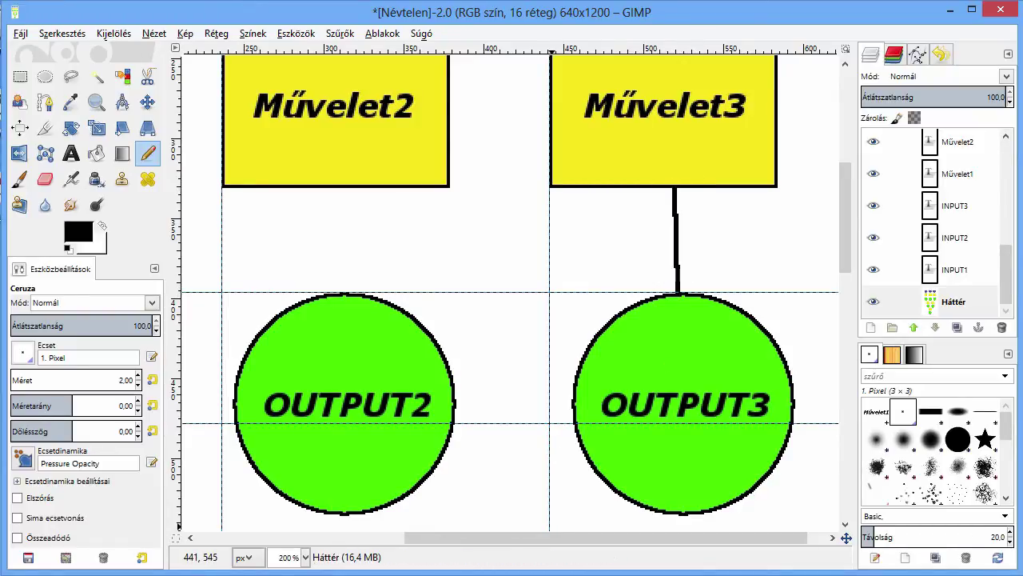
pyautogui.hscroll(-5, 512, 288)
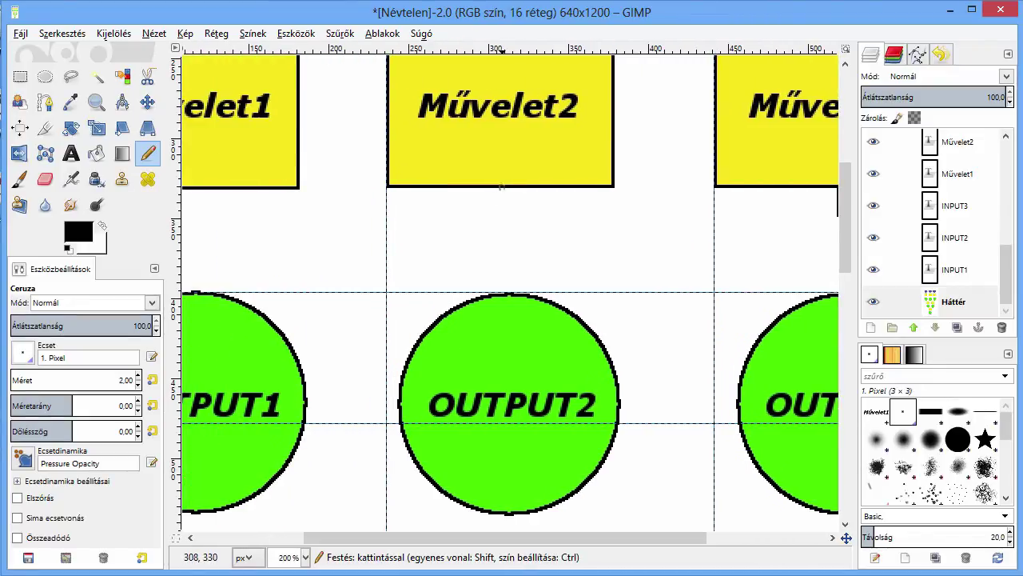
pyautogui.click(502, 189)
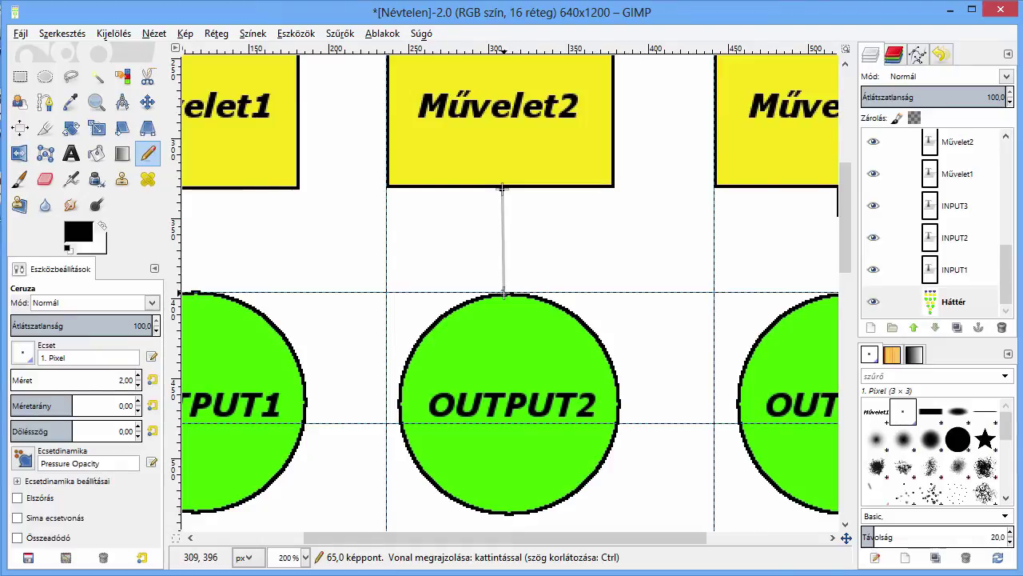
pyautogui.keyDown('shift'); pyautogui.click(504, 292); pyautogui.keyUp('shift')
pyautogui.hscroll(-5, 410, 482)
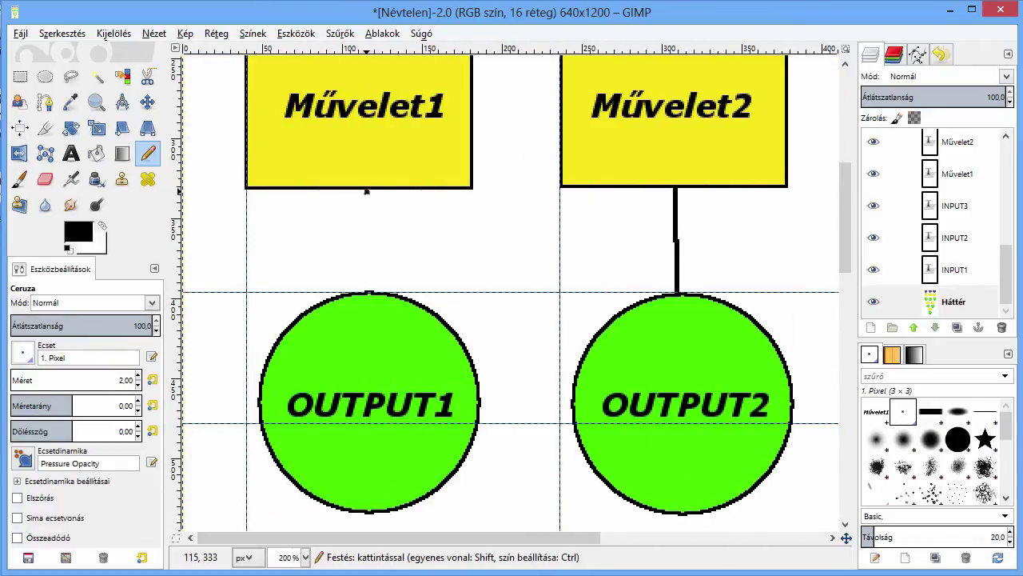
pyautogui.click(366, 190)
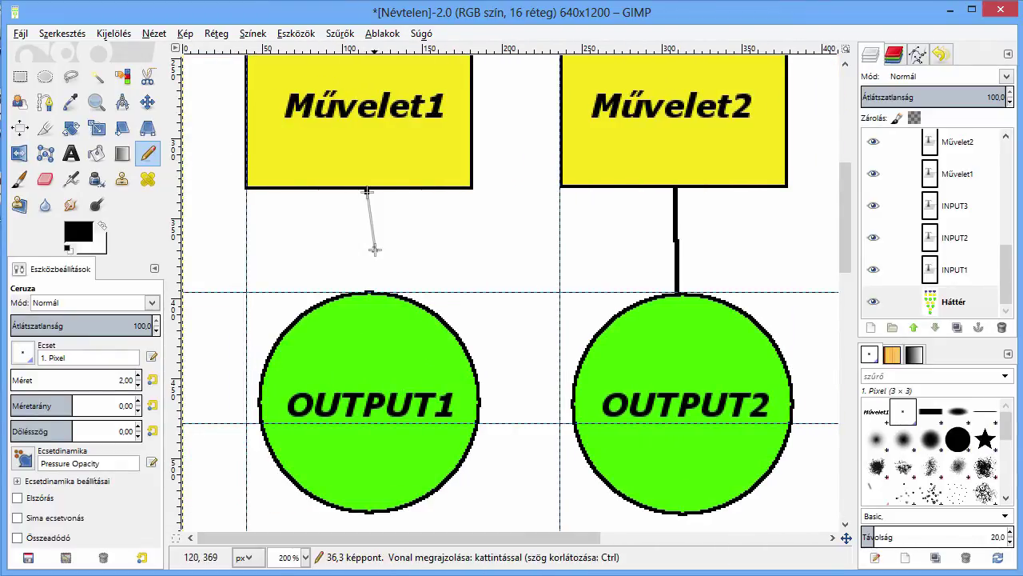
pyautogui.keyDown('shift'); pyautogui.click(367, 293); pyautogui.keyUp('shift')
pyautogui.scroll(-4, 418, 128)
pyautogui.scroll(-6, 435, 155)
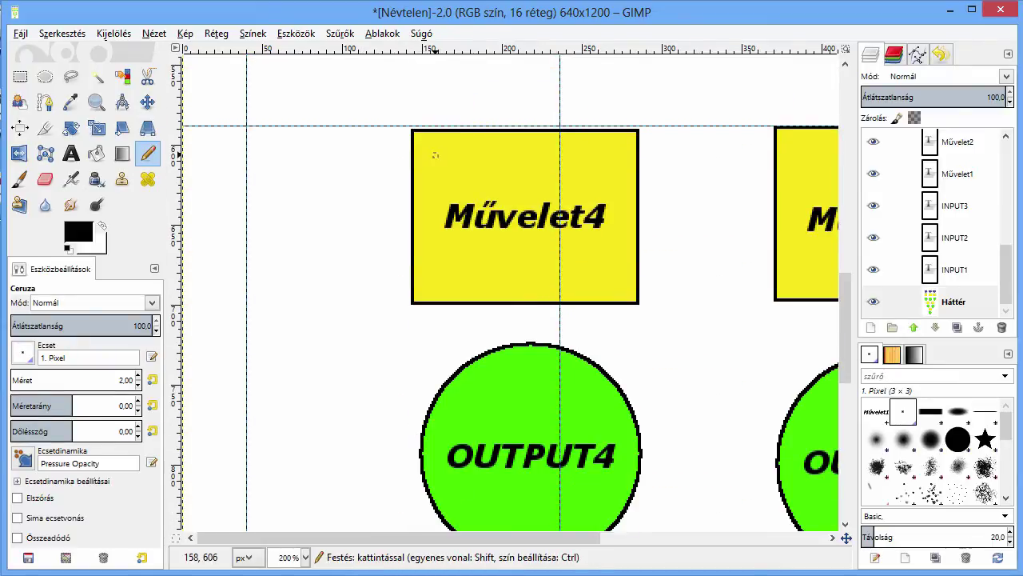
# - Connect OUTPUT1 and OUTPUT2 to Művelet4, and Művelet4 down to OUTPUT4
pyautogui.scroll(3, 437, 197)
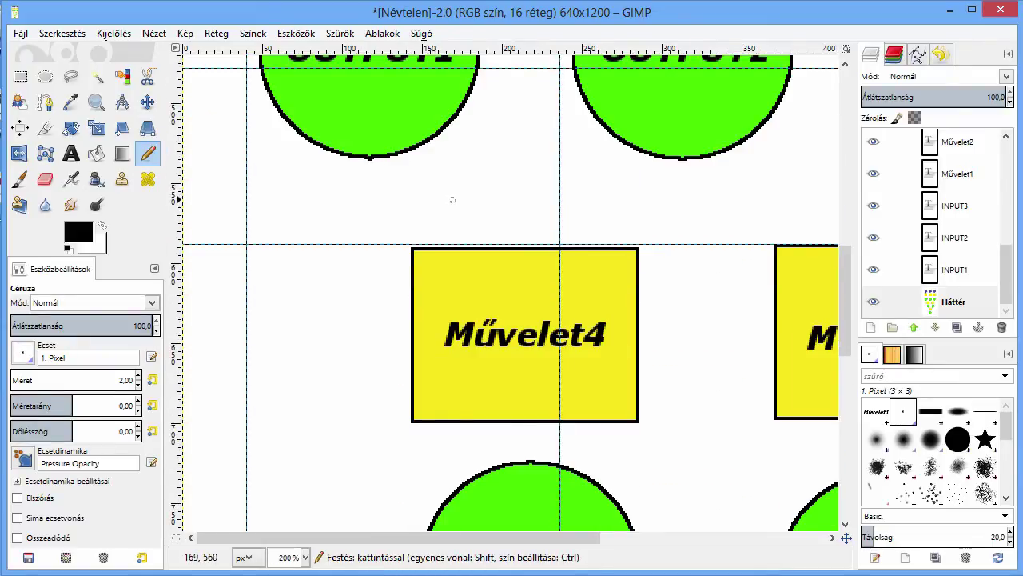
pyautogui.click(368, 156)
pyautogui.keyDown('shift'); pyautogui.click(521, 244); pyautogui.keyUp('shift')
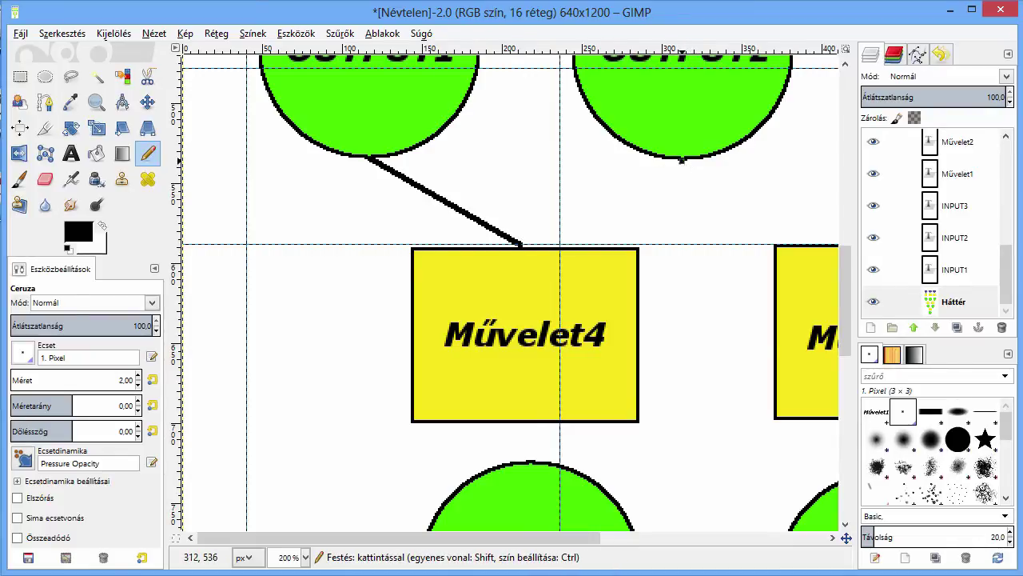
pyautogui.click(681, 160)
pyautogui.keyDown('shift'); pyautogui.click(543, 243); pyautogui.keyUp('shift')
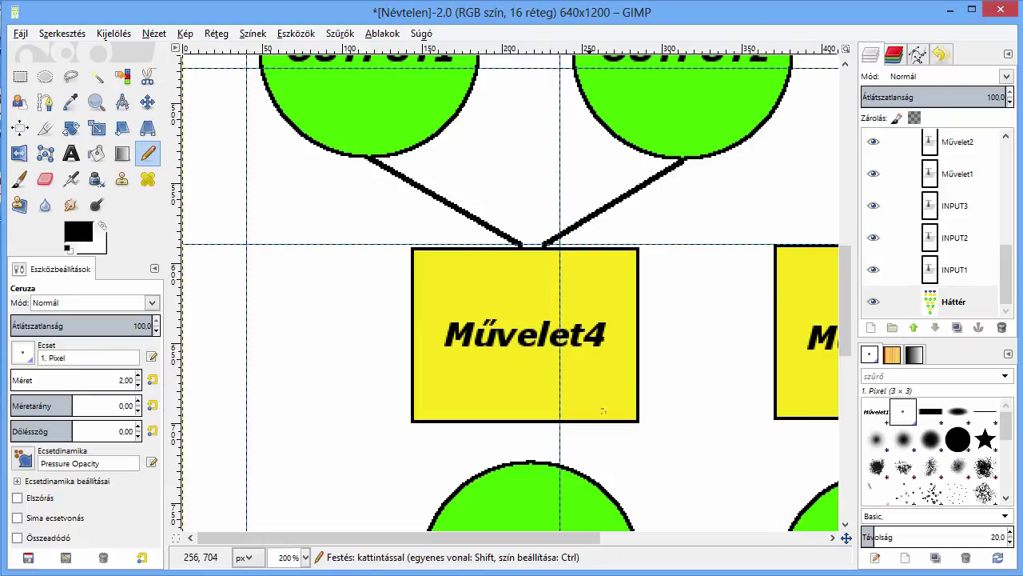
pyautogui.click(524, 422)
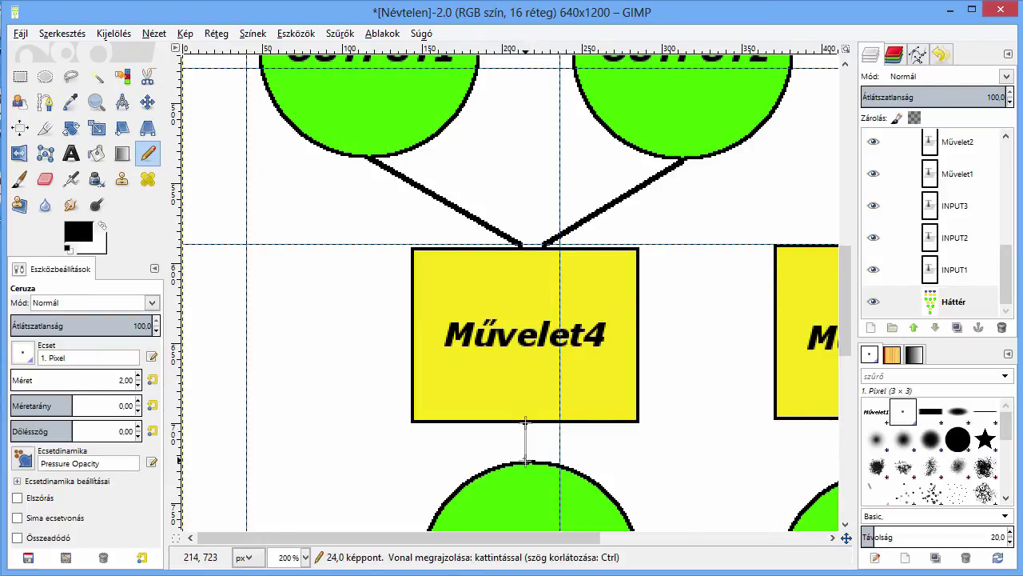
pyautogui.keyDown('shift'); pyautogui.click(525, 462); pyautogui.keyUp('shift')
# - Draw lines from OUTPUT5 and OUTPUT4 to the top of Művelet6, then view the diagram
pyautogui.hscroll(5, 616, 296)
pyautogui.scroll(-4, 616, 296)
pyautogui.scroll(-4, 616, 295)
pyautogui.scroll(-2, 615, 296)
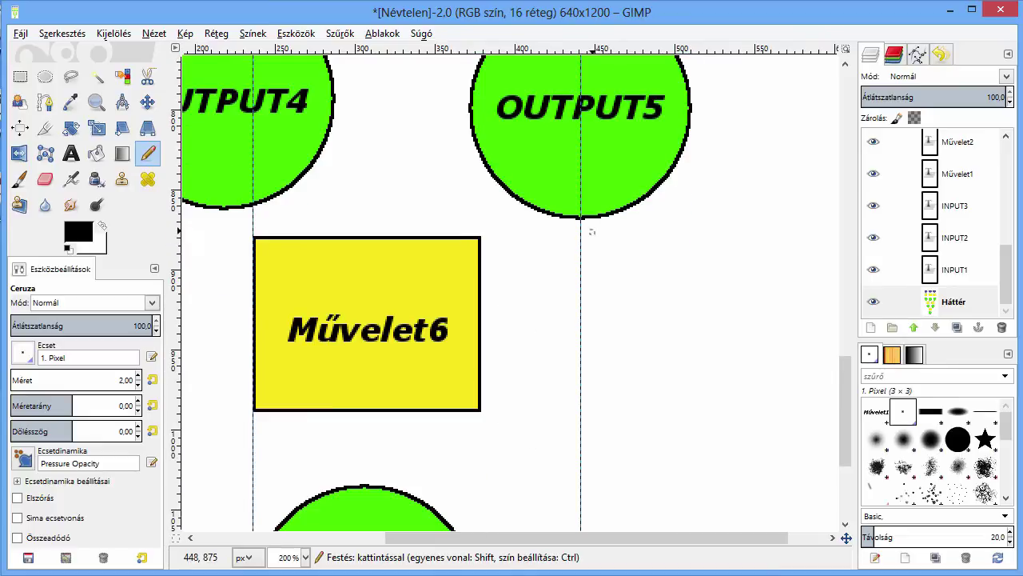
pyautogui.click(581, 217)
pyautogui.keyDown('shift'); pyautogui.click(235, 240); pyautogui.keyUp('shift')
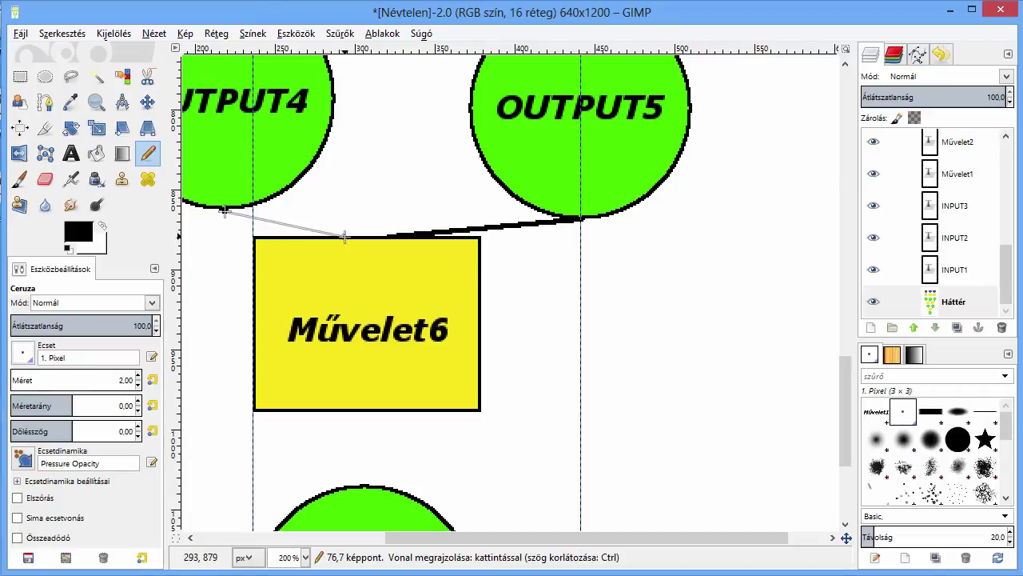
pyautogui.keyDown('shift'); pyautogui.click(345, 238); pyautogui.keyUp('shift')
pyautogui.scroll(-5, 462, 238)
pyautogui.keyDown('ctrl'); pyautogui.scroll(-3, 462, 239); pyautogui.keyUp('ctrl')
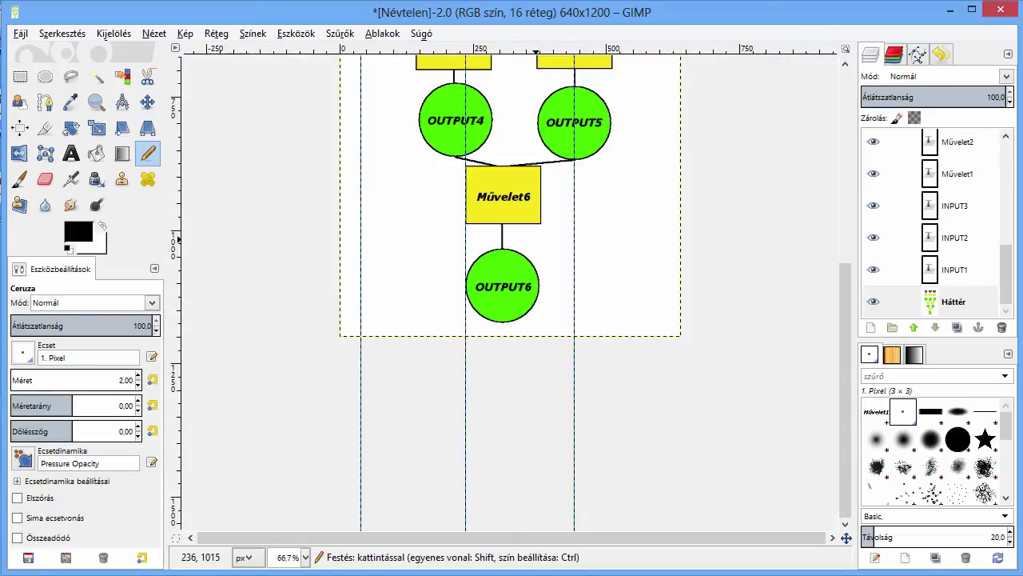
pyautogui.keyDown('ctrl'); pyautogui.scroll(-1, 462, 238); pyautogui.keyUp('ctrl')
pyautogui.scroll(3, 536, 160)
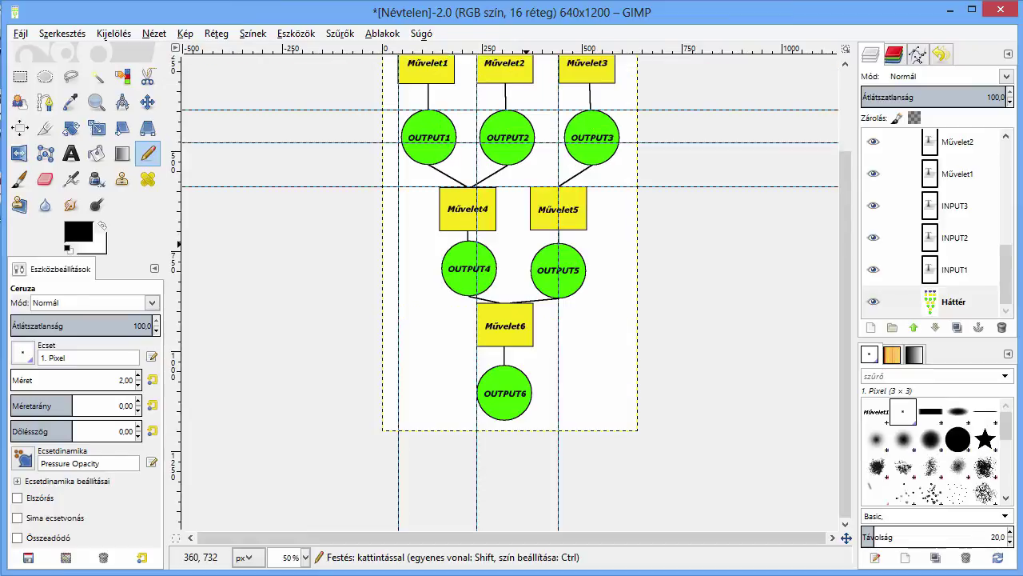
pyautogui.scroll(3, 536, 160)
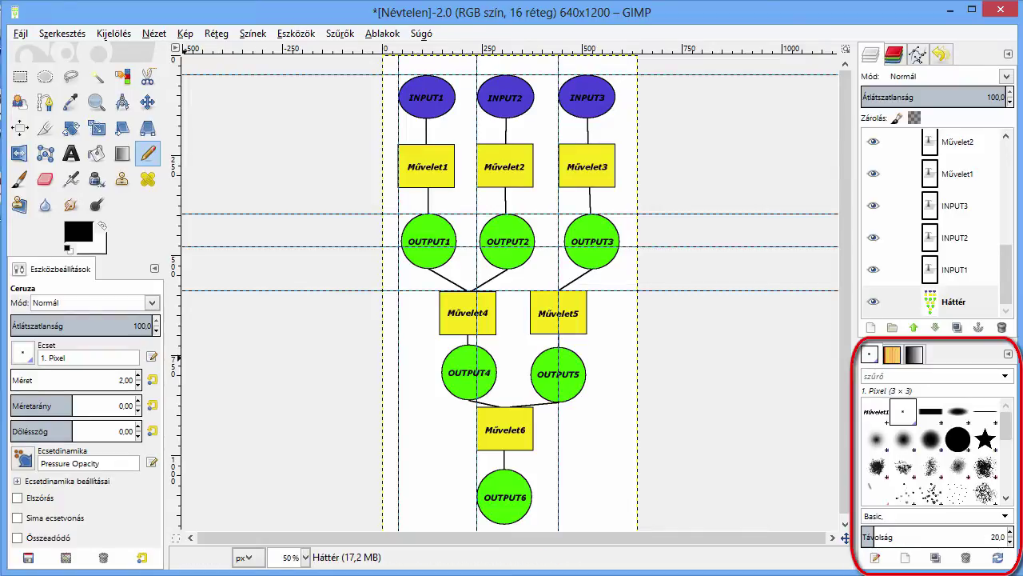
# - Switch to the Paintbrush tool, leaving the 1-pixel brush unchanged
pyautogui.click(19, 179)
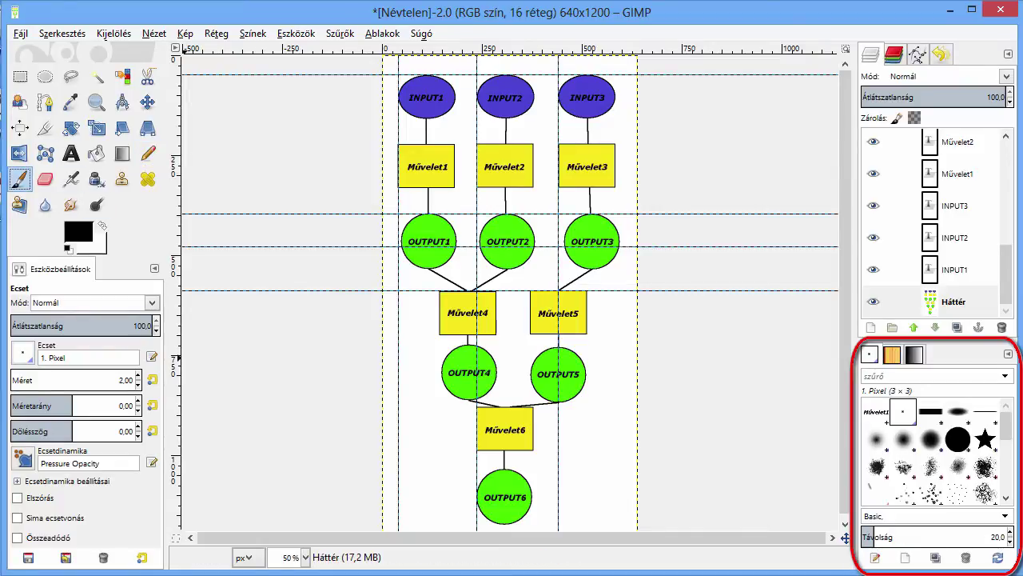
pyautogui.click(23, 352)
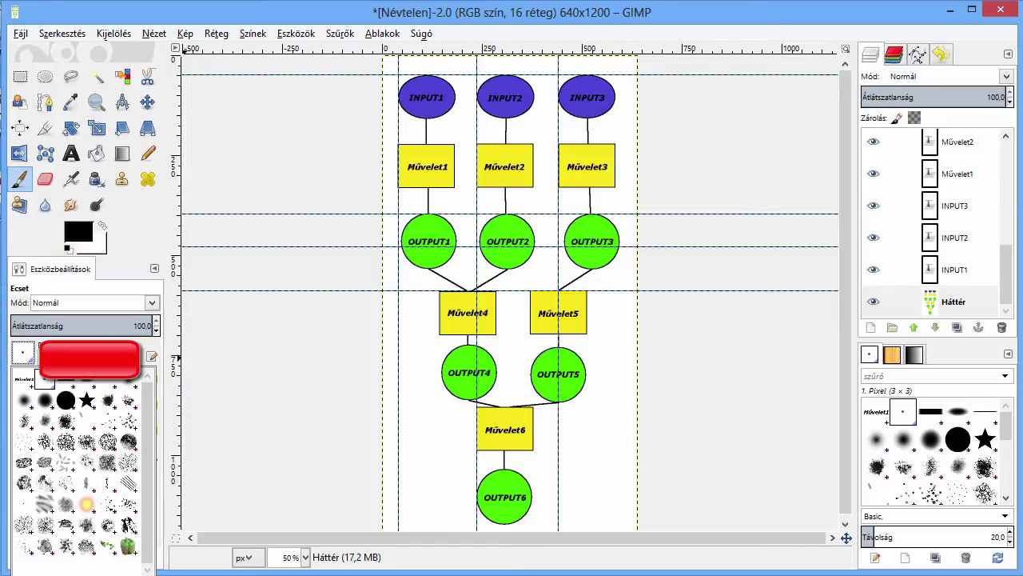
pyautogui.press('Escape')
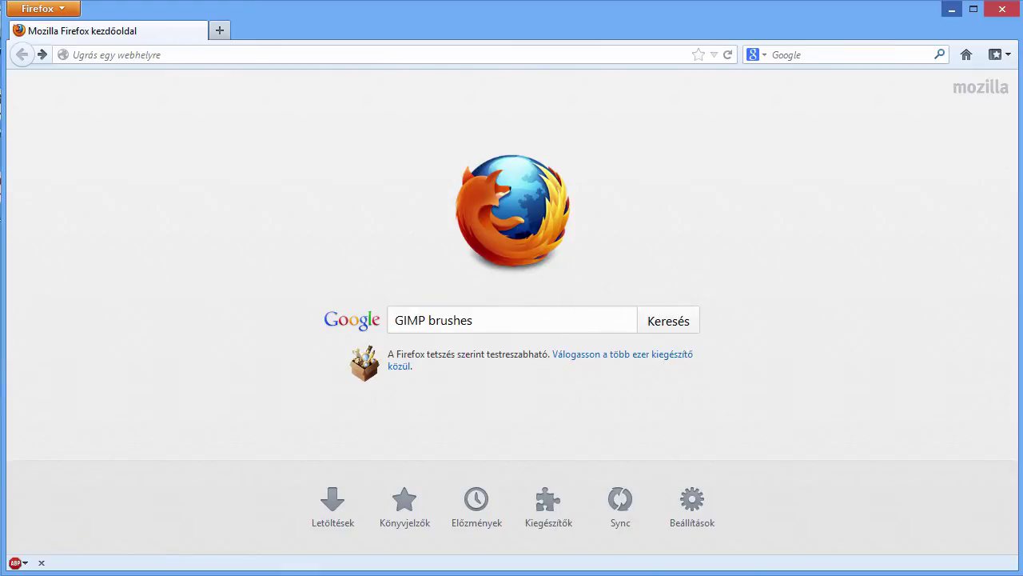
# - Minimise Firefox to bring the GIMP flowchart window back
pyautogui.click(951, 8)
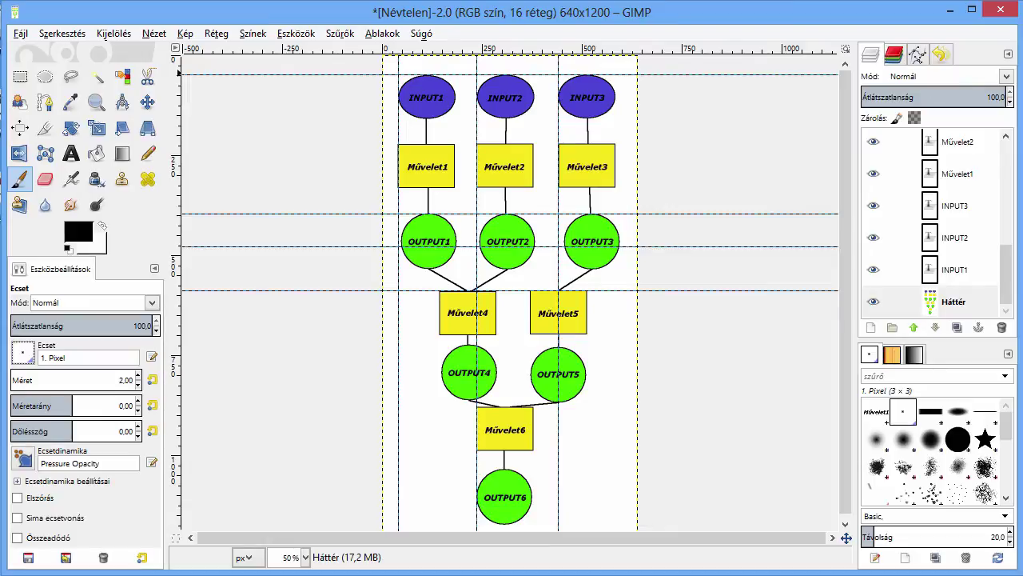
# - Create a new image 50 px wide and 50 px high with Fill with set to Transparency
pyautogui.click(20, 33)
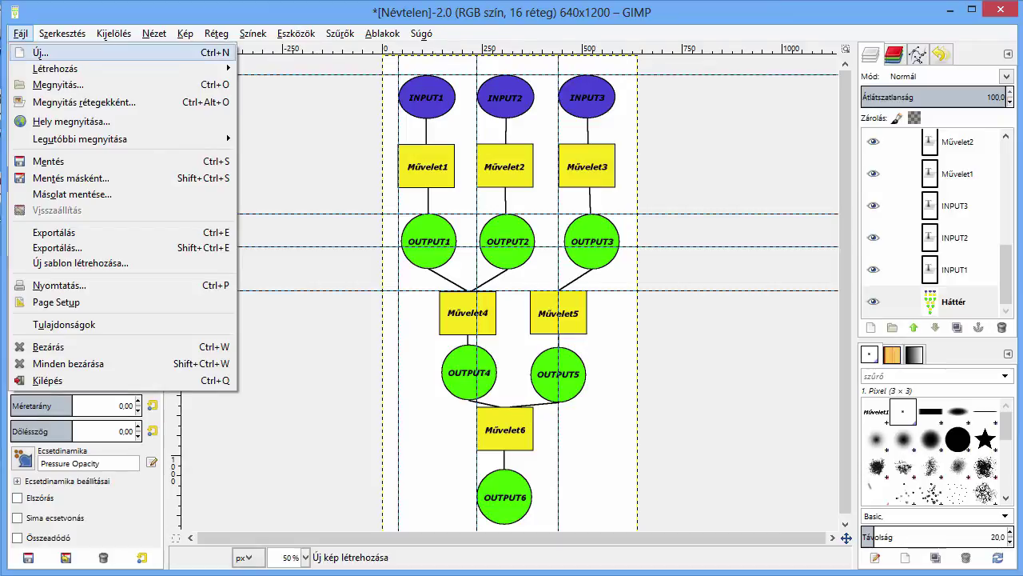
pyautogui.click(40, 52)
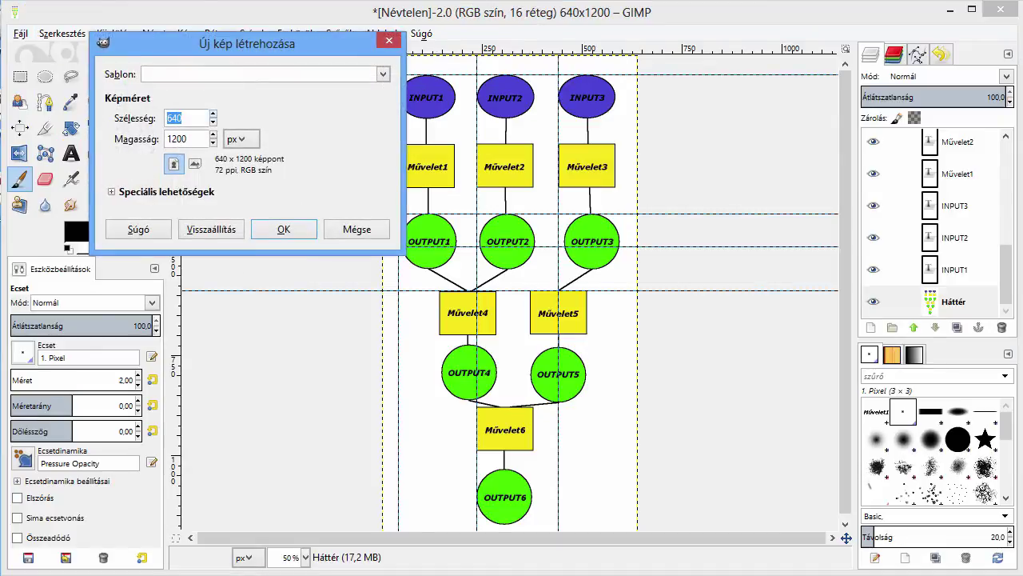
pyautogui.write('50')
pyautogui.press('Tab')
pyautogui.write('50')
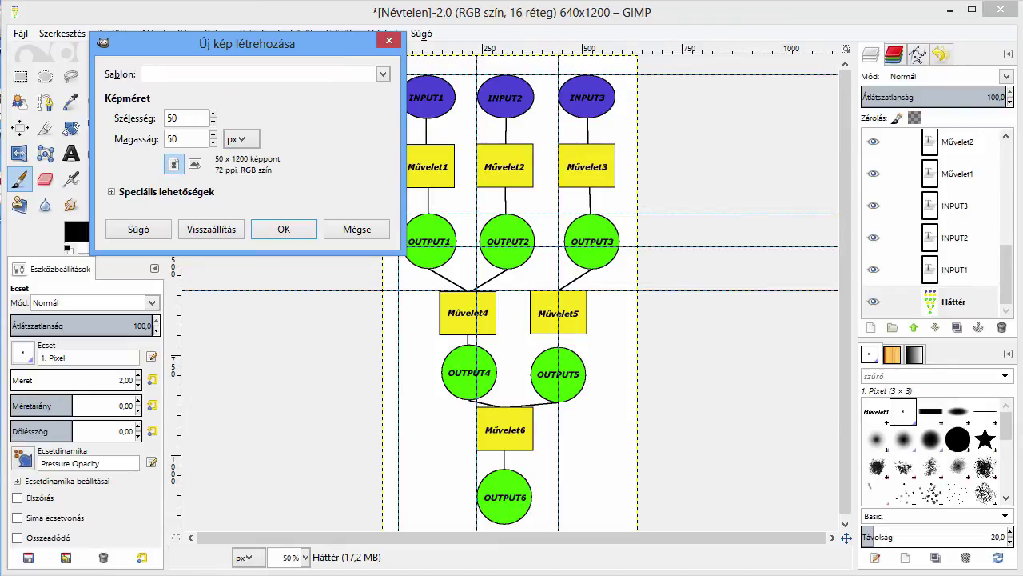
pyautogui.click(112, 191)
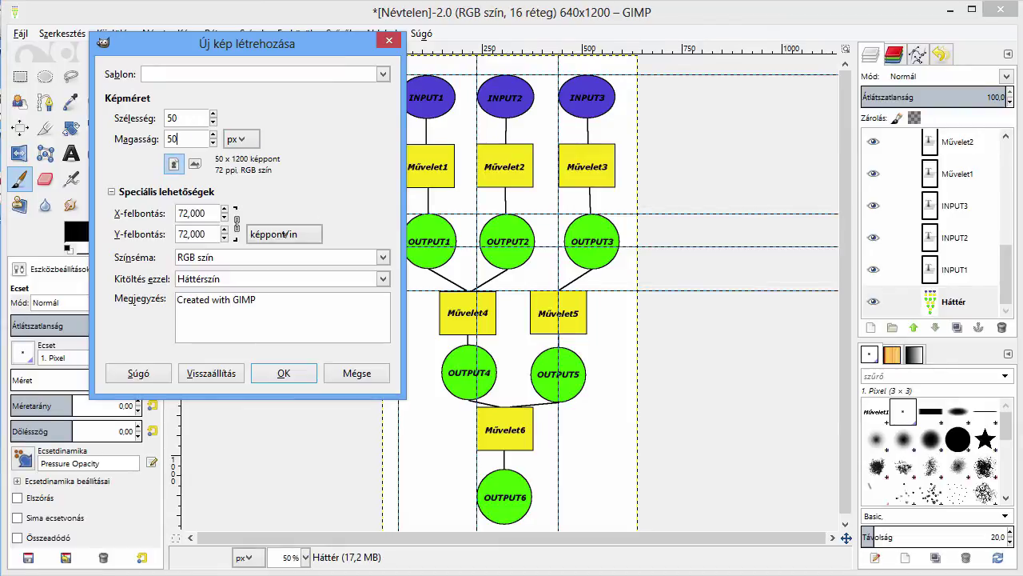
pyautogui.click(280, 278)
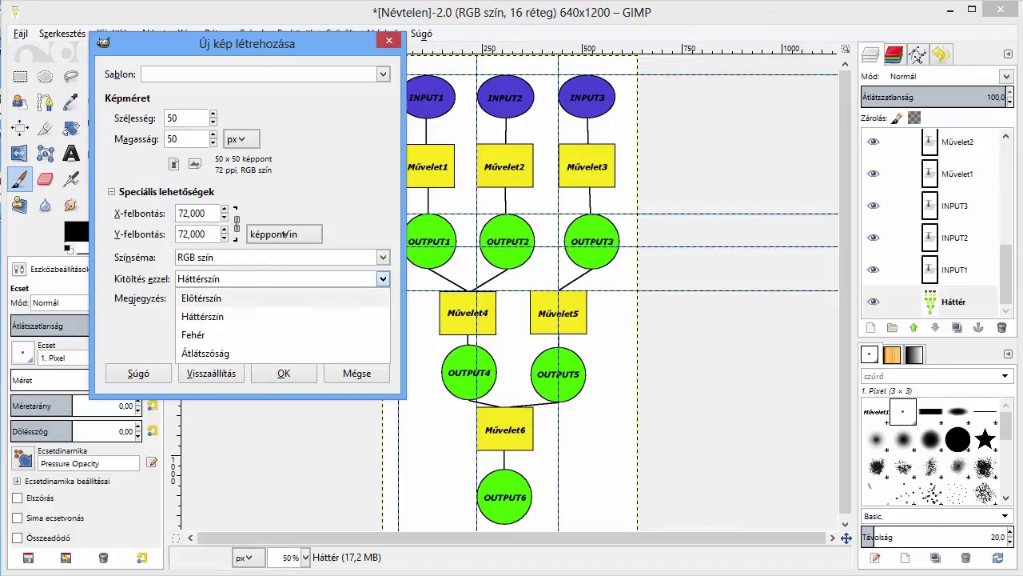
pyautogui.click(207, 351)
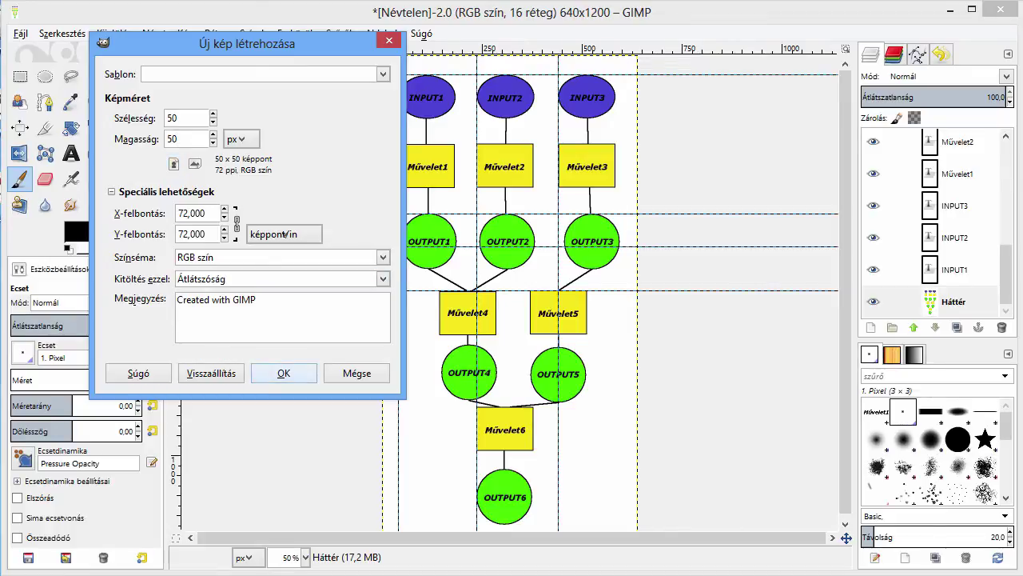
pyautogui.click(284, 372)
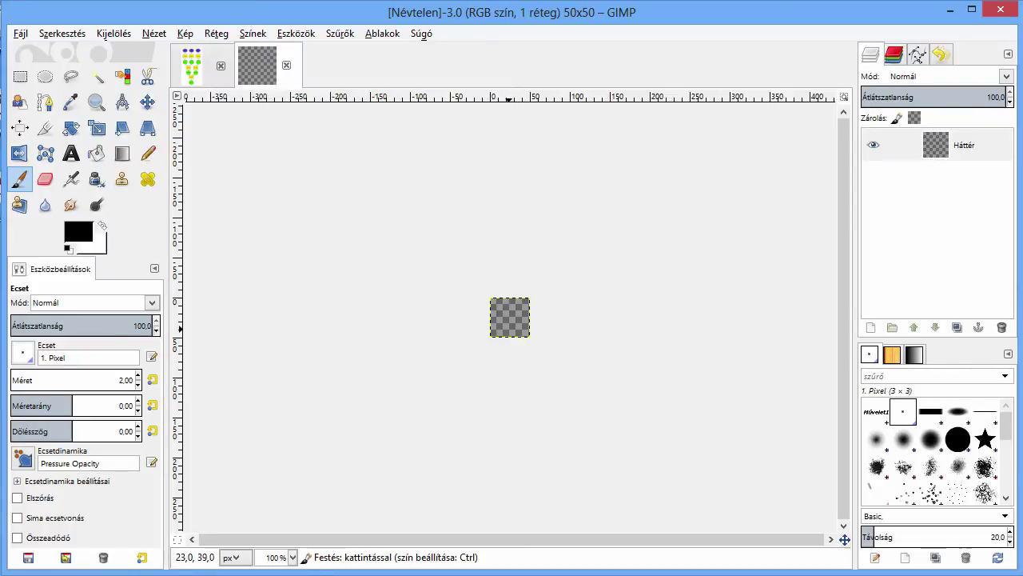
# - Zoom in, draw a black downward arrowhead with the Pencil, and bring up the Export Image dialog
pyautogui.press('+')
pyautogui.press('+')
pyautogui.press('+')
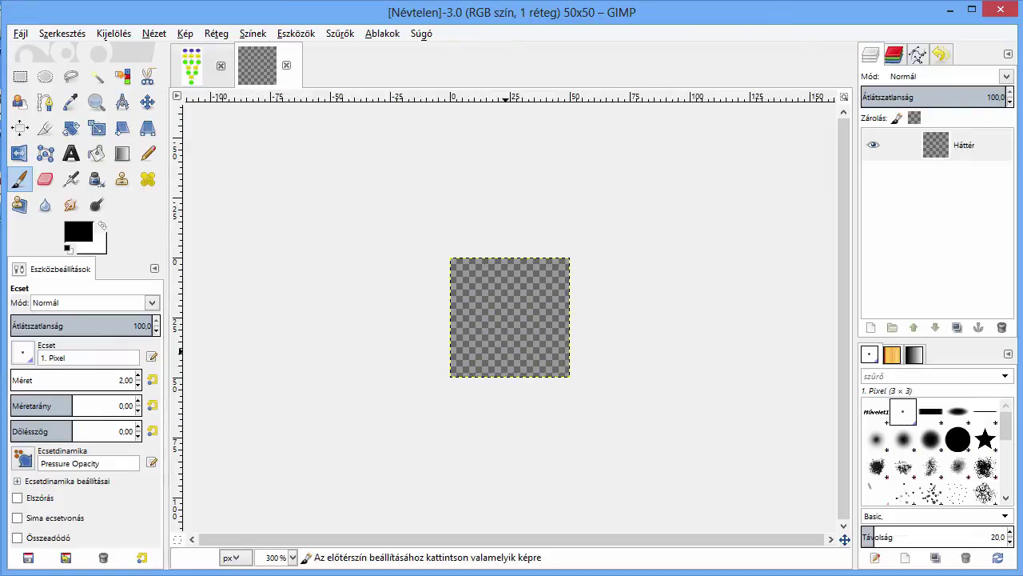
pyautogui.press('+')
pyautogui.press('+')
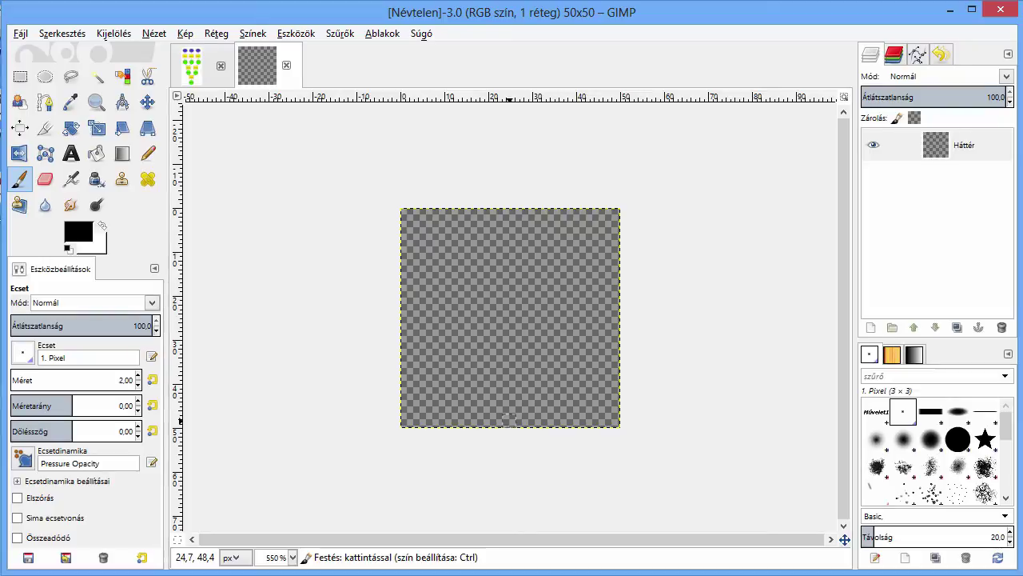
pyautogui.click(148, 152)
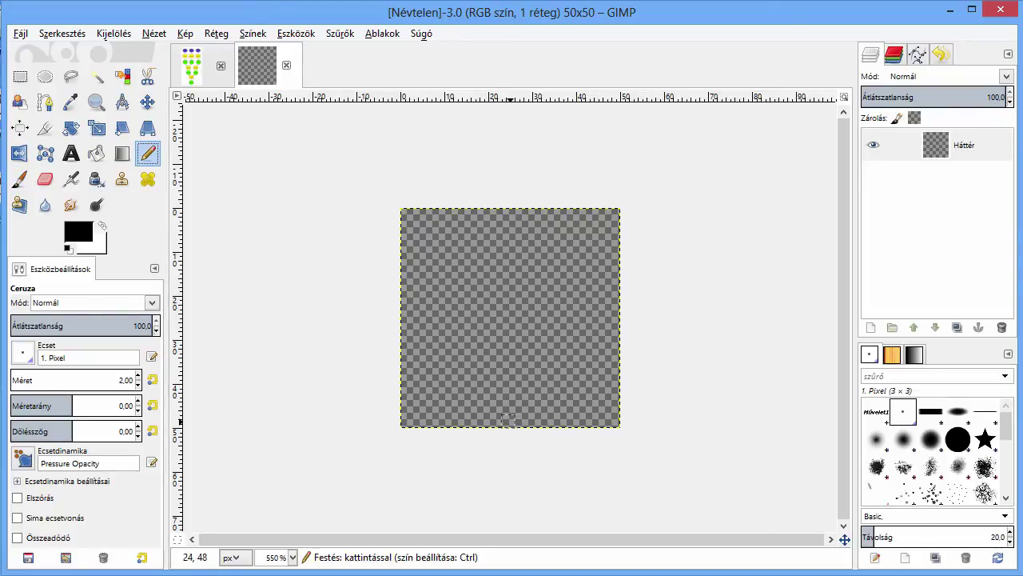
pyautogui.click(507, 420)
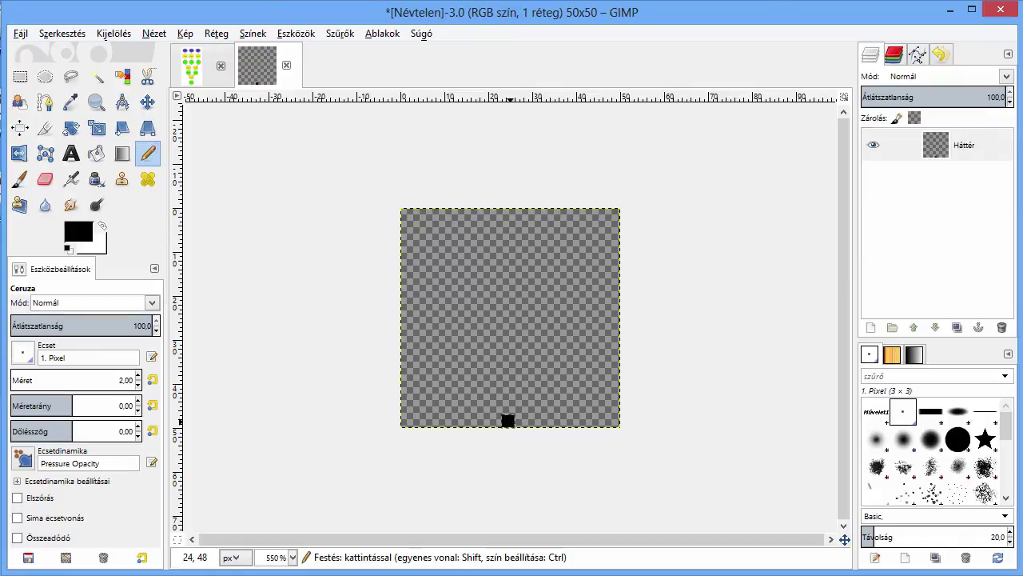
pyautogui.moveTo(507, 407); pyautogui.dragTo(506, 380)
pyautogui.click(507, 380)
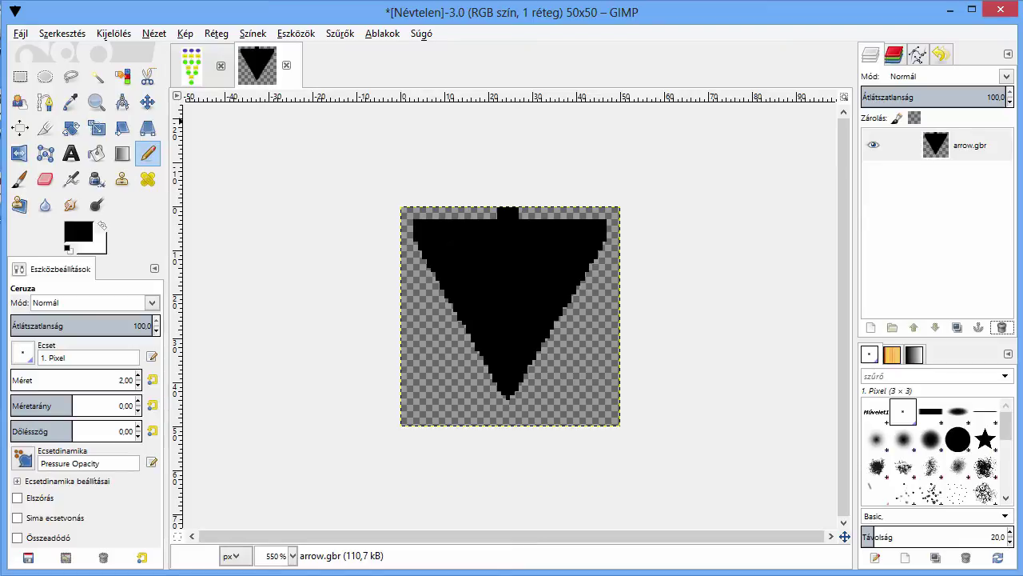
pyautogui.hotkey('alt', 'f')
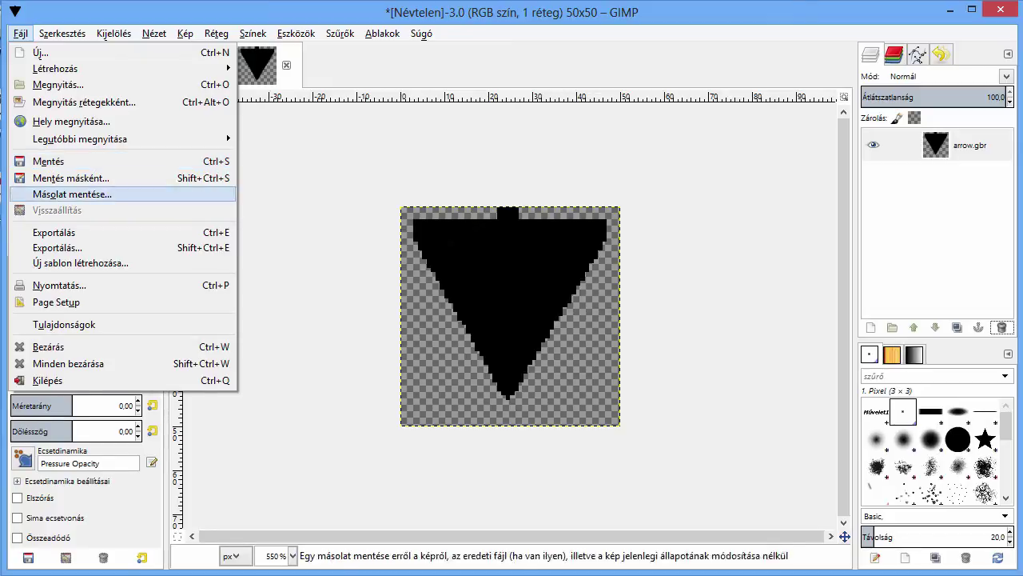
pyautogui.click(120, 232)
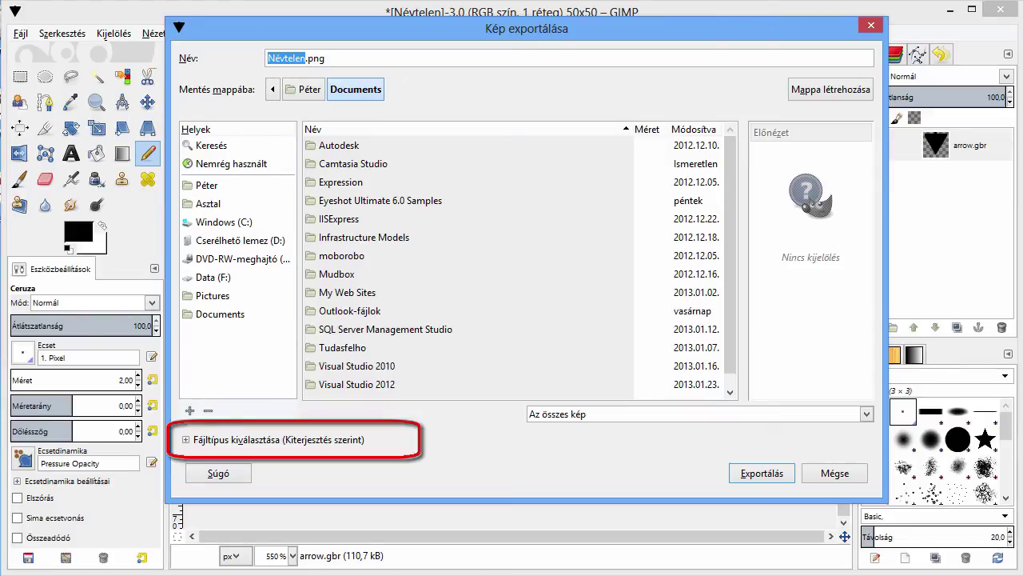
# - Export the arrowhead as a GIMP brush (gbr) file, Névtelen.gbr, in Documents
pyautogui.click(186, 439)
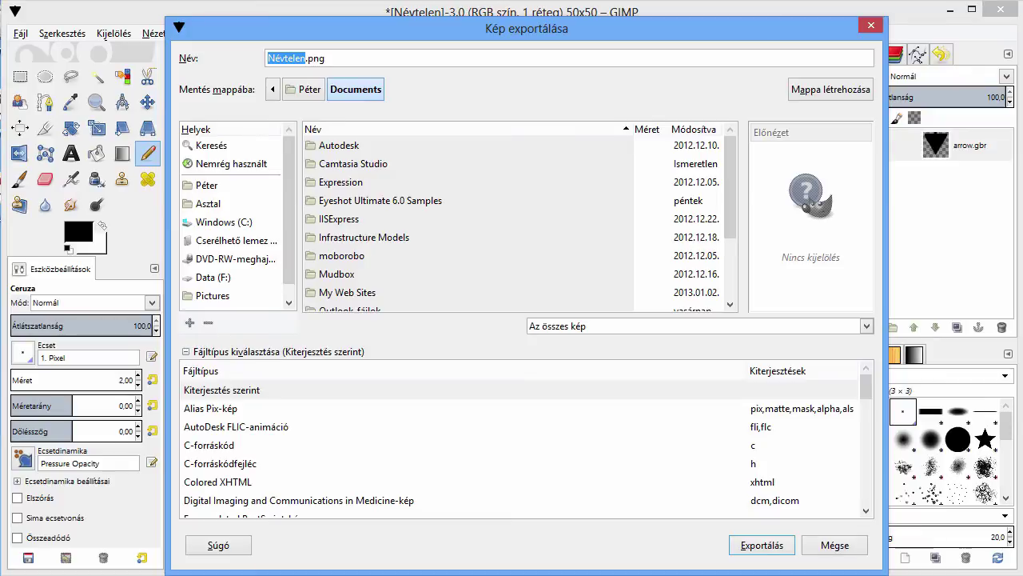
pyautogui.scroll(-2, 520, 448)
pyautogui.scroll(-1, 520, 448)
pyautogui.scroll(-2, 520, 448)
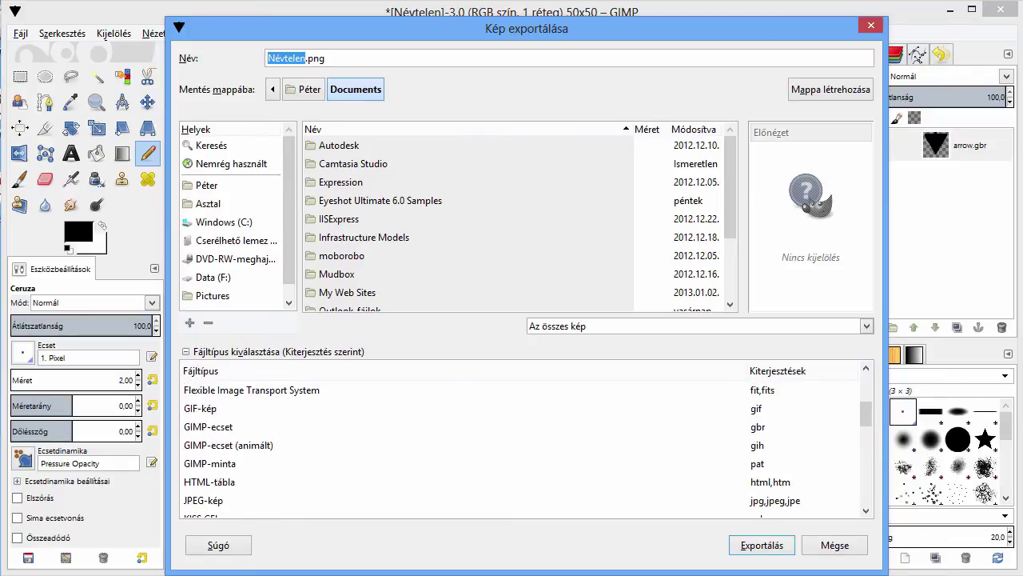
pyautogui.scroll(-1, 520, 448)
pyautogui.scroll(-2, 520, 448)
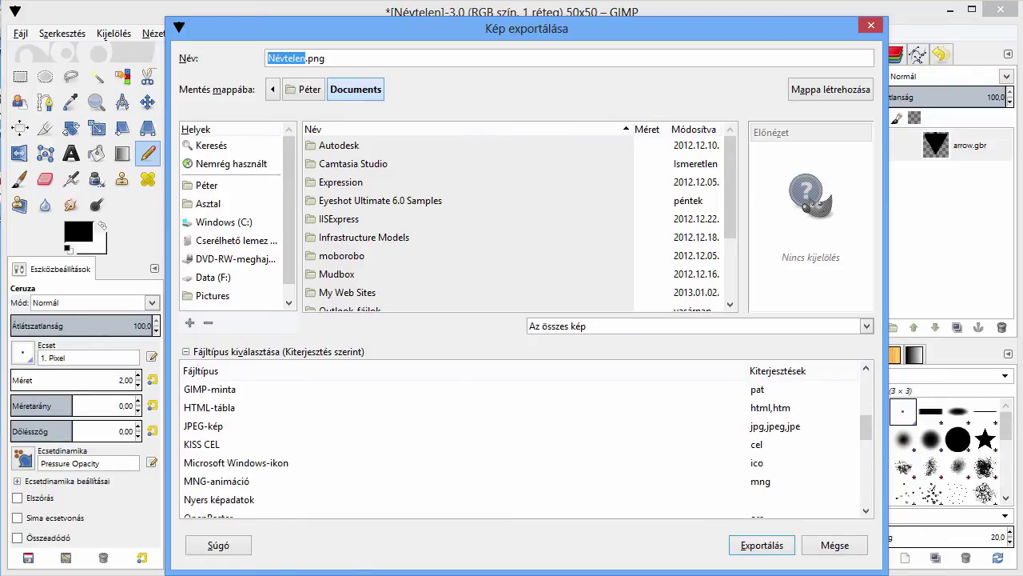
pyautogui.scroll(-2, 519, 447)
pyautogui.scroll(-2, 519, 447)
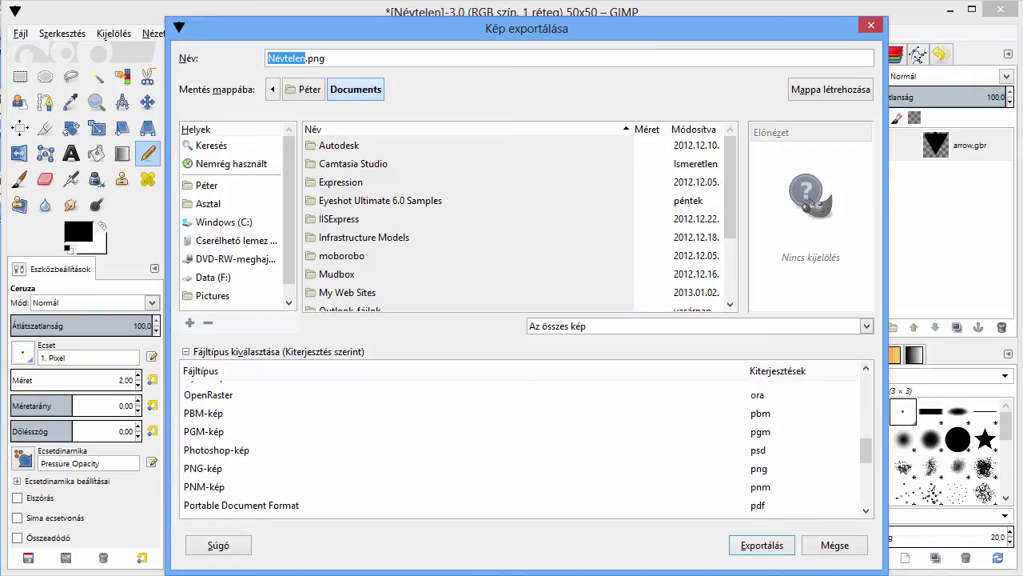
pyautogui.scroll(-1, 520, 448)
pyautogui.scroll(-2, 520, 448)
pyautogui.scroll(-1, 520, 448)
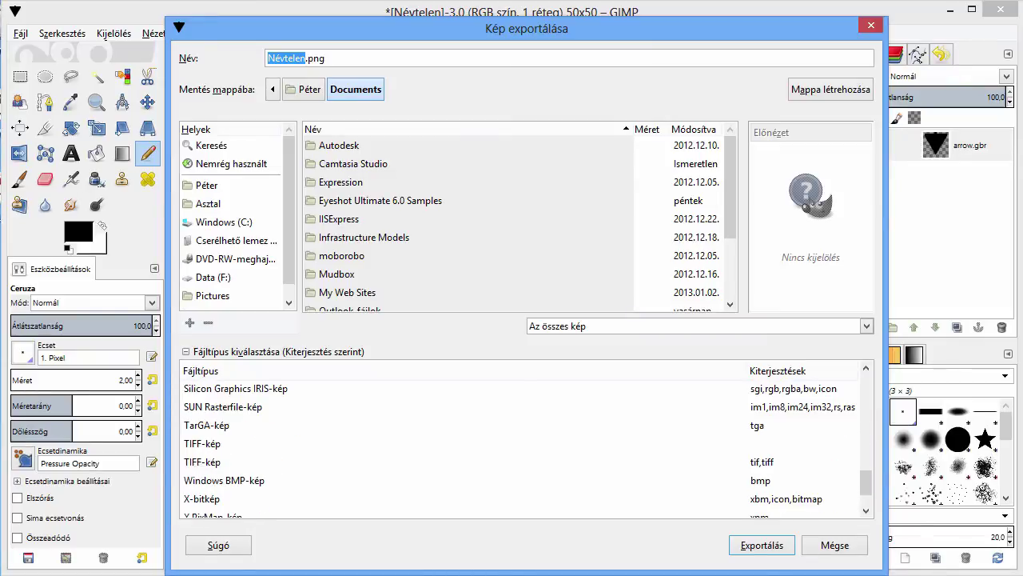
pyautogui.scroll(-2, 519, 447)
pyautogui.scroll(1, 520, 447)
pyautogui.scroll(2, 520, 447)
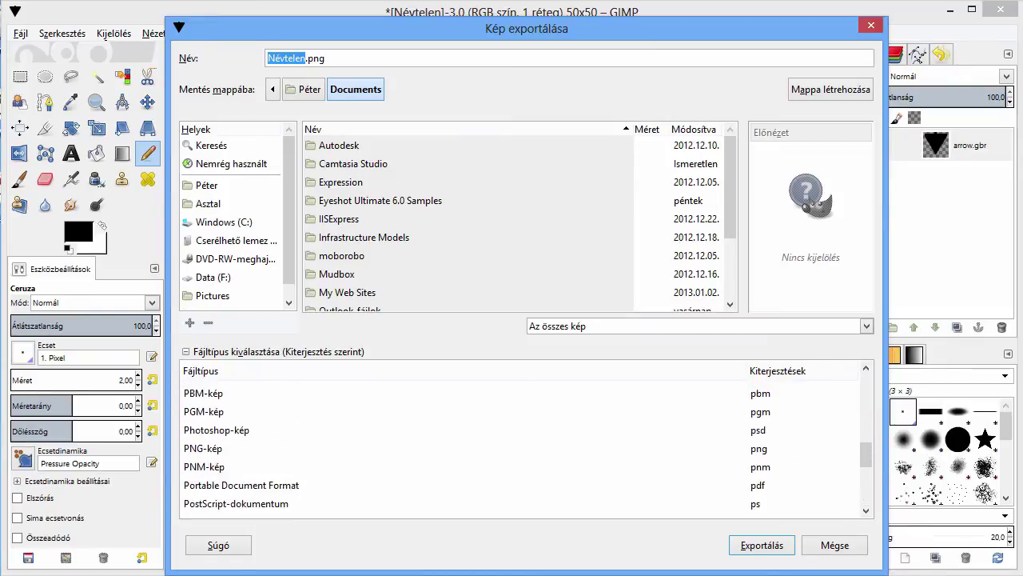
pyautogui.scroll(1, 519, 448)
pyautogui.scroll(1, 519, 448)
pyautogui.scroll(1, 519, 448)
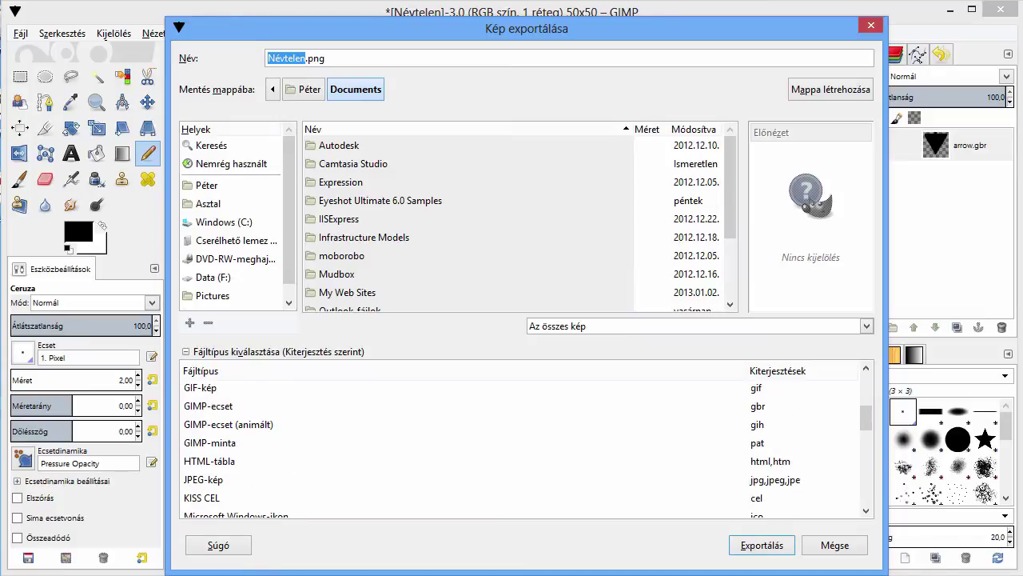
pyautogui.click(209, 405)
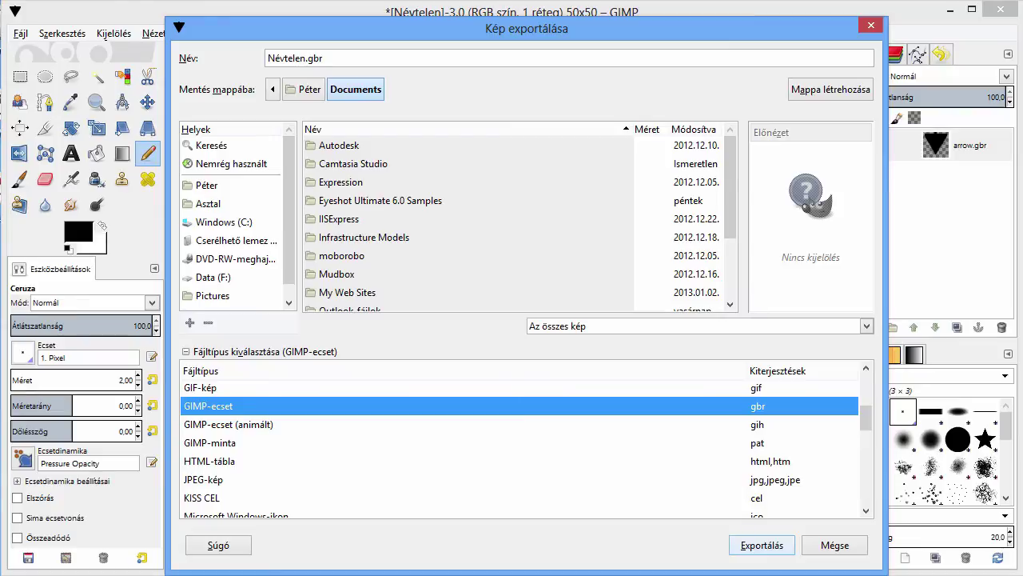
pyautogui.click(762, 545)
pyautogui.click(20, 33)
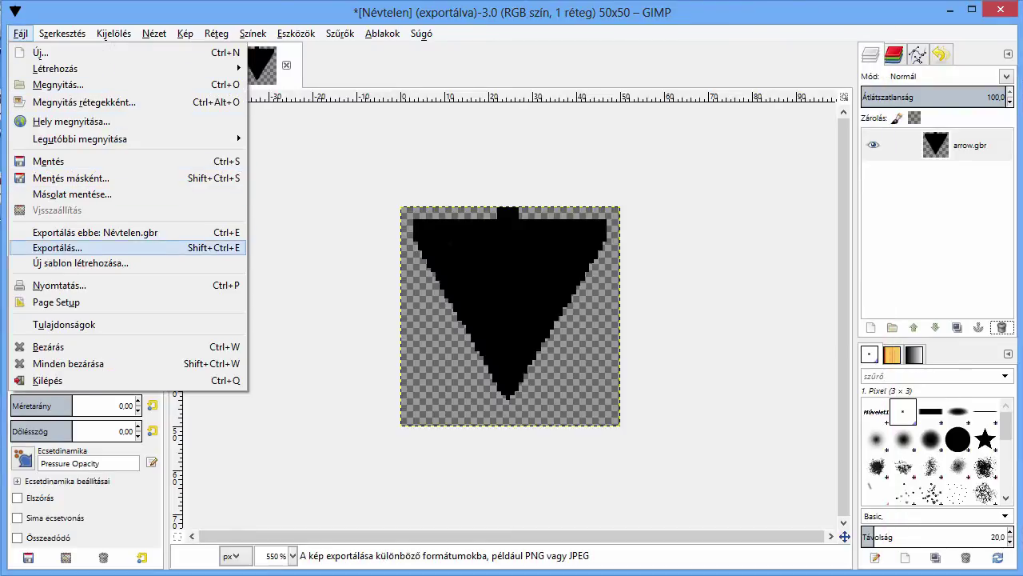
# - In the export window, navigate to C:\Program Files\GIMP 2\share\gimp\2.0\brushes
pyautogui.click(56, 248)
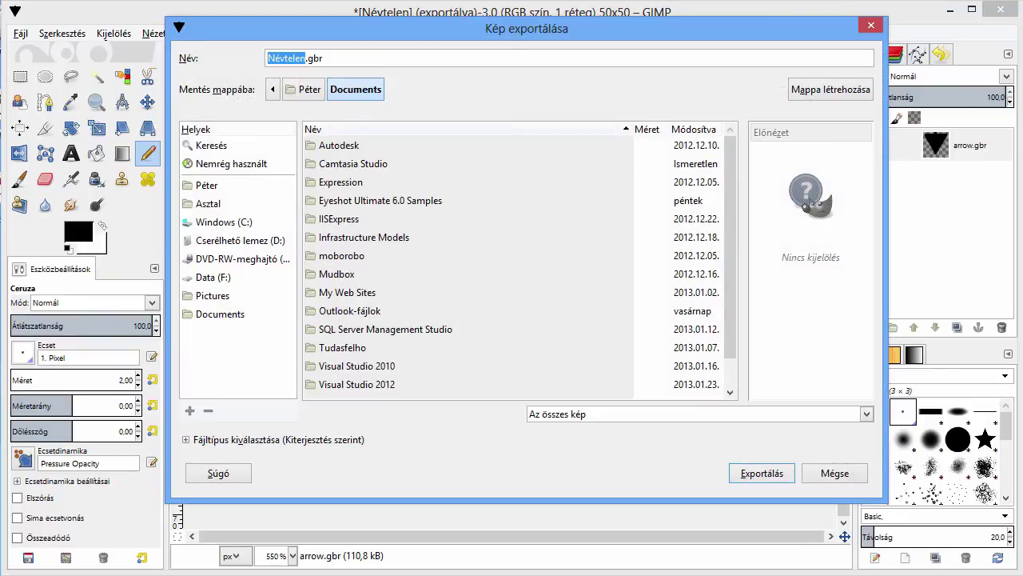
pyautogui.click(224, 221)
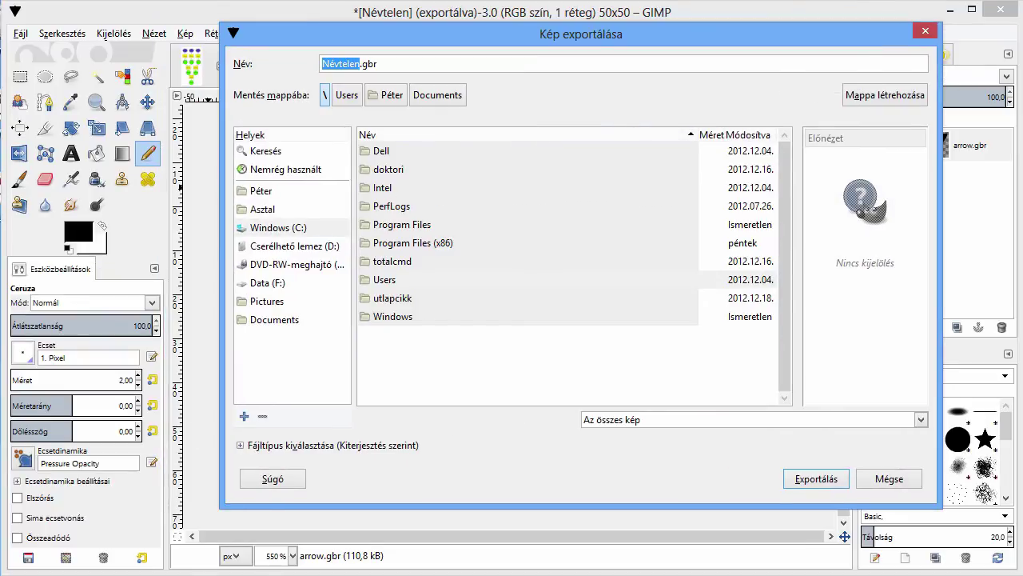
pyautogui.click(279, 227)
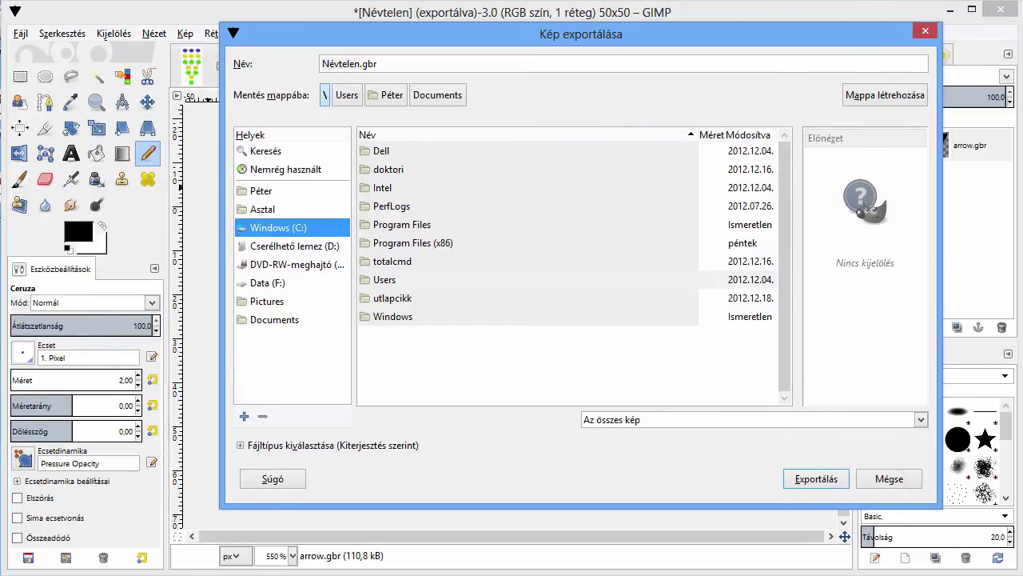
pyautogui.doubleClick(403, 224)
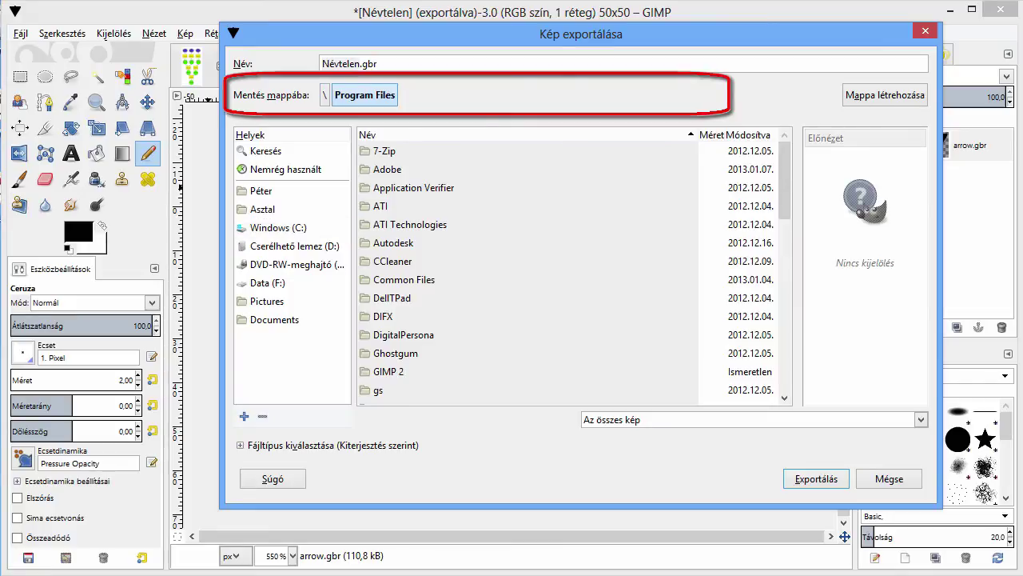
pyautogui.scroll(-1, 568, 271)
pyautogui.doubleClick(390, 333)
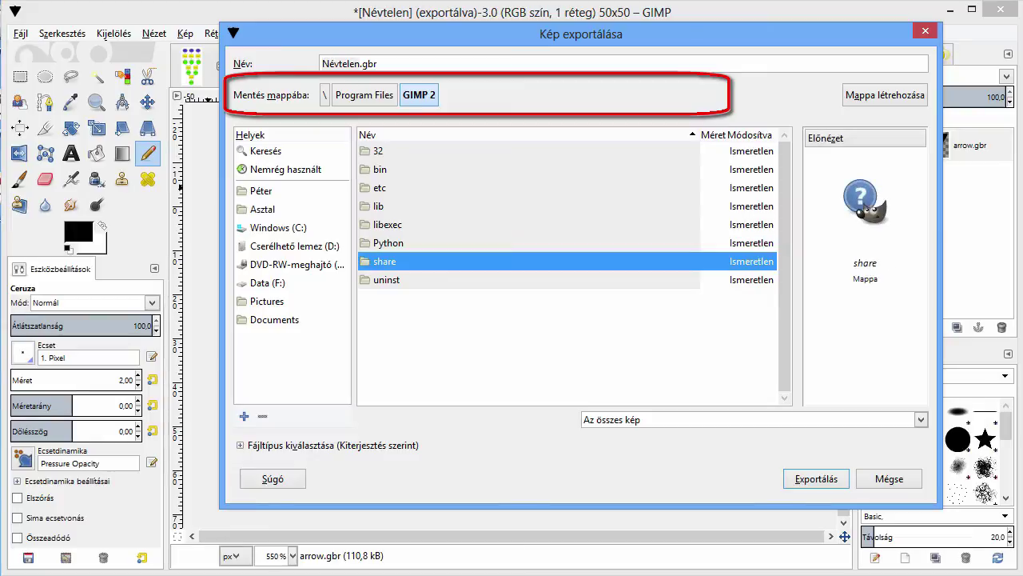
pyautogui.doubleClick(384, 261)
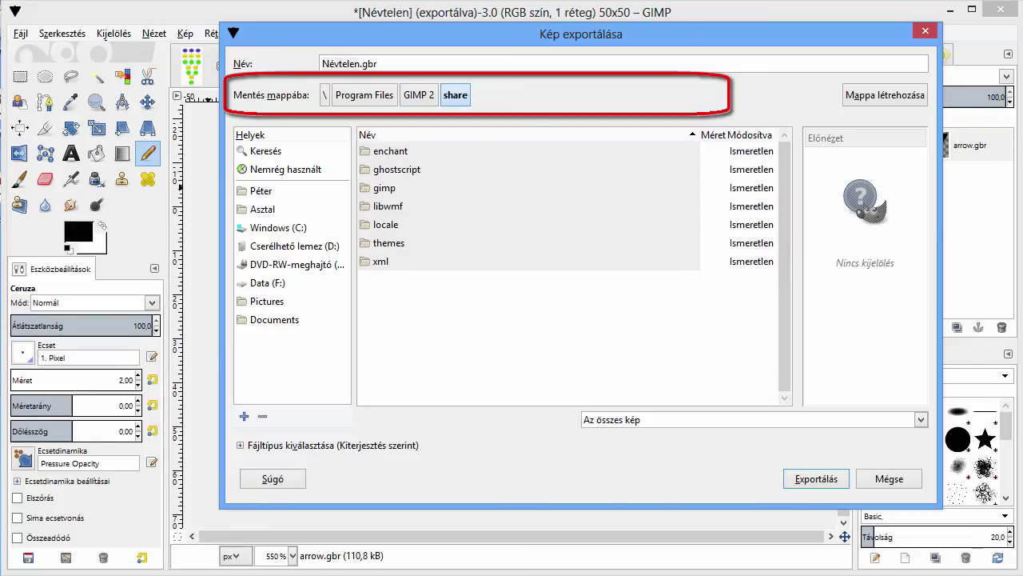
pyautogui.doubleClick(384, 187)
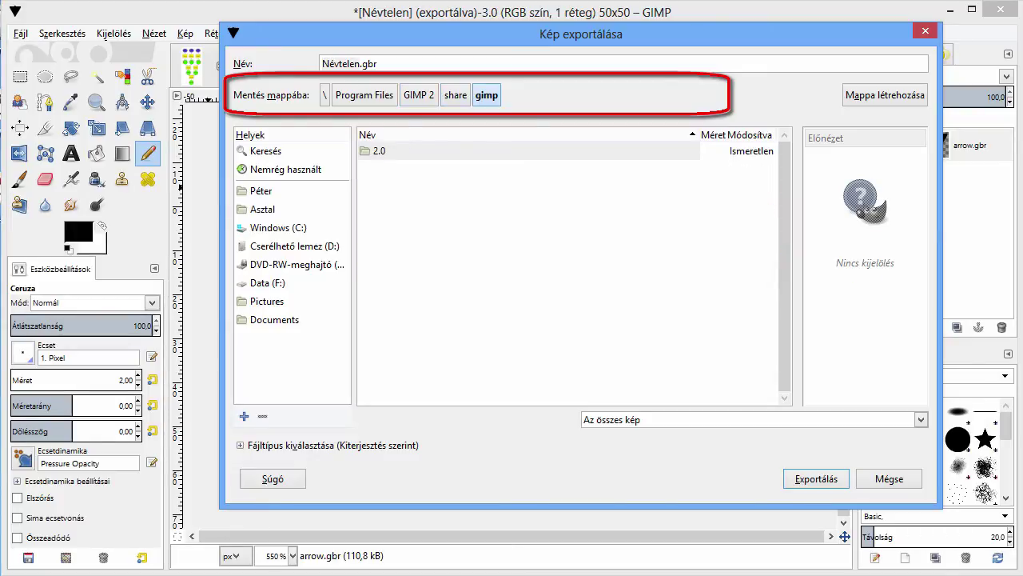
pyautogui.doubleClick(378, 151)
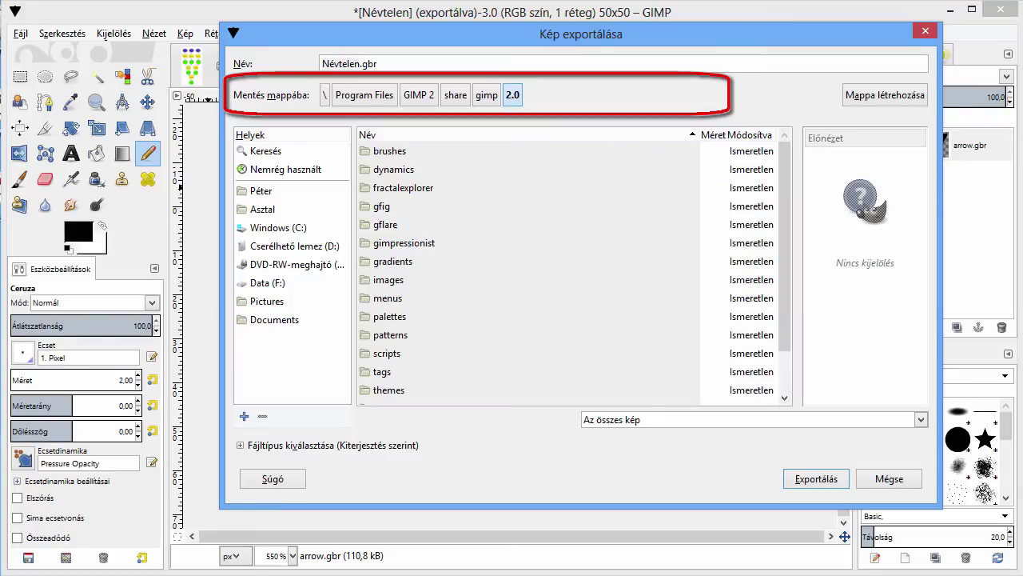
pyautogui.doubleClick(379, 150)
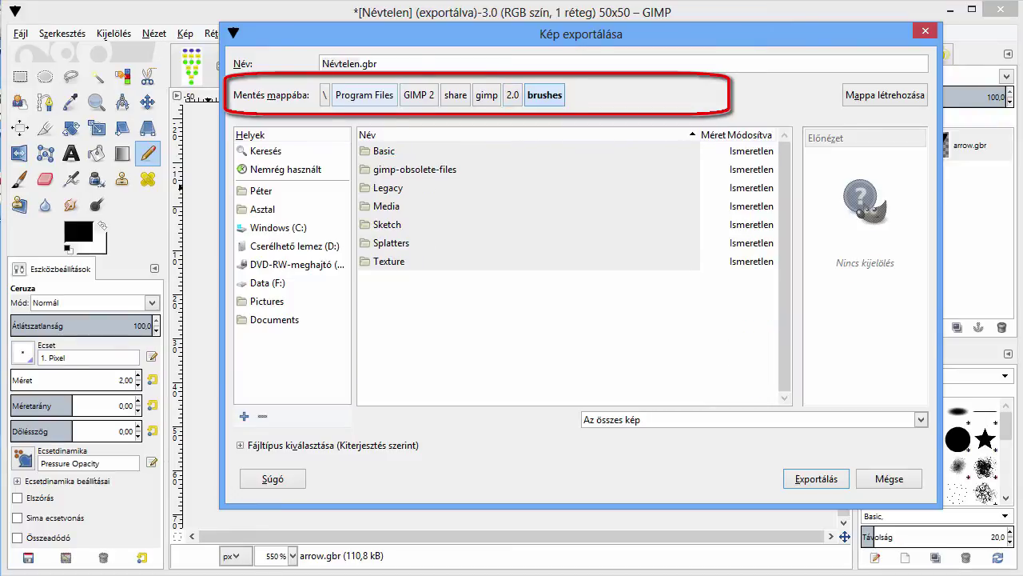
# - Rename the file to arrow.gbr and export it
pyautogui.click(358, 63)
pyautogui.press('BackSpace')
pyautogui.press('BackSpace')
pyautogui.press('BackSpace')
pyautogui.press('BackSpace')
pyautogui.press('BackSpace')
pyautogui.press('BackSpace')
pyautogui.press('BackSpace')
pyautogui.press('BackSpace')
pyautogui.write('arr')
pyautogui.write('ow')
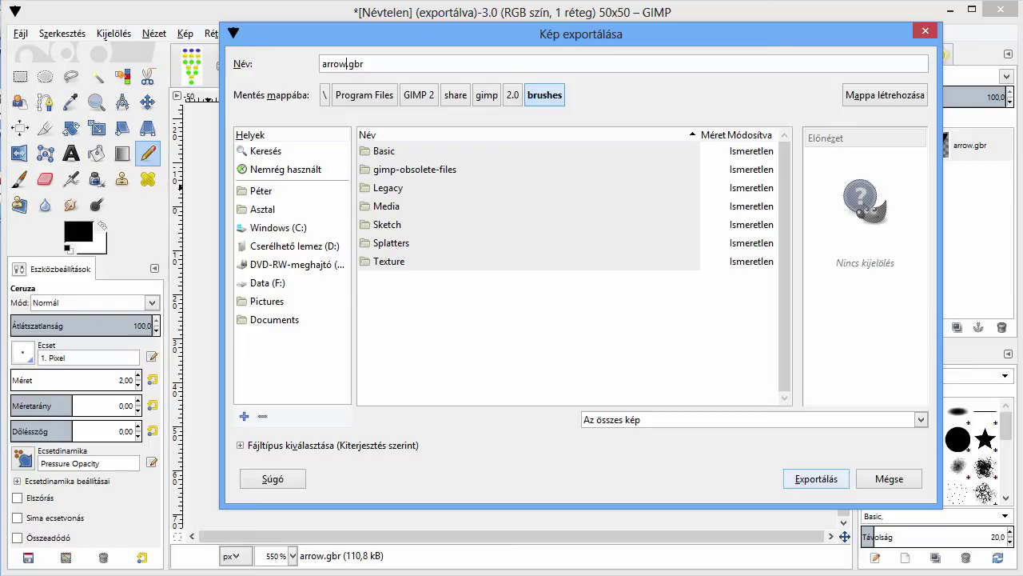
pyautogui.click(816, 478)
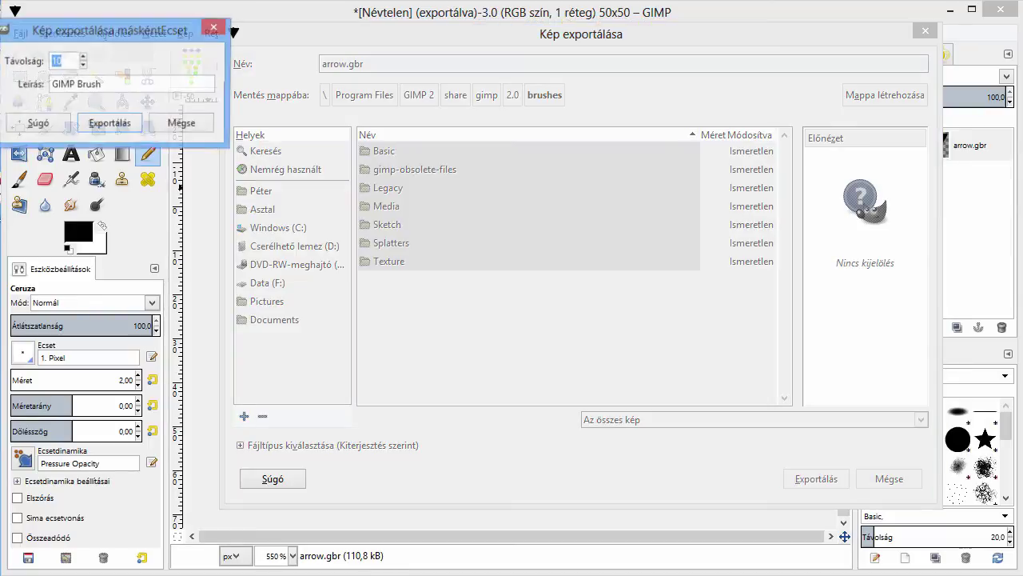
# - Confirm the arrow.gbr export with default spacing and refresh the Brushes panel
pyautogui.click(110, 123)
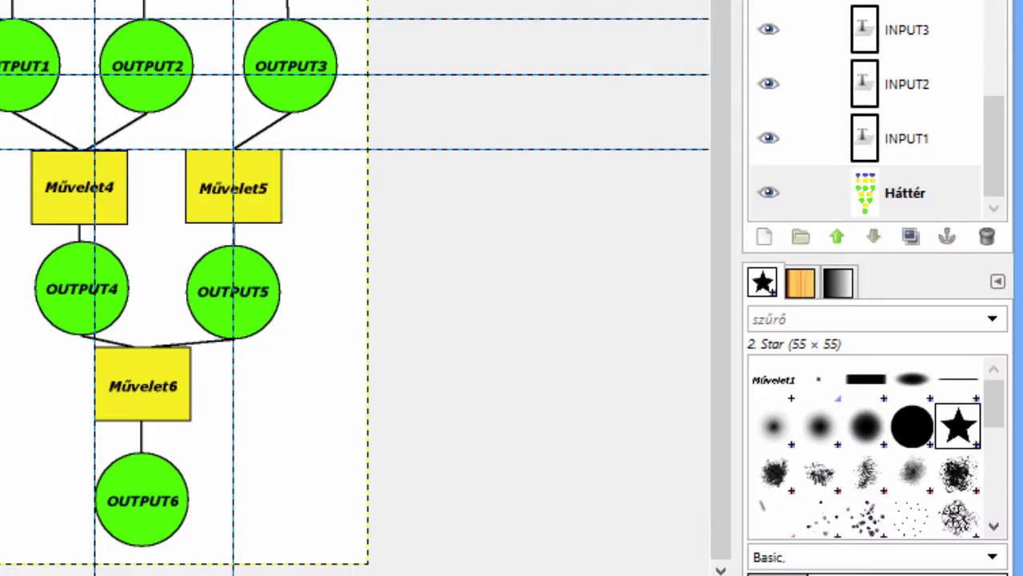
pyautogui.rightClick(952, 424)
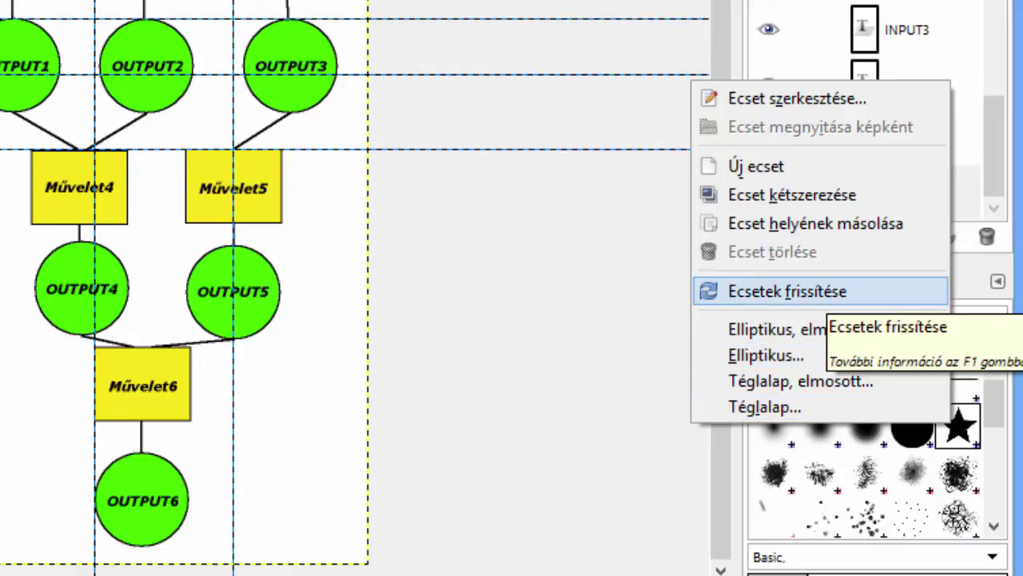
pyautogui.click(800, 291)
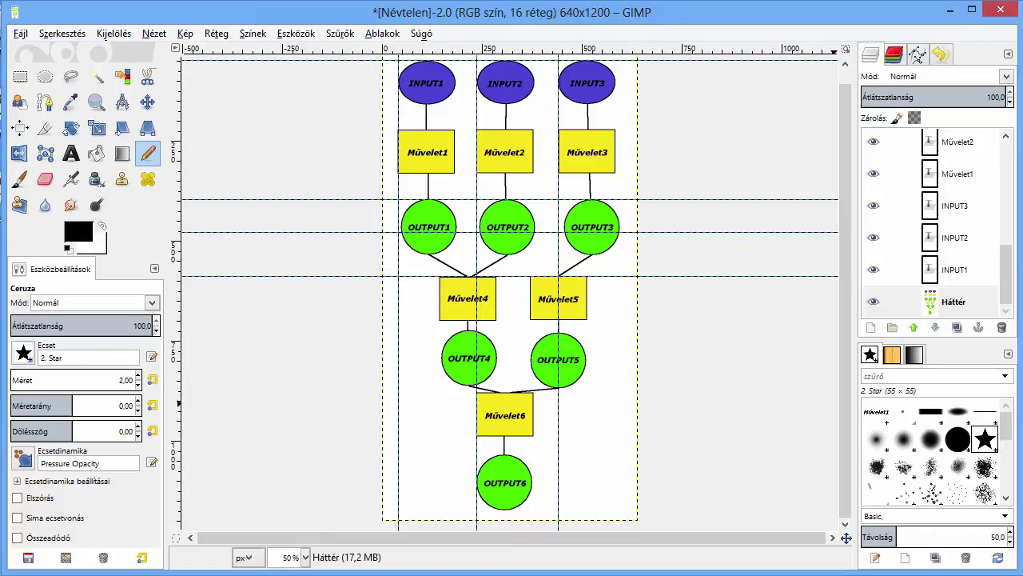
# - Zoom in on the Művelet1 box and set the pencil size to 20
pyautogui.scroll(1, 845, 216)
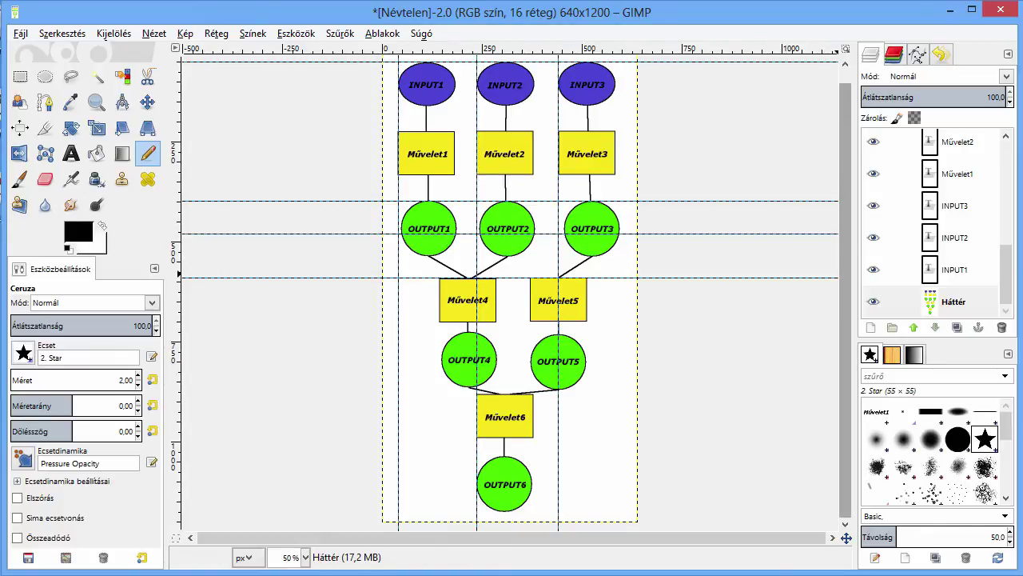
pyautogui.scroll(1, 845, 215)
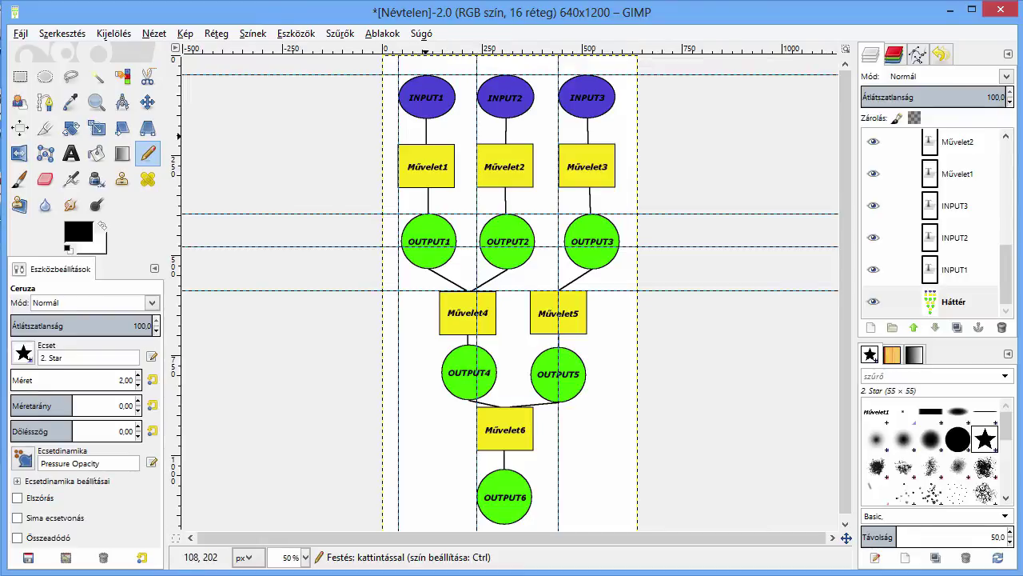
pyautogui.keyDown('ctrl'); pyautogui.scroll(2, 429, 136); pyautogui.keyUp('ctrl')
pyautogui.keyDown('ctrl'); pyautogui.scroll(3, 430, 136); pyautogui.keyUp('ctrl')
pyautogui.keyDown('ctrl'); pyautogui.scroll(2, 318, 165); pyautogui.keyUp('ctrl')
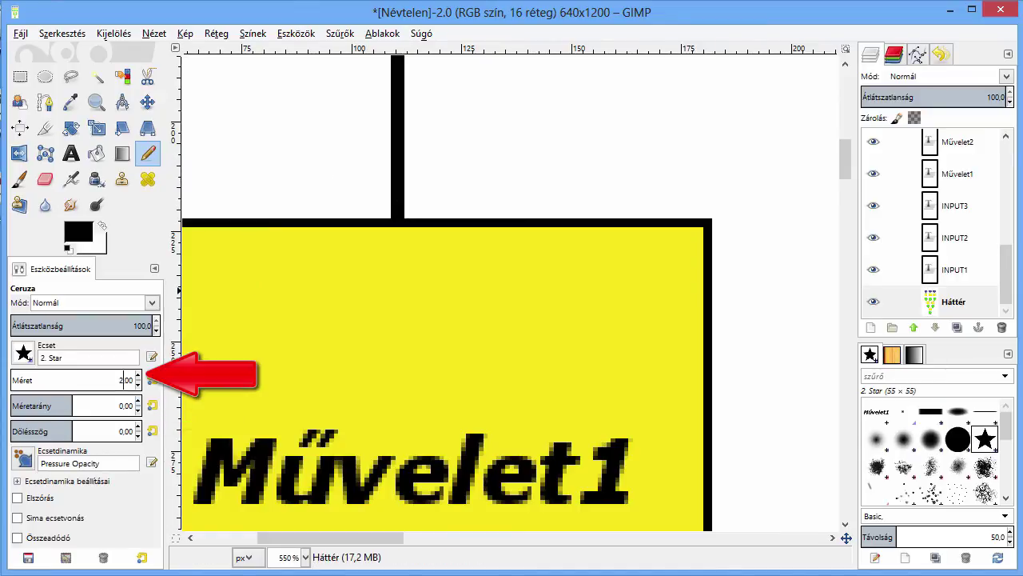
pyautogui.write('0')
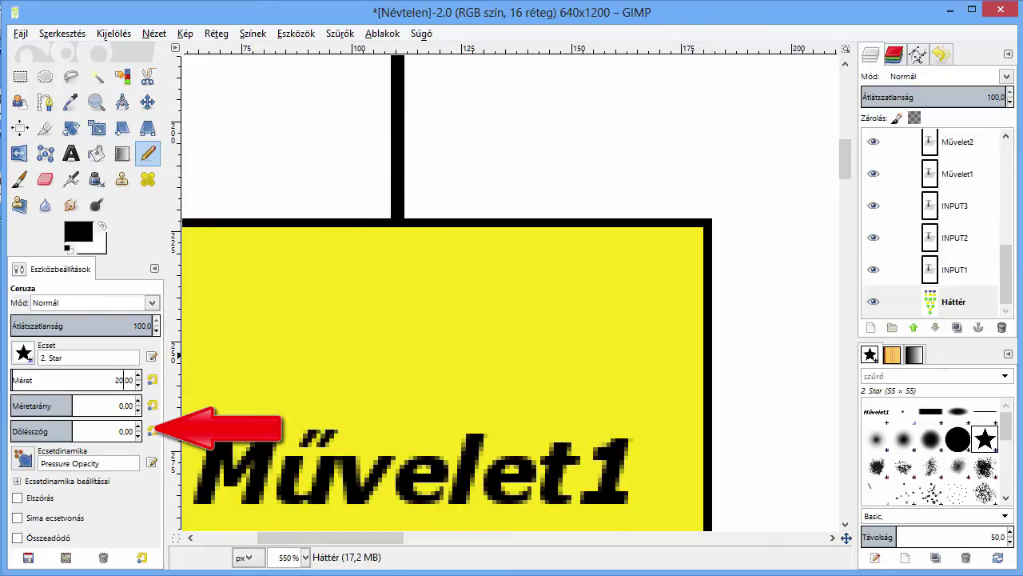
# - Turn the brush angle to 180 and stamp an arrowhead on the connector above Művelet1
pyautogui.click(112, 431)
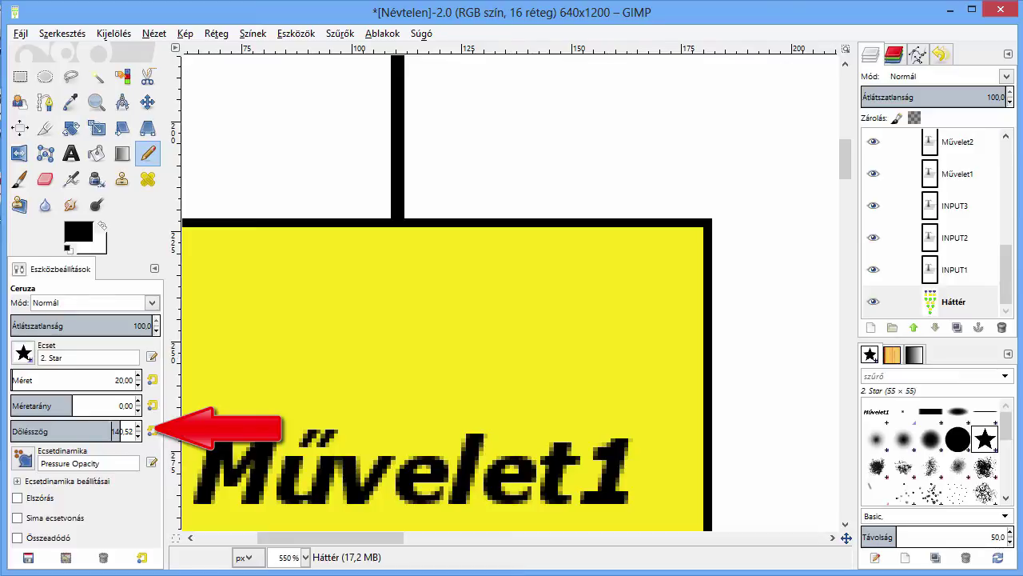
pyautogui.moveTo(111, 431); pyautogui.dragTo(135, 431)
pyautogui.write('80')
pyautogui.press('Return')
pyautogui.click(399, 174)
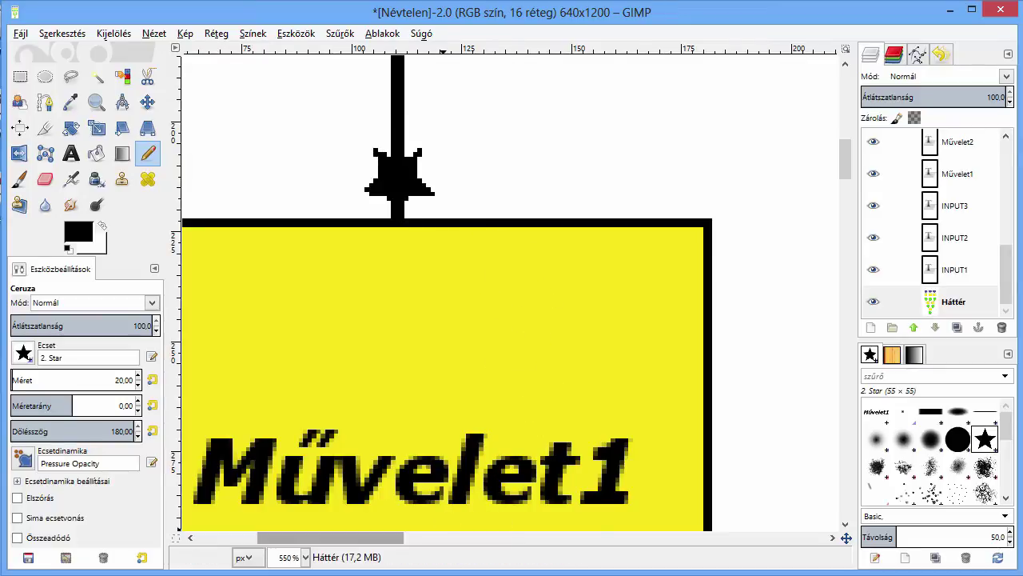
# - Stamp an arrowhead on the connector above Művelet2, redoing a misplaced first stamp
pyautogui.moveTo(331, 537); pyautogui.dragTo(523, 537)
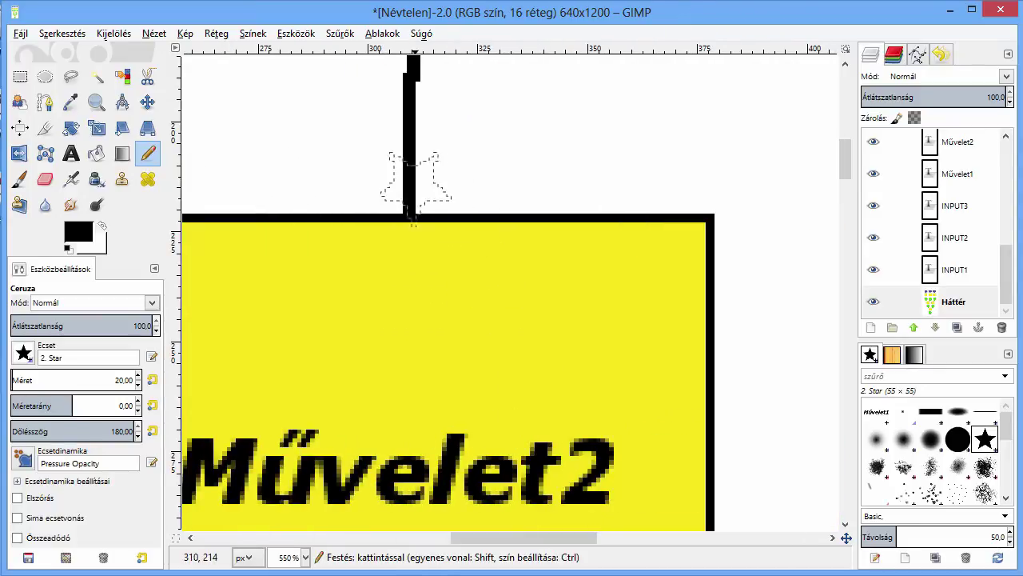
pyautogui.click(408, 180)
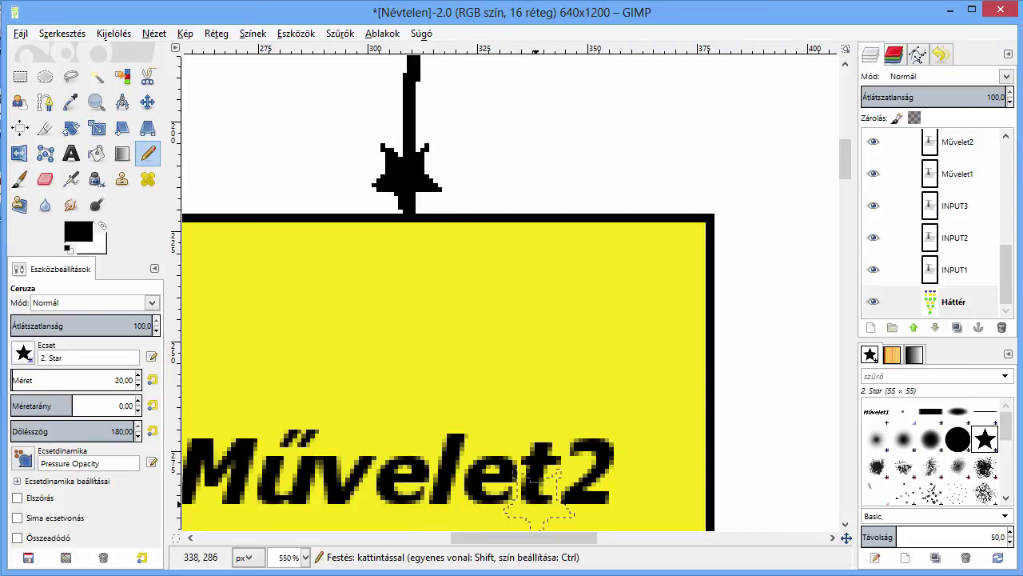
pyautogui.hotkey('ctrl', 'z')
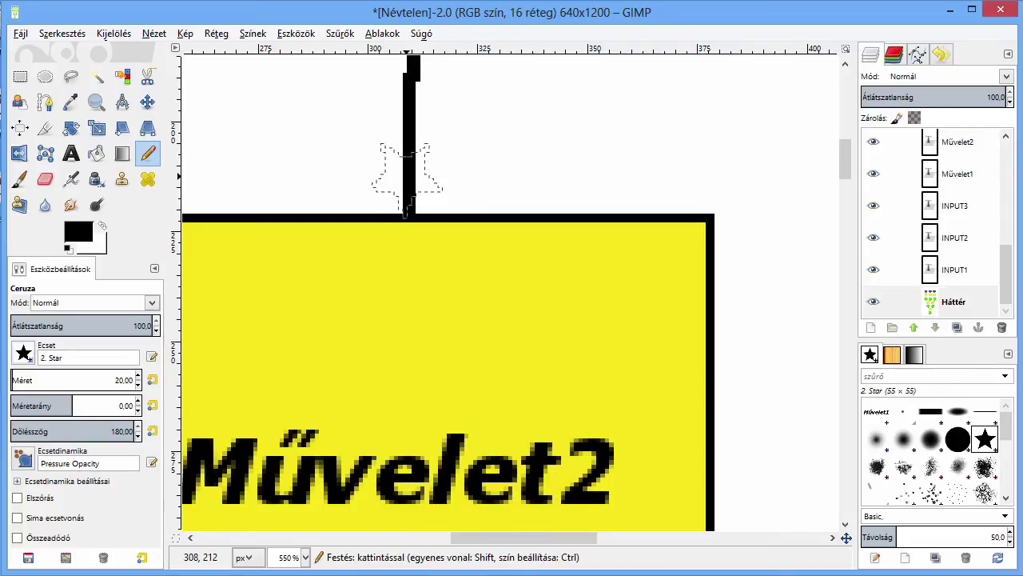
pyautogui.click(411, 171)
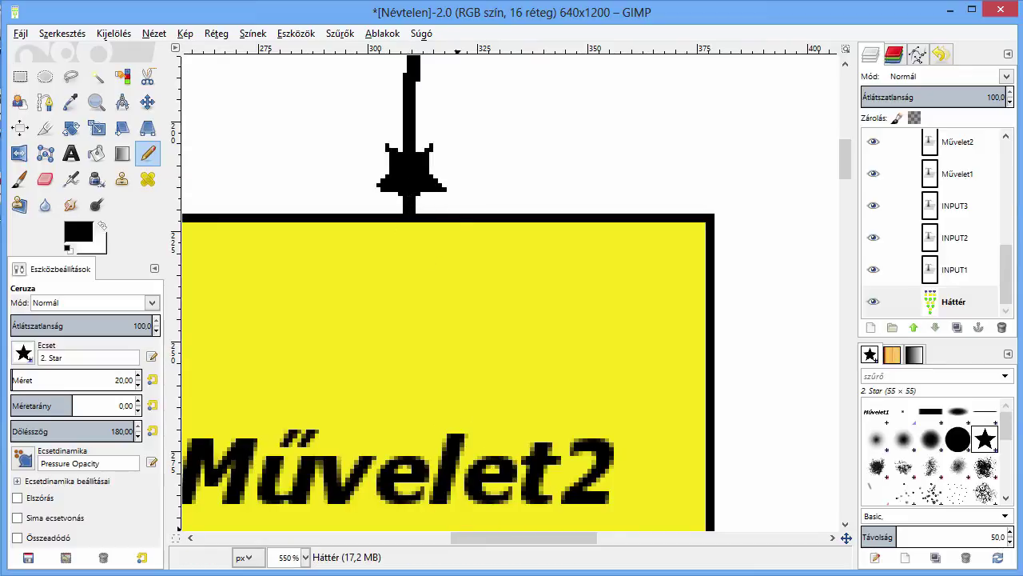
# - Add an arrowhead above Művelet3 and scroll to the diagonal connector entering Művelet5
pyautogui.moveTo(523, 537); pyautogui.dragTo(692, 537)
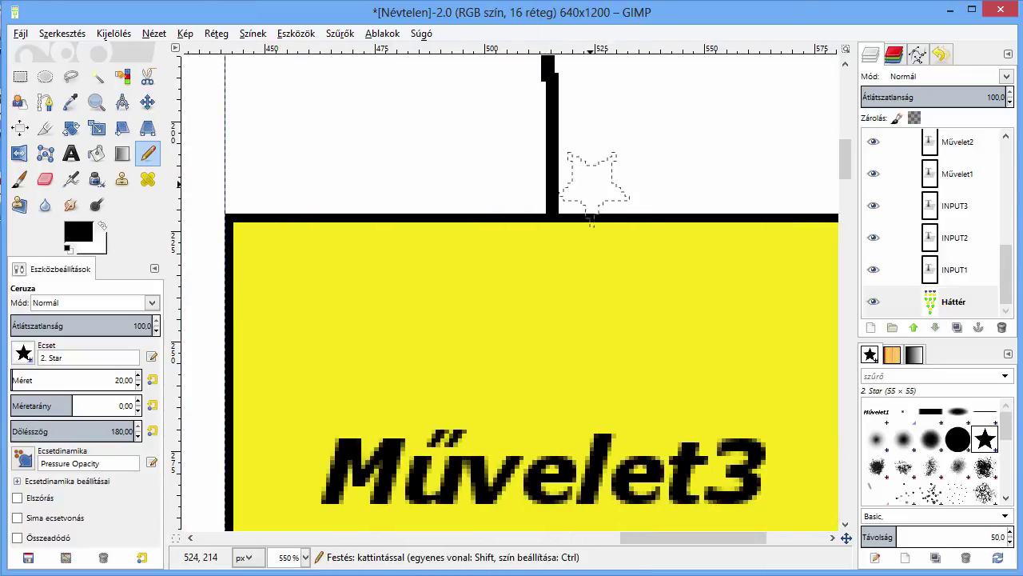
pyautogui.click(555, 176)
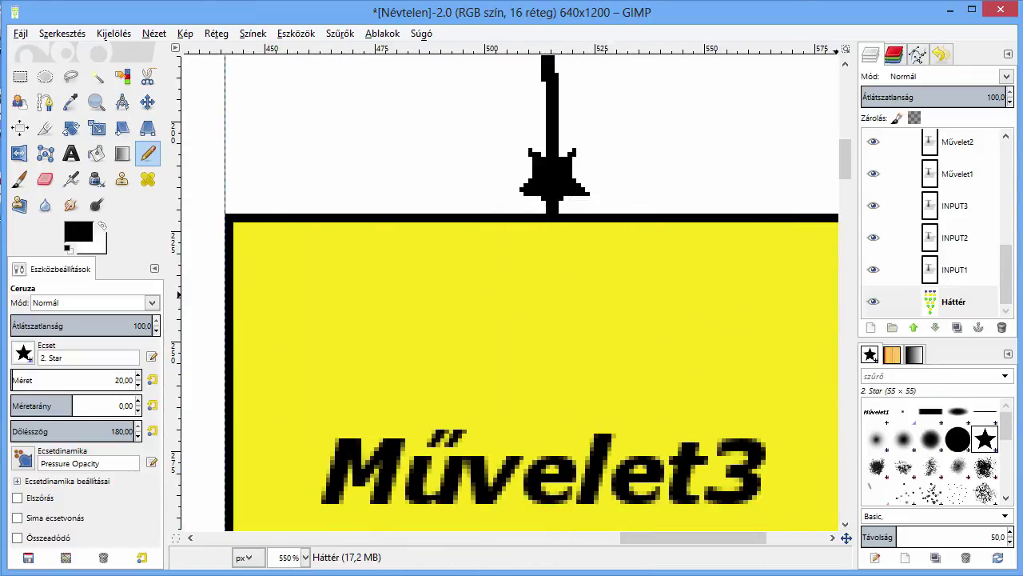
pyautogui.moveTo(845, 160); pyautogui.dragTo(844, 284)
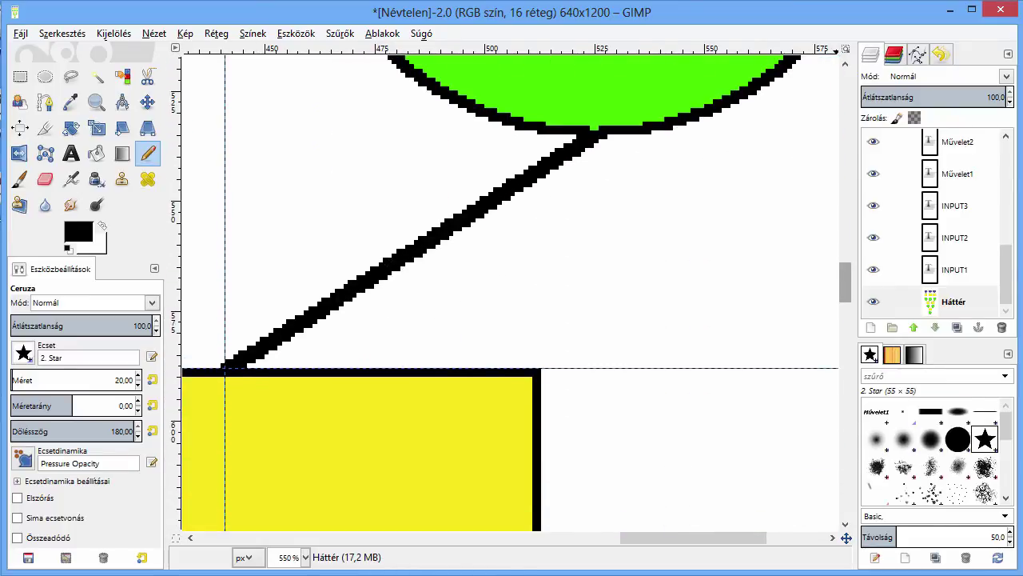
pyautogui.moveTo(693, 537); pyautogui.dragTo(617, 537)
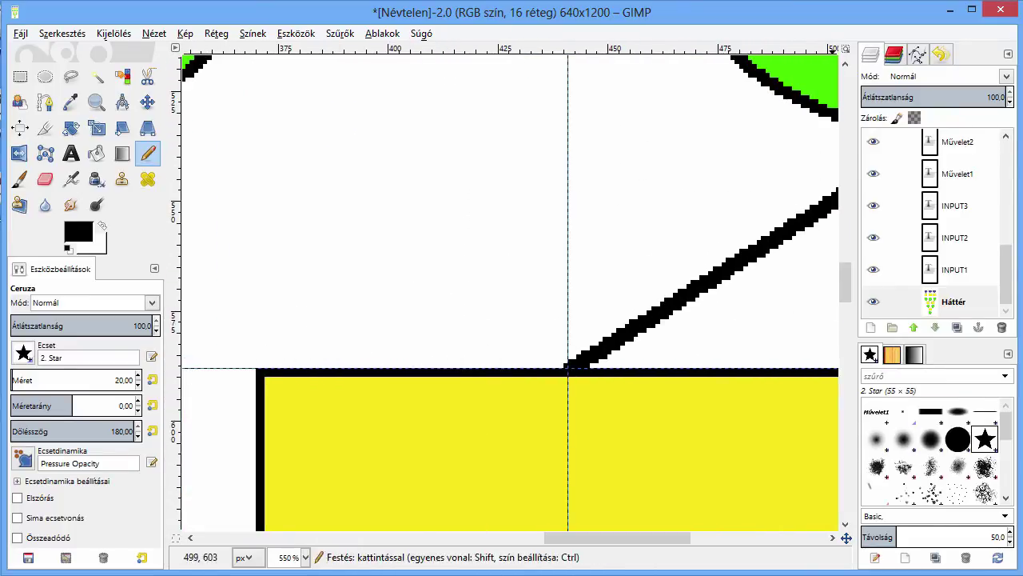
pyautogui.moveTo(845, 283); pyautogui.dragTo(845, 297)
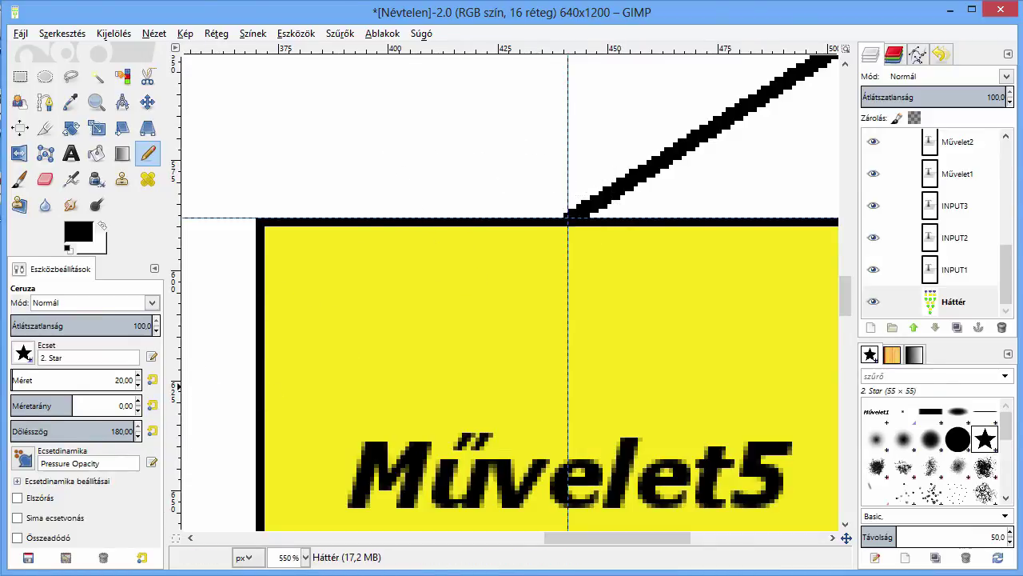
# - Set the brush rotation angle to 145 in Tool Options, after briefly trying -80
pyautogui.doubleClick(121, 431)
pyautogui.click(108, 431)
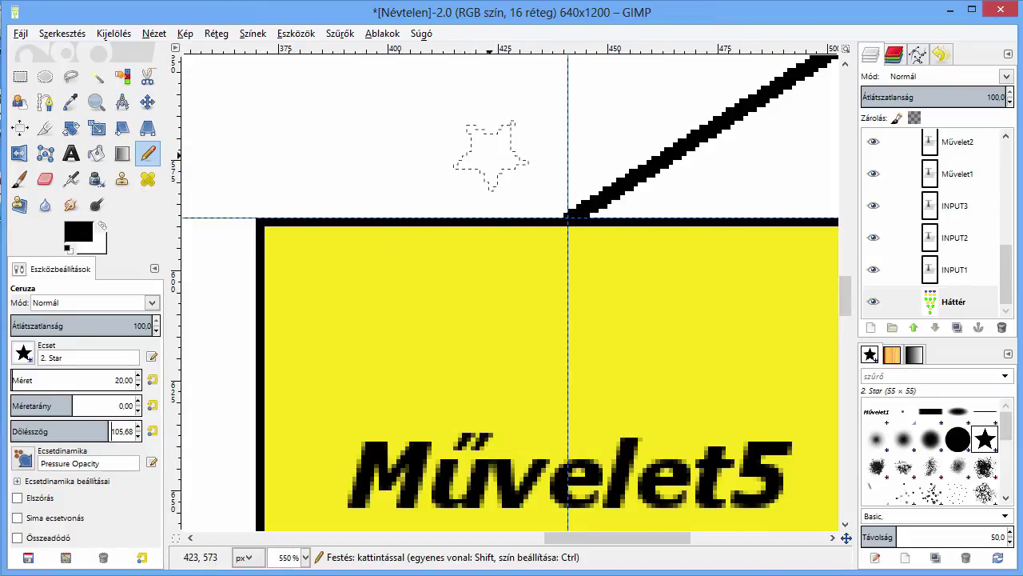
pyautogui.press('Delete')
pyautogui.press('Delete')
pyautogui.press('Delete')
pyautogui.press('Delete')
pyautogui.press('Delete')
pyautogui.press('Delete')
pyautogui.write('-80')
pyautogui.press('Return')
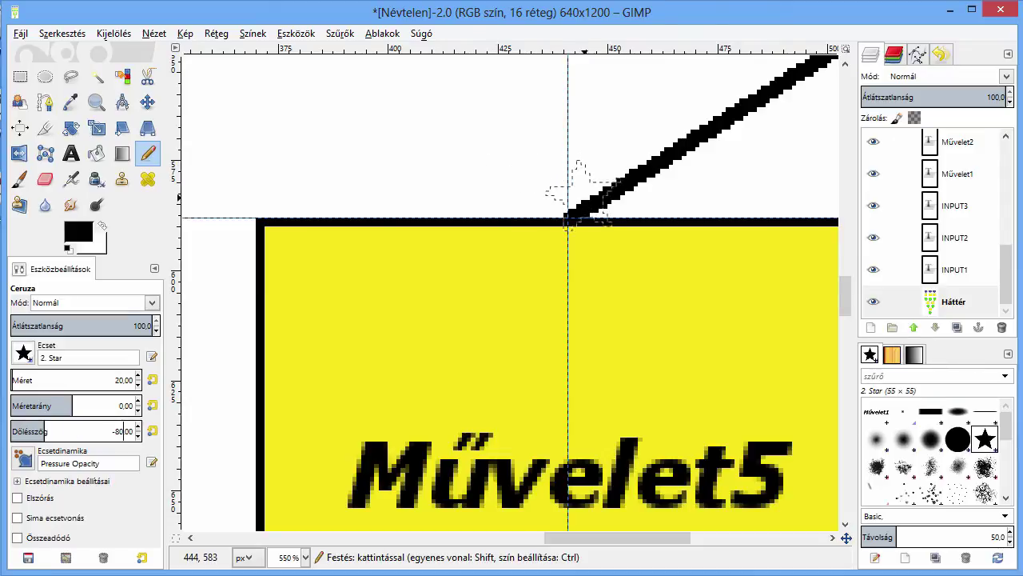
pyautogui.write('145')
pyautogui.press('Return')
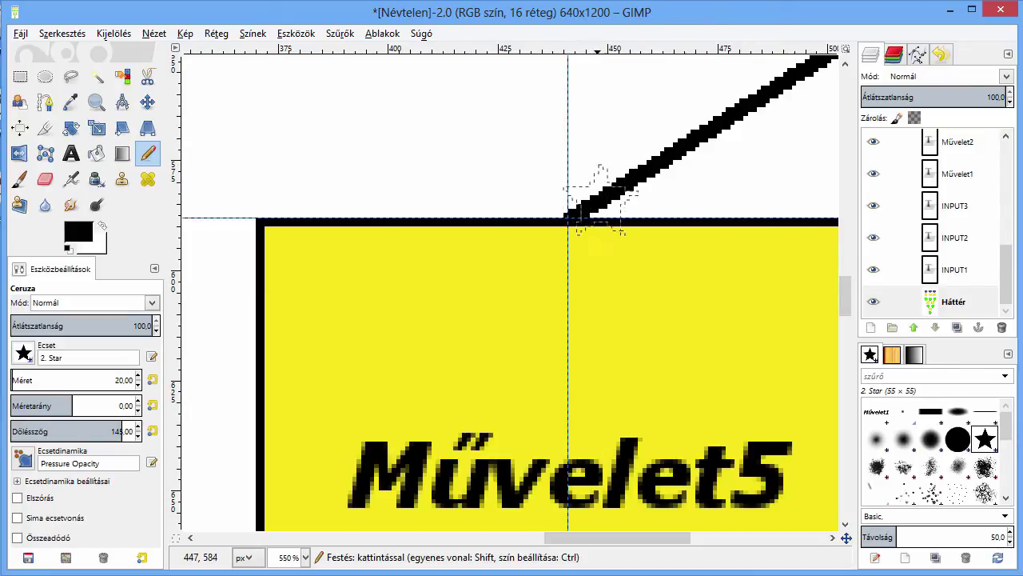
# - Stamp star arrowheads on both lines into Művelet4 and on the connector into OUTPUT4
pyautogui.hscroll(-5, 592, 192)
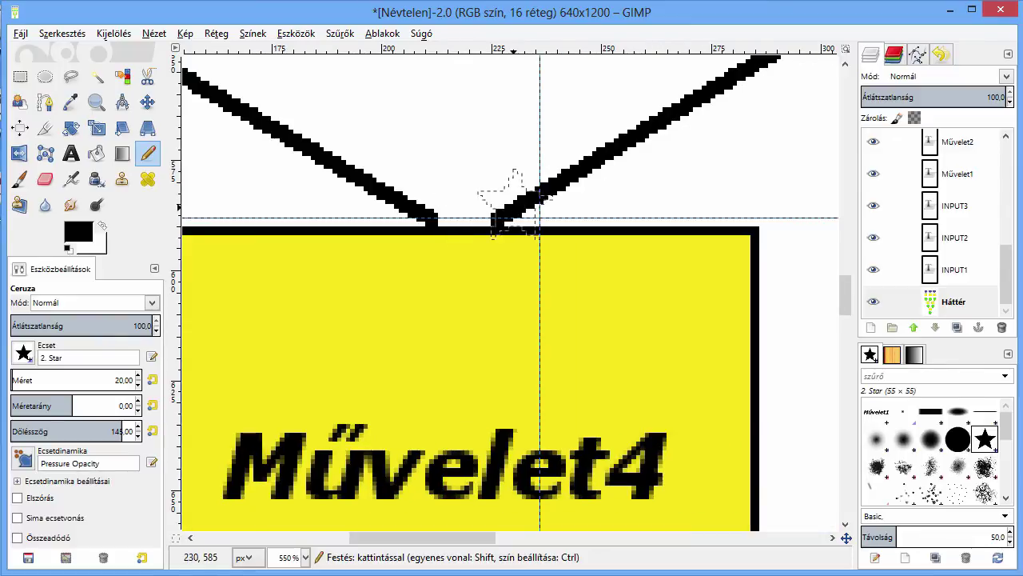
pyautogui.click(504, 208)
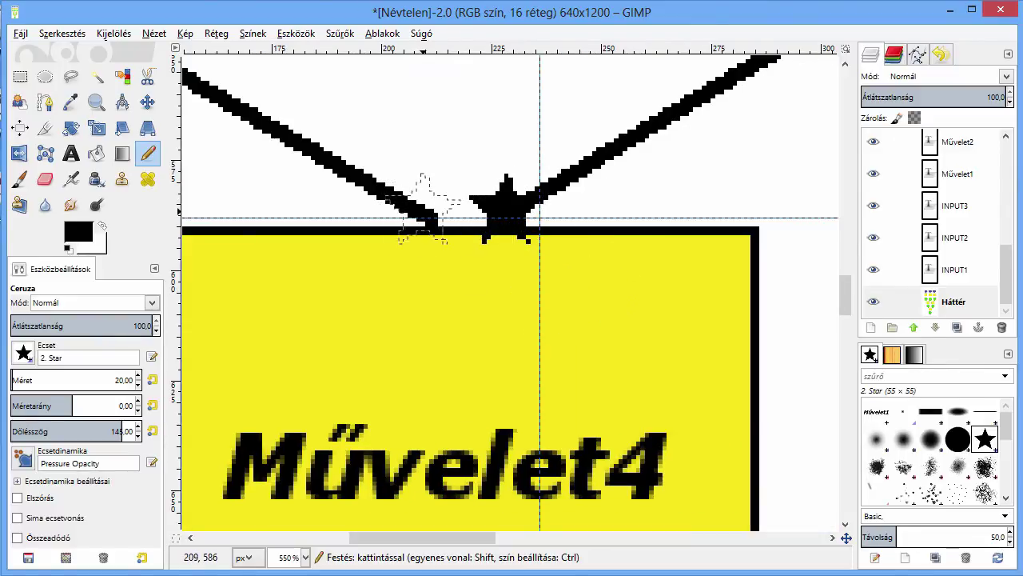
pyautogui.click(423, 215)
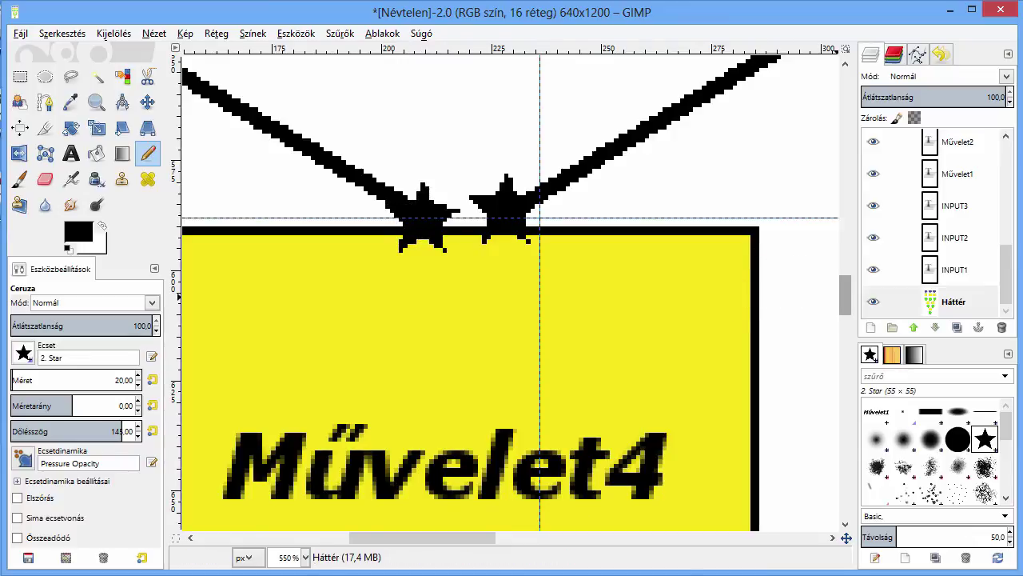
pyautogui.scroll(-3, 845, 296)
pyautogui.scroll(-5, 845, 320)
pyautogui.scroll(3, 845, 320)
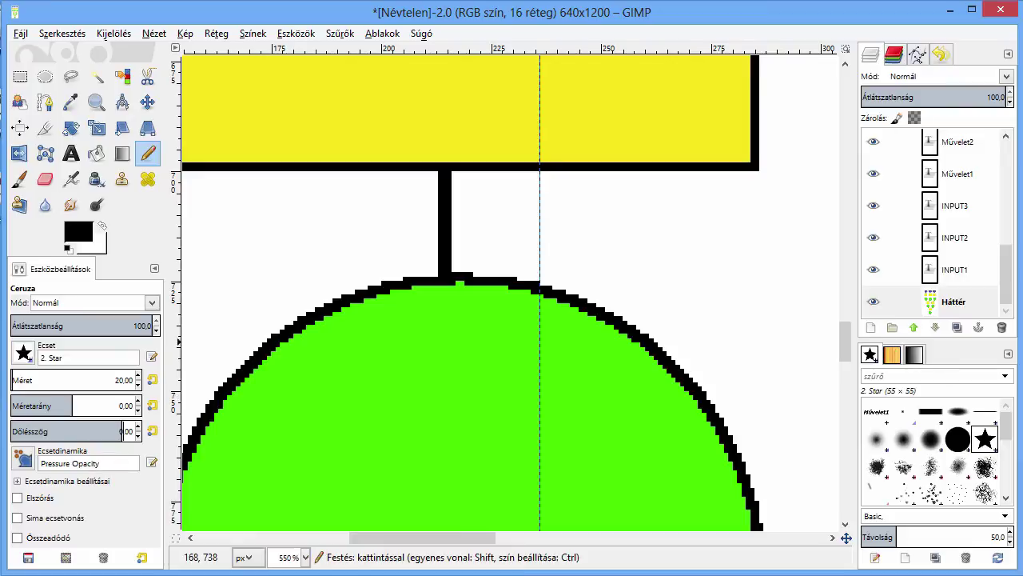
pyautogui.click(444, 257)
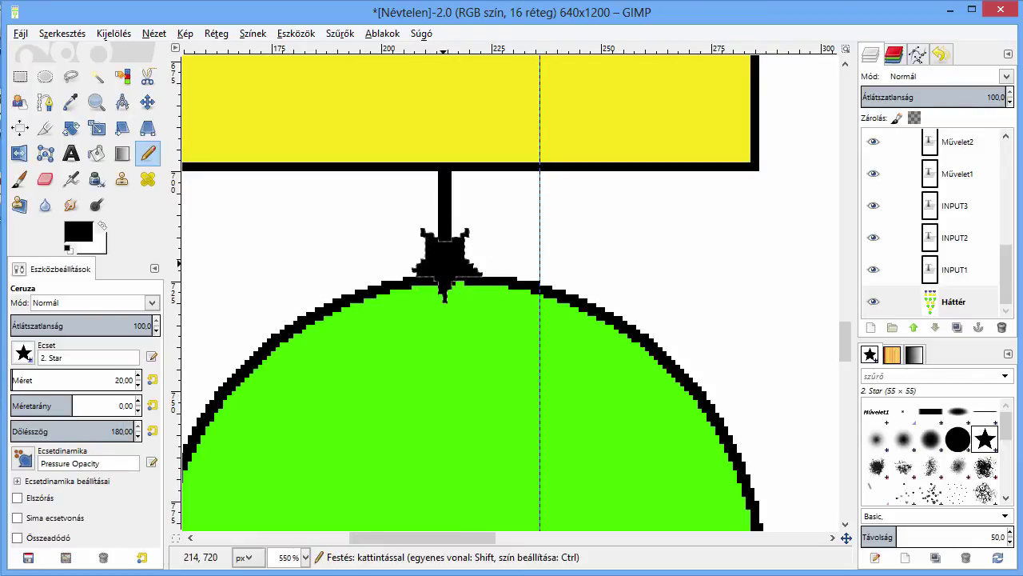
pyautogui.moveTo(845, 341); pyautogui.dragTo(845, 402)
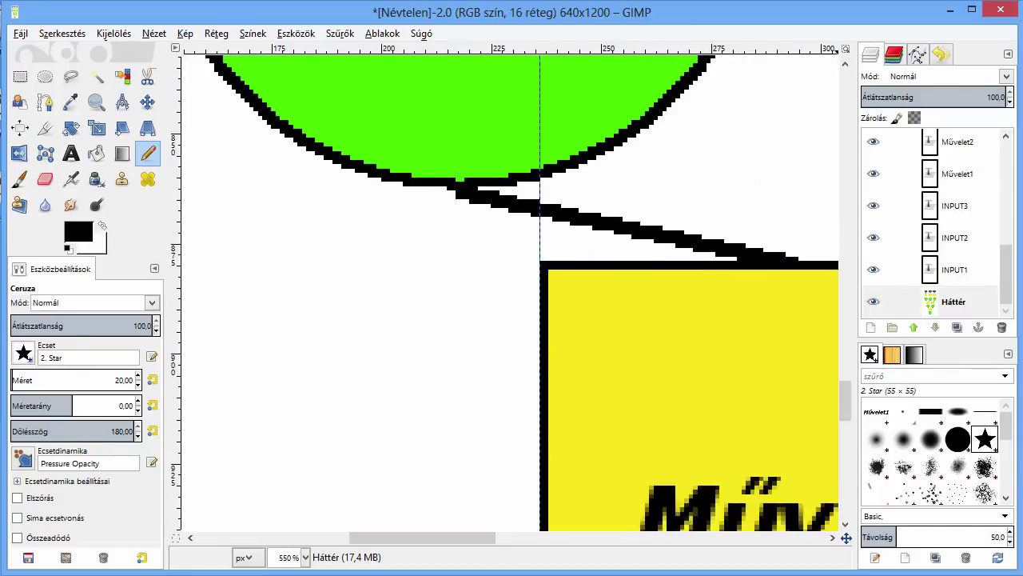
pyautogui.moveTo(422, 537); pyautogui.dragTo(518, 537)
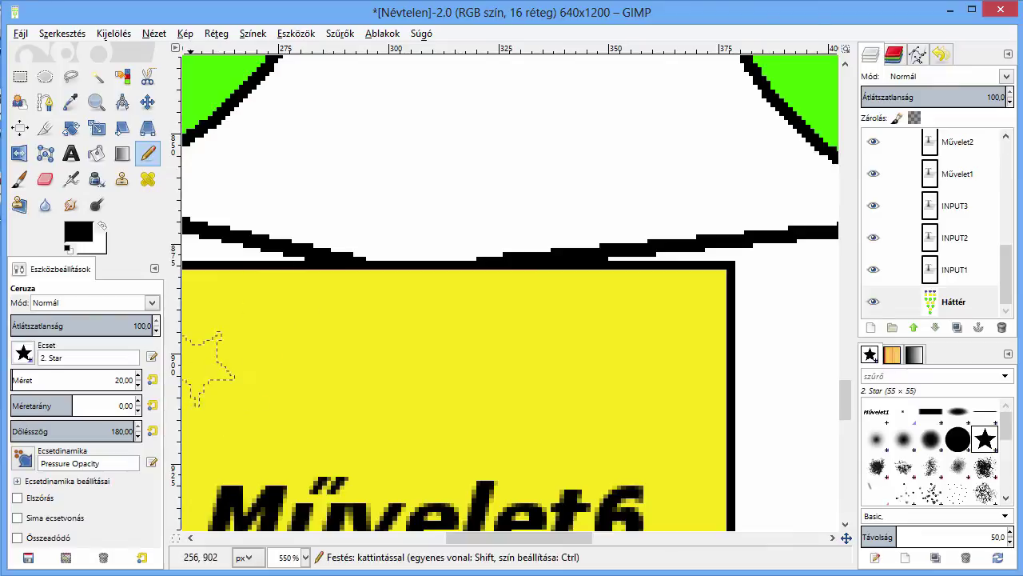
# - Stamp arrowheads where OUTPUT4's and OUTPUT5's lines meet Művelet6, at angles 130 and 120
pyautogui.click(112, 428)
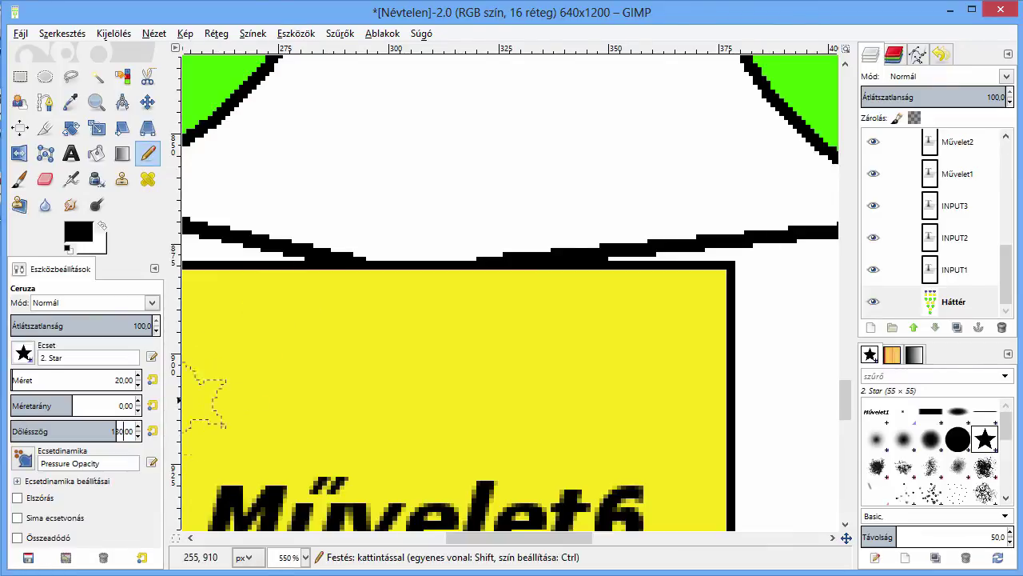
pyautogui.click(346, 253)
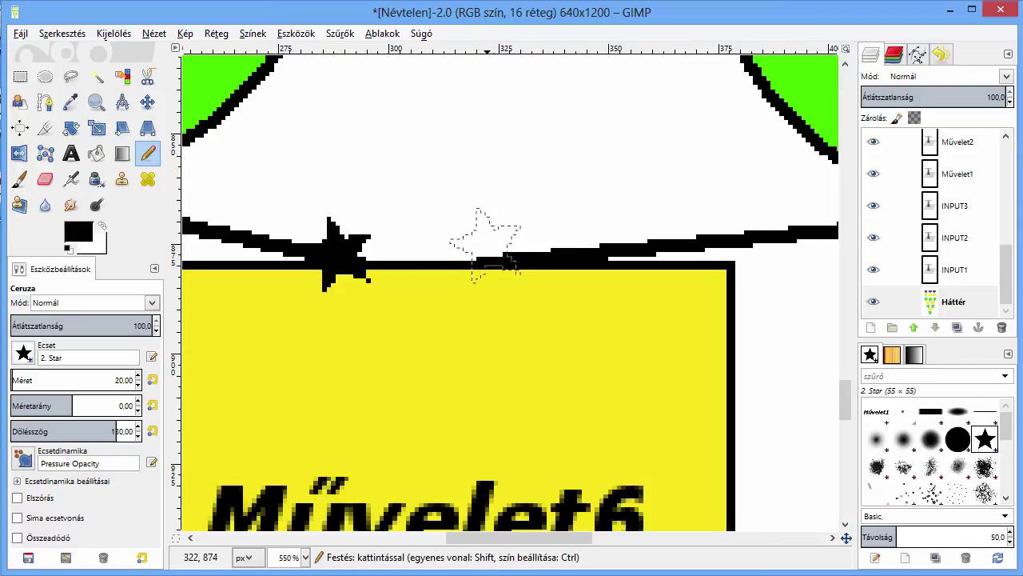
pyautogui.press('BackSpace')
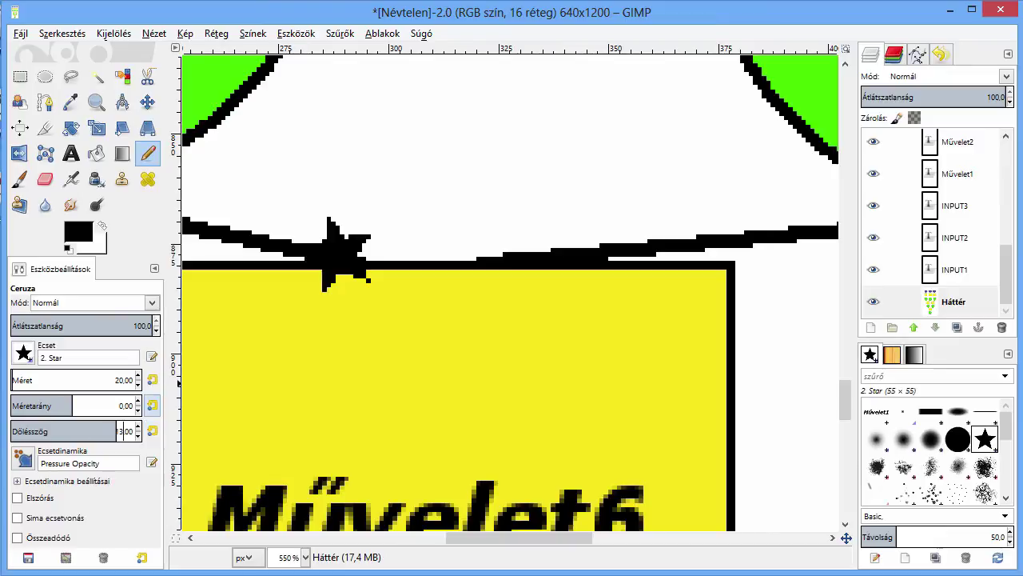
pyautogui.write('20')
pyautogui.press('Return')
pyautogui.click(495, 263)
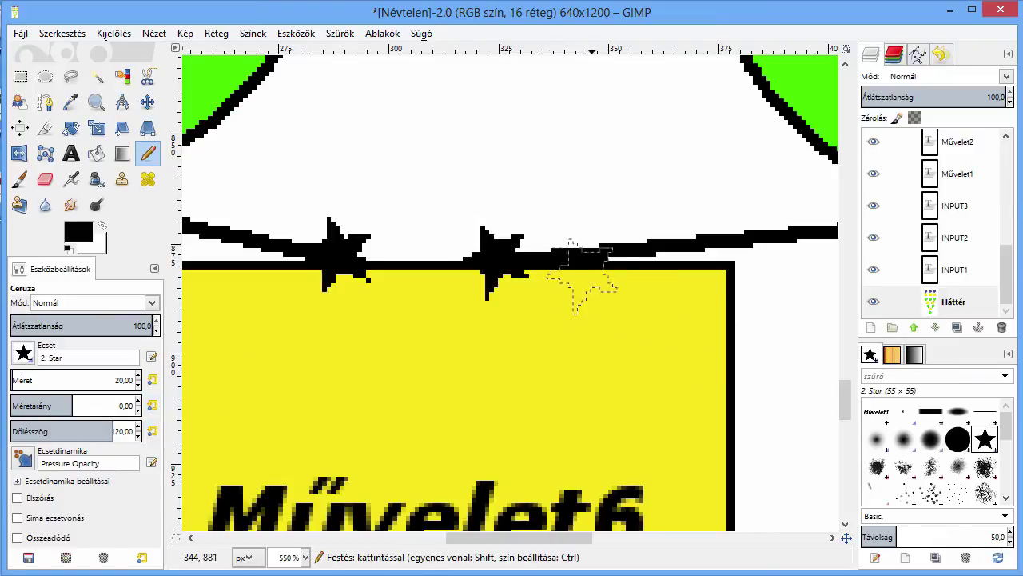
pyautogui.moveTo(519, 538); pyautogui.dragTo(543, 537)
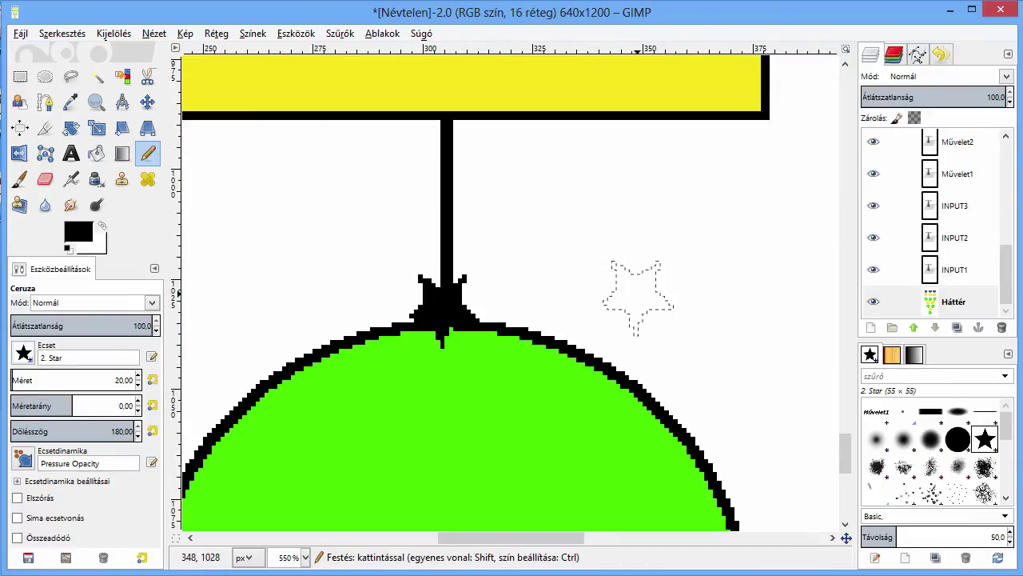
# - Zoom out to 50% and scroll up to see the flowchart from INPUT1–3 to OUTPUT6
pyautogui.press('-')
pyautogui.press('-')
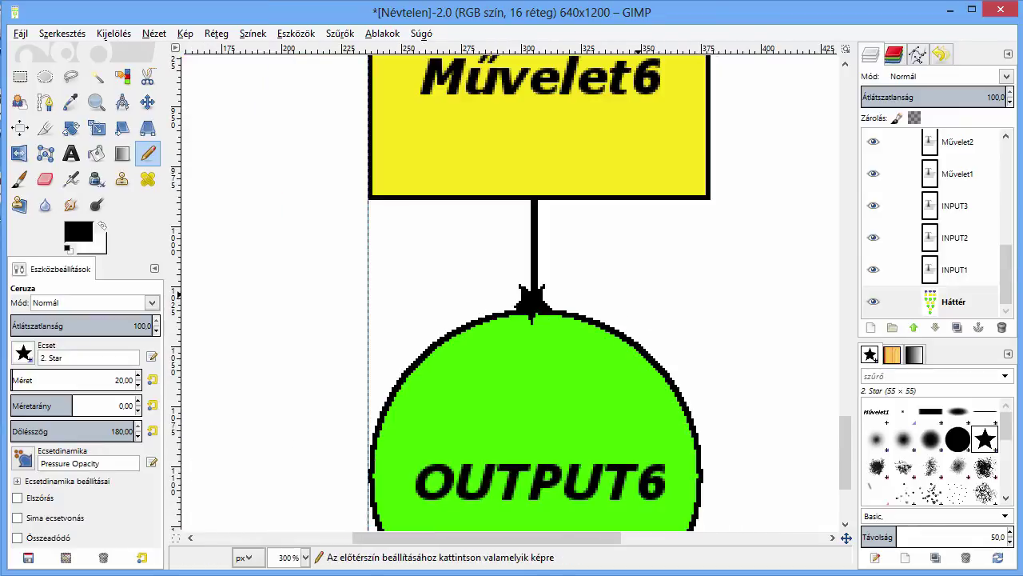
pyautogui.press('-')
pyautogui.press('-')
pyautogui.press('-')
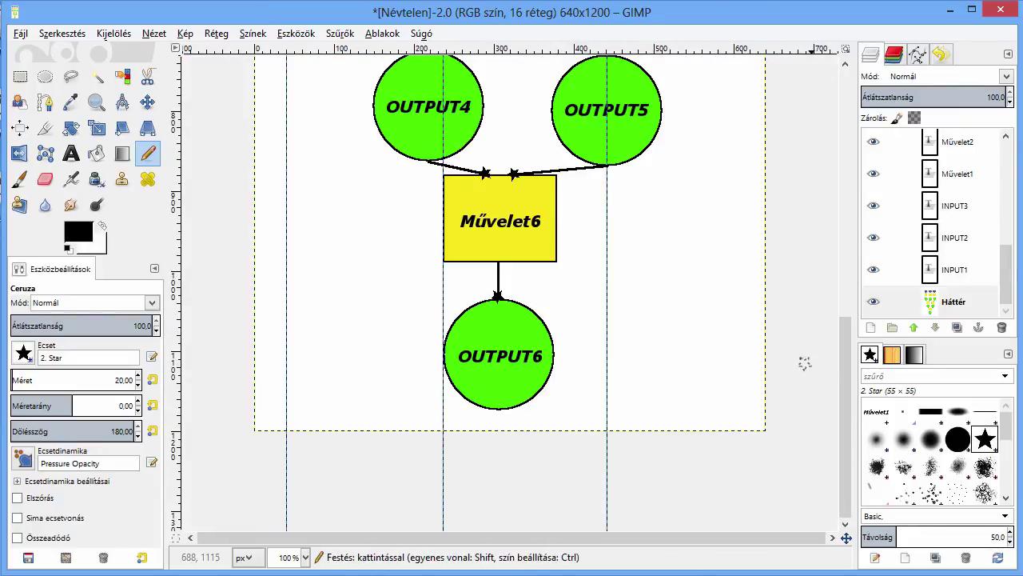
pyautogui.scroll(3, 845, 400)
pyautogui.press('-')
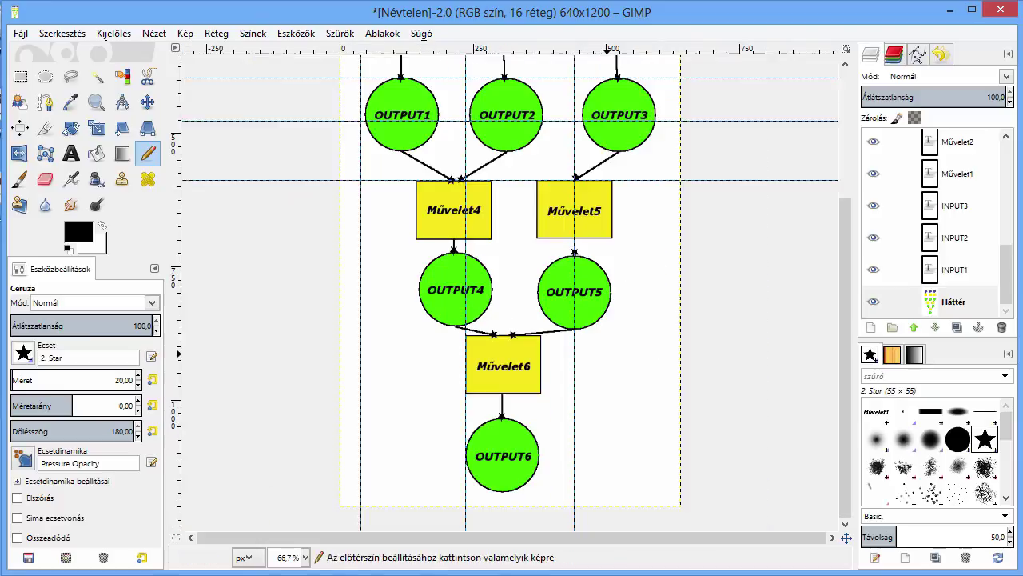
pyautogui.press('-')
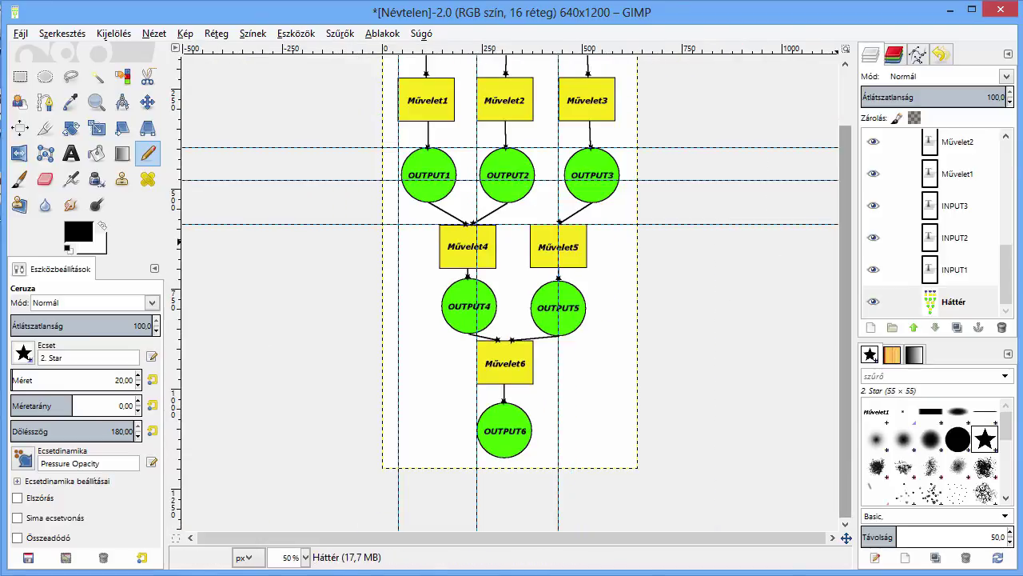
pyautogui.scroll(3, 836, 242)
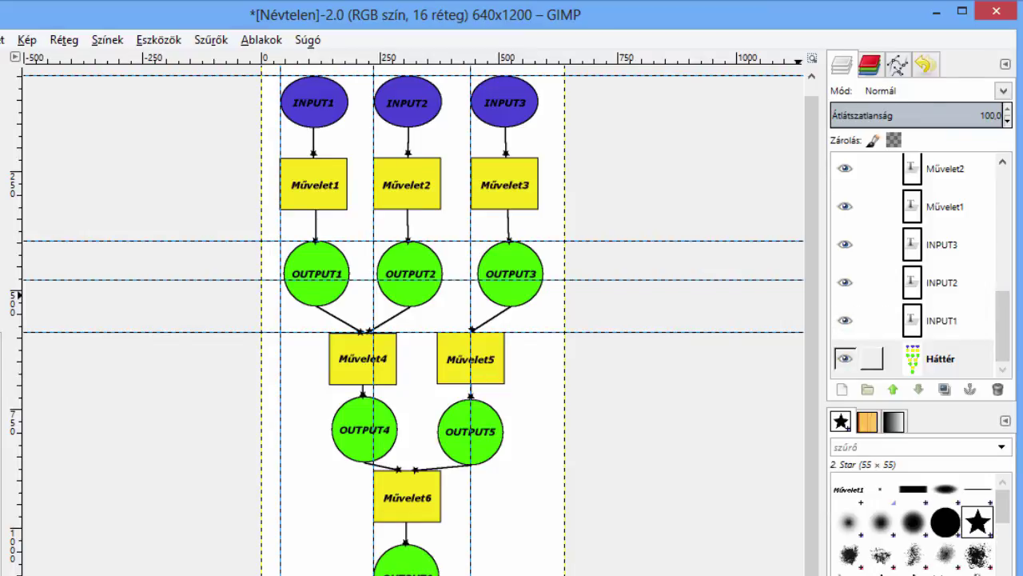
pyautogui.rightClick(946, 358)
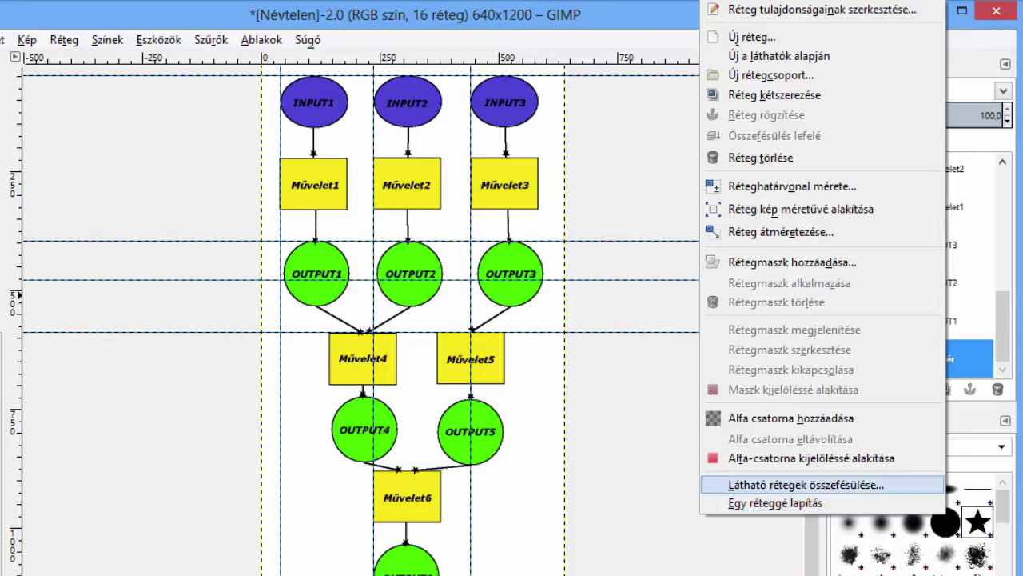
pyautogui.press('Escape')
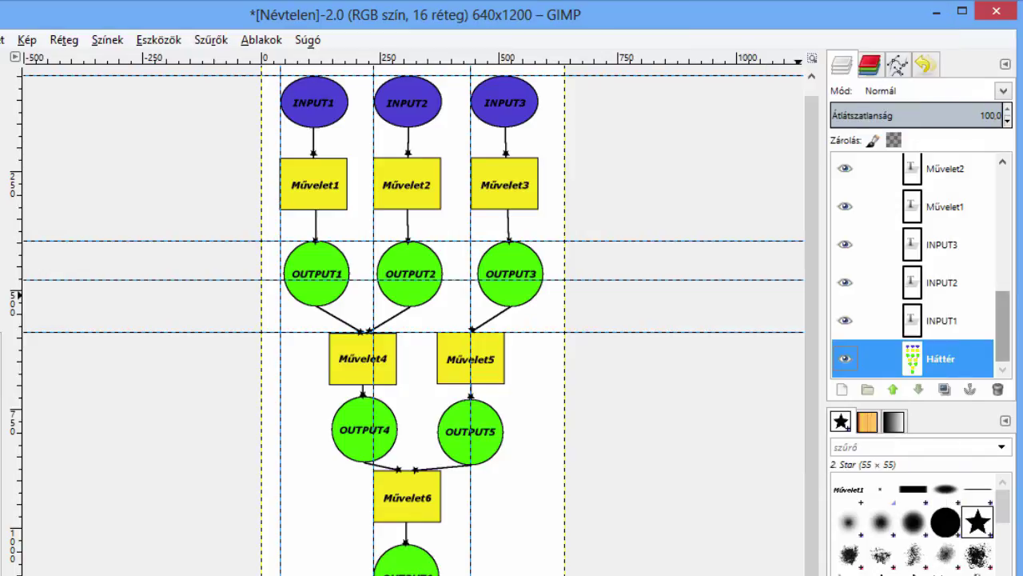
pyautogui.scroll(1, 845, 279)
pyautogui.scroll(2, 845, 278)
pyautogui.scroll(4, 845, 278)
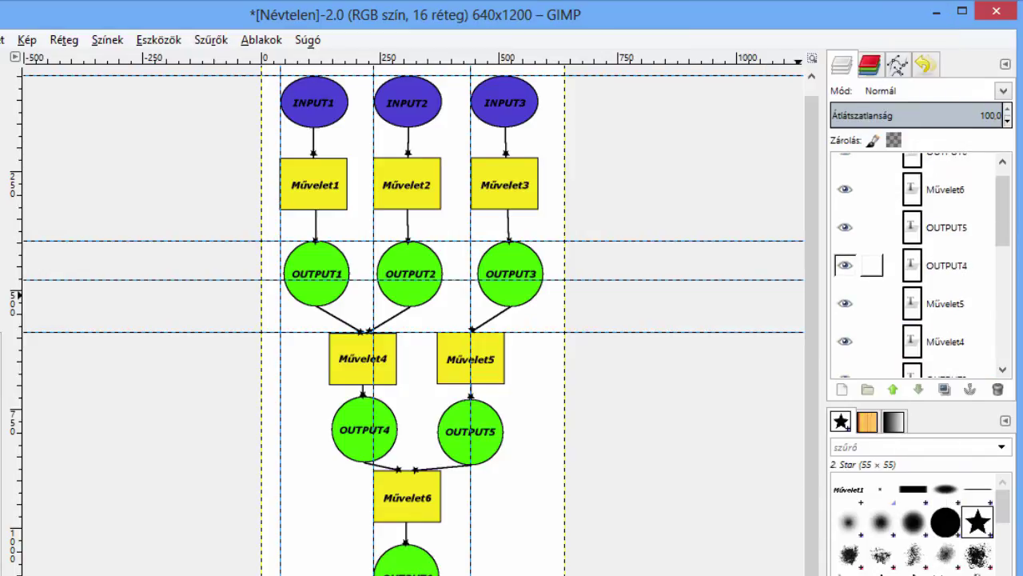
pyautogui.scroll(3, 845, 264)
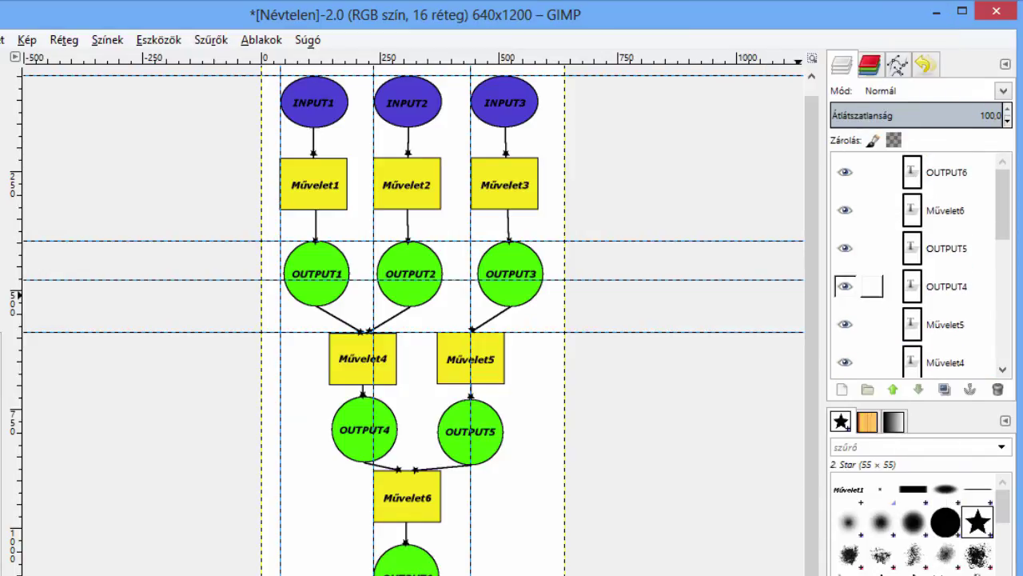
pyautogui.moveTo(1002, 205); pyautogui.dragTo(1002, 210)
pyautogui.scroll(-4, 845, 359)
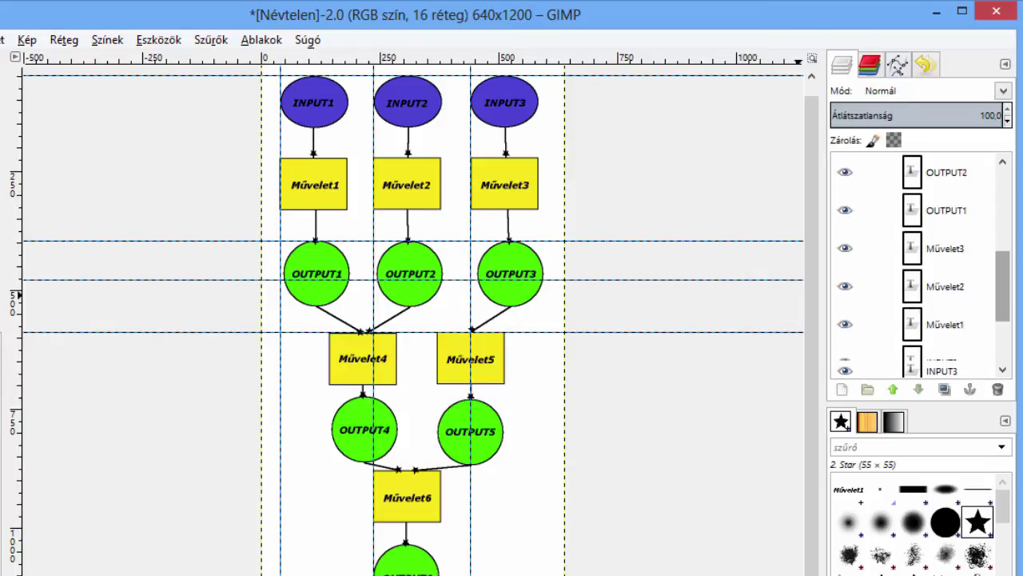
pyautogui.scroll(-6, 845, 358)
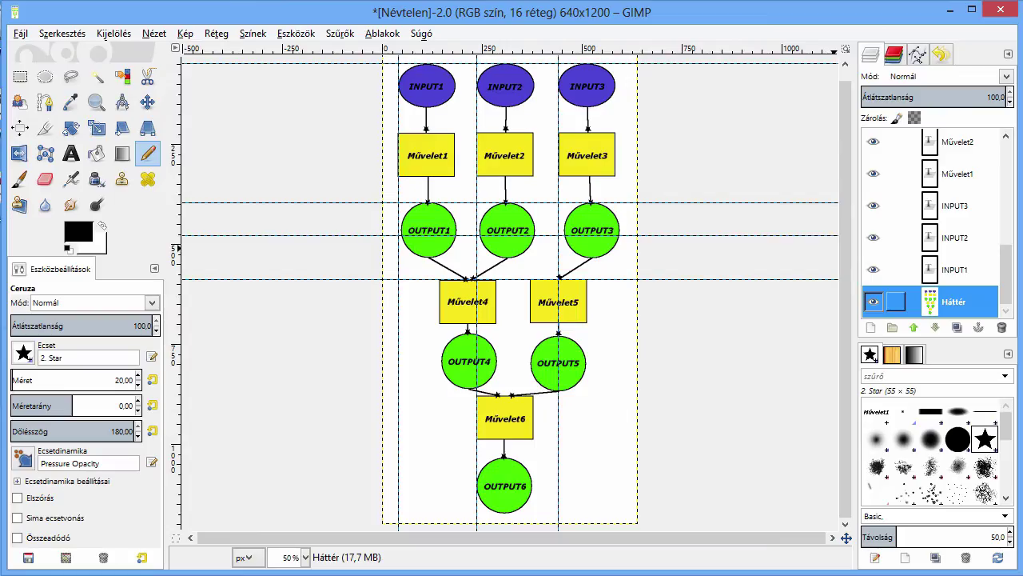
# - Hide the Háttér layer and merge all visible text layers into the INPUT1 layer
pyautogui.click(873, 301)
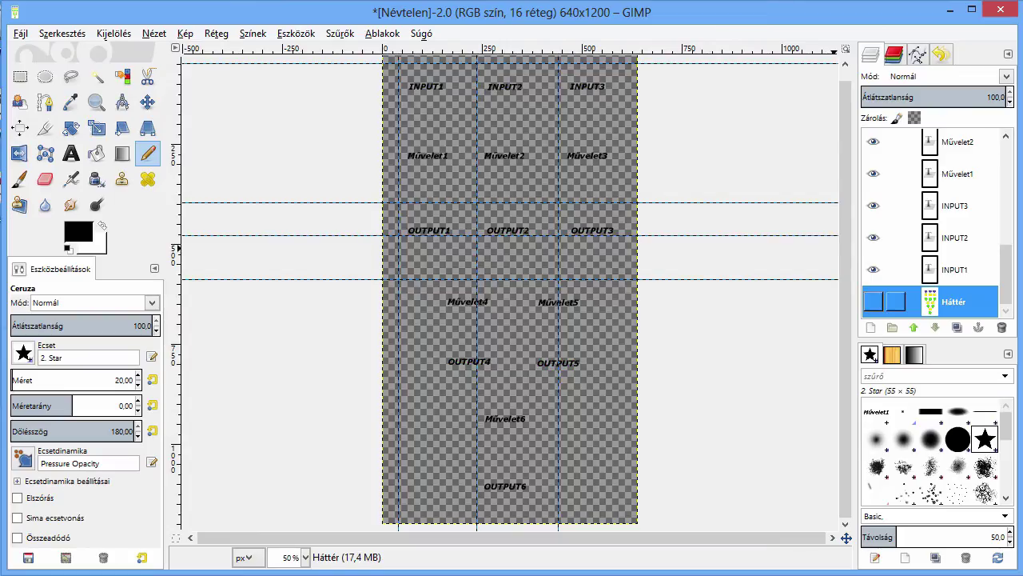
pyautogui.rightClick(955, 270)
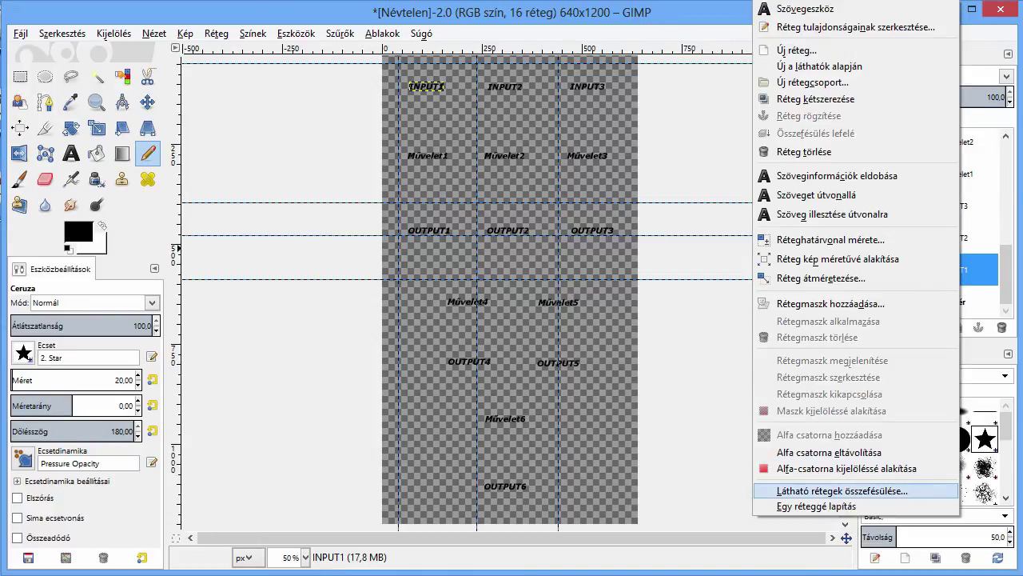
pyautogui.click(835, 492)
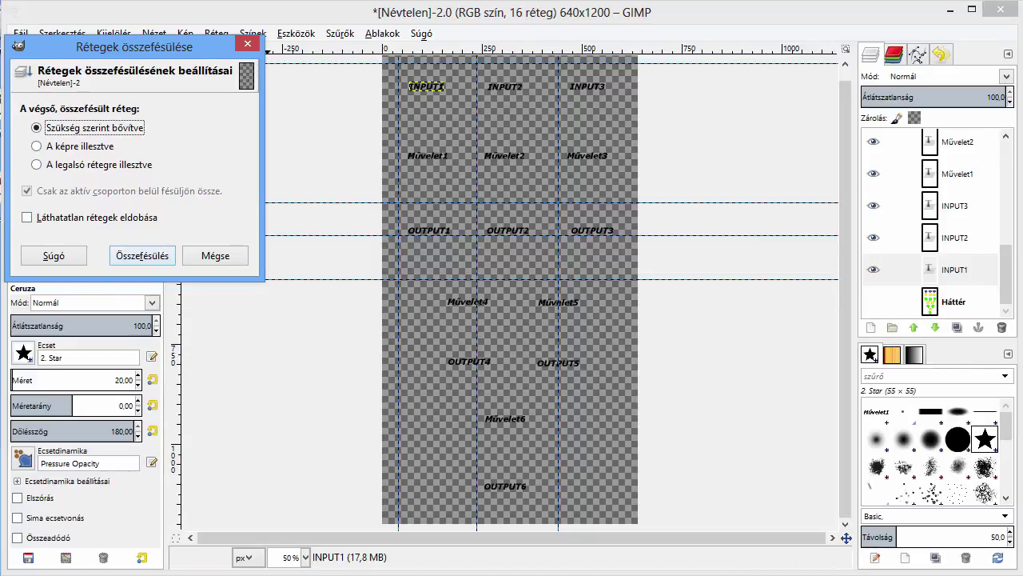
pyautogui.click(142, 255)
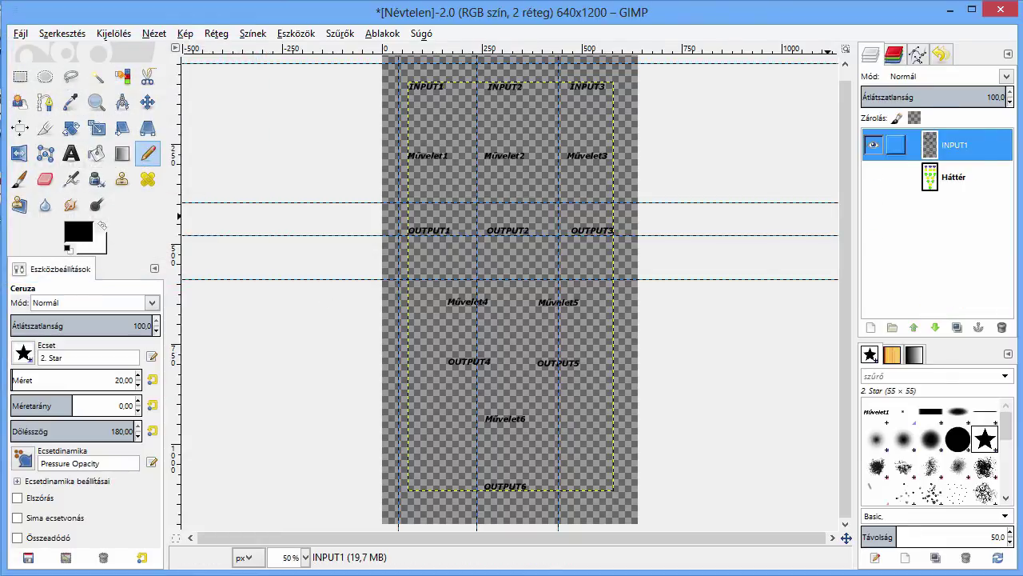
# - Rename the merged INPUT1 layer to 'Felirat' and make the Háttér layer visible again
pyautogui.doubleClick(954, 144)
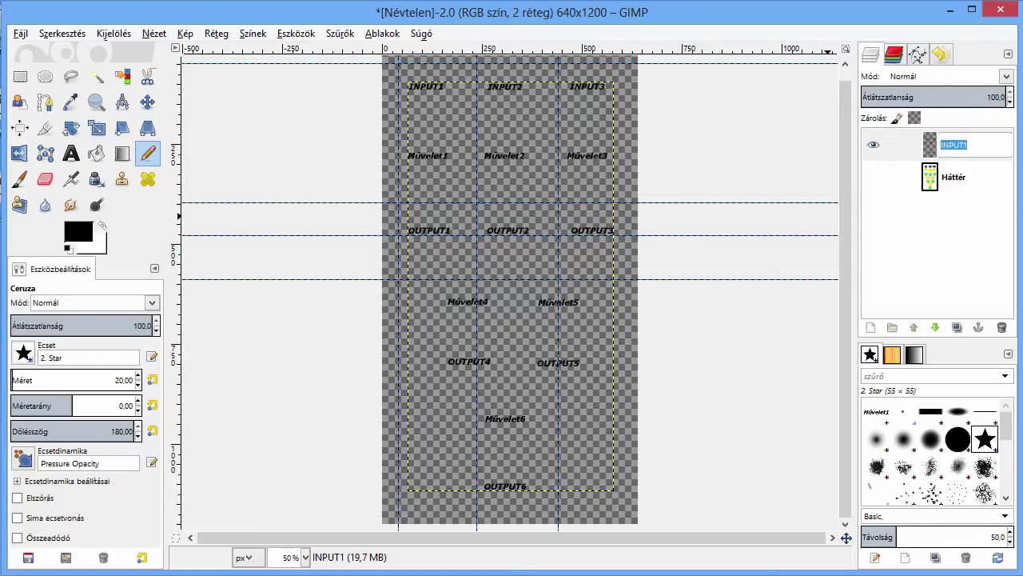
pyautogui.write('Felirat')
pyautogui.press('Return')
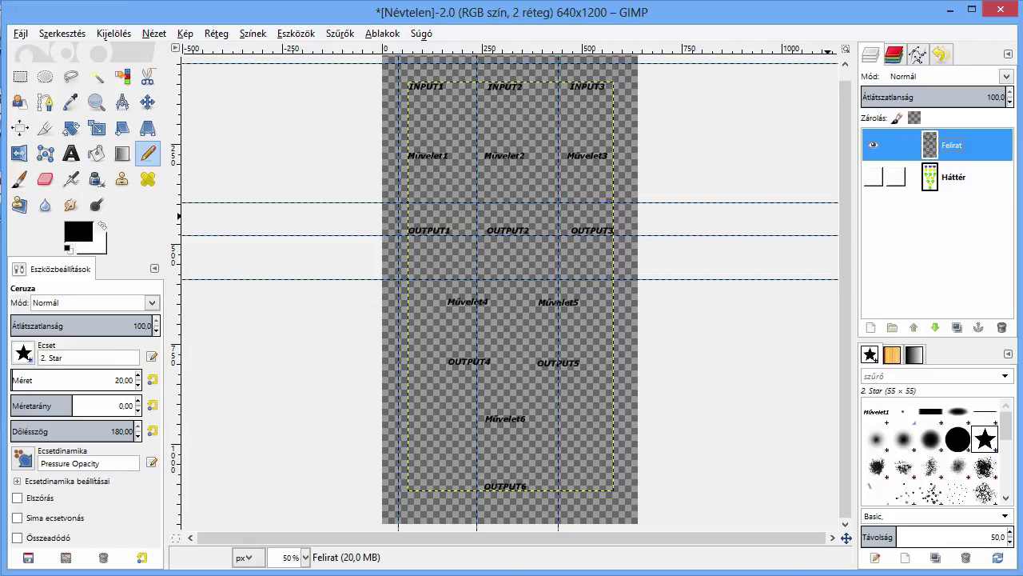
pyautogui.click(873, 176)
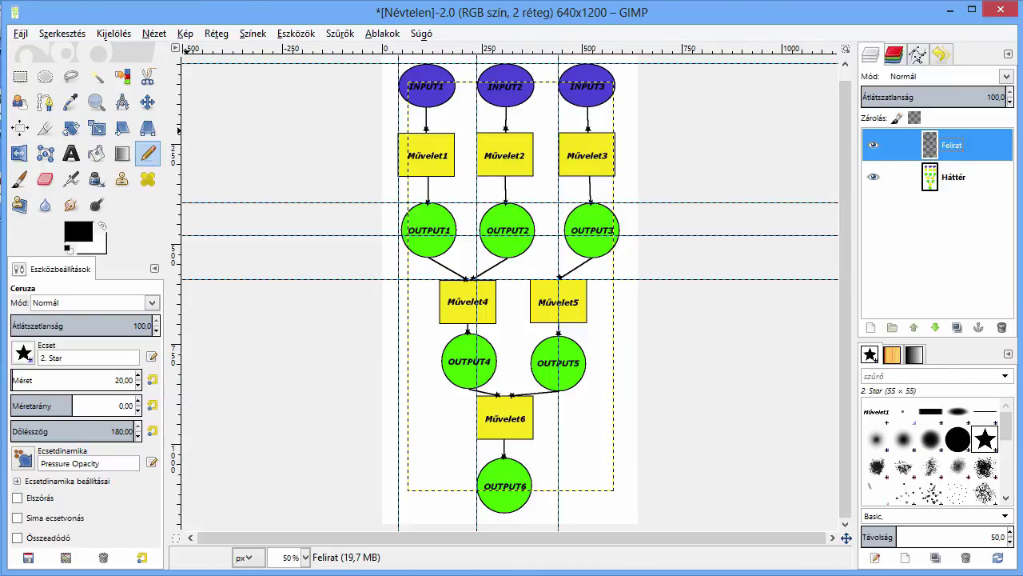
# - Save the image as Folyamatábra.xcf in Desktop > Munka_GIMP > 1_példa
pyautogui.click(20, 33)
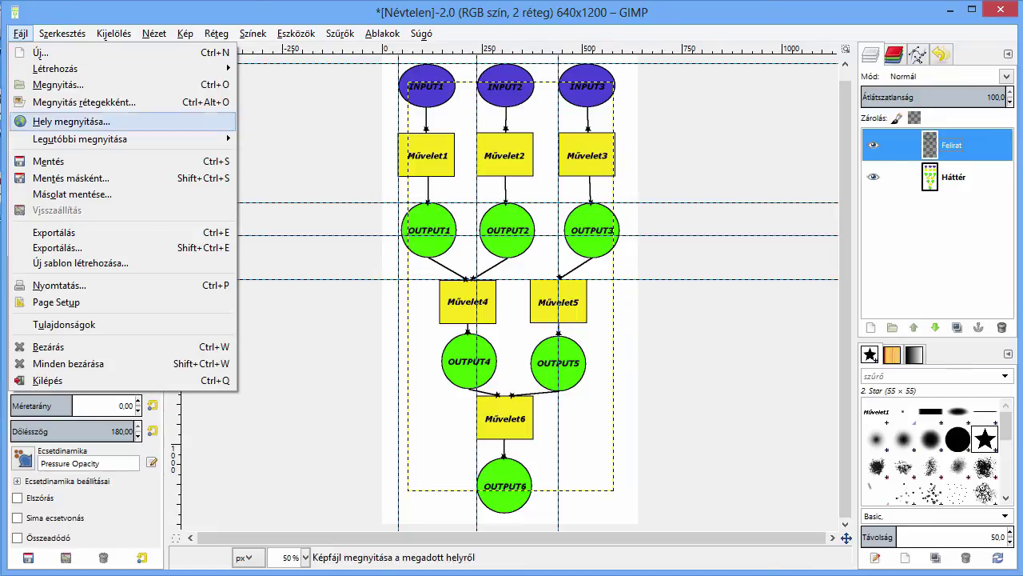
pyautogui.click(71, 177)
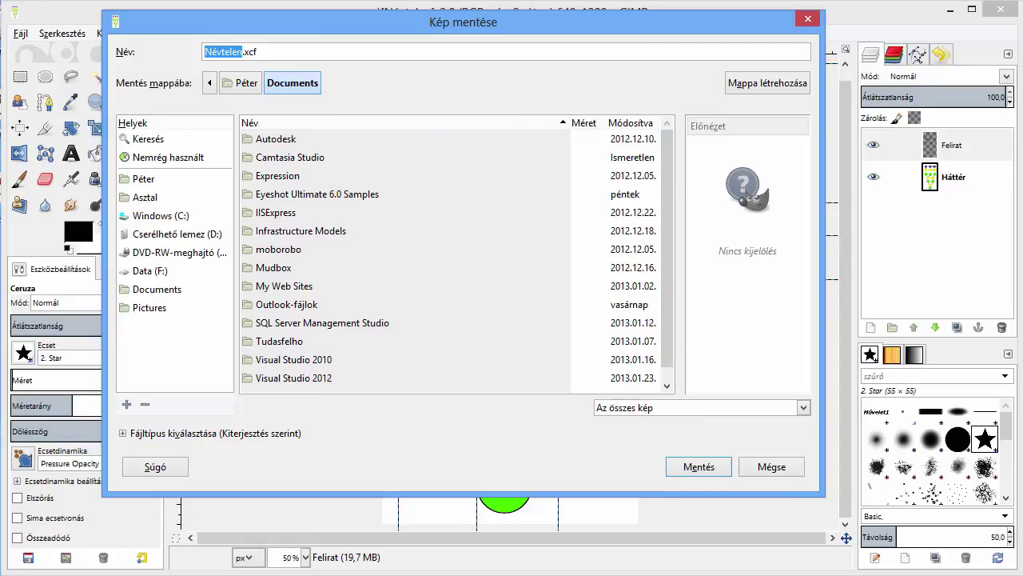
pyautogui.click(145, 197)
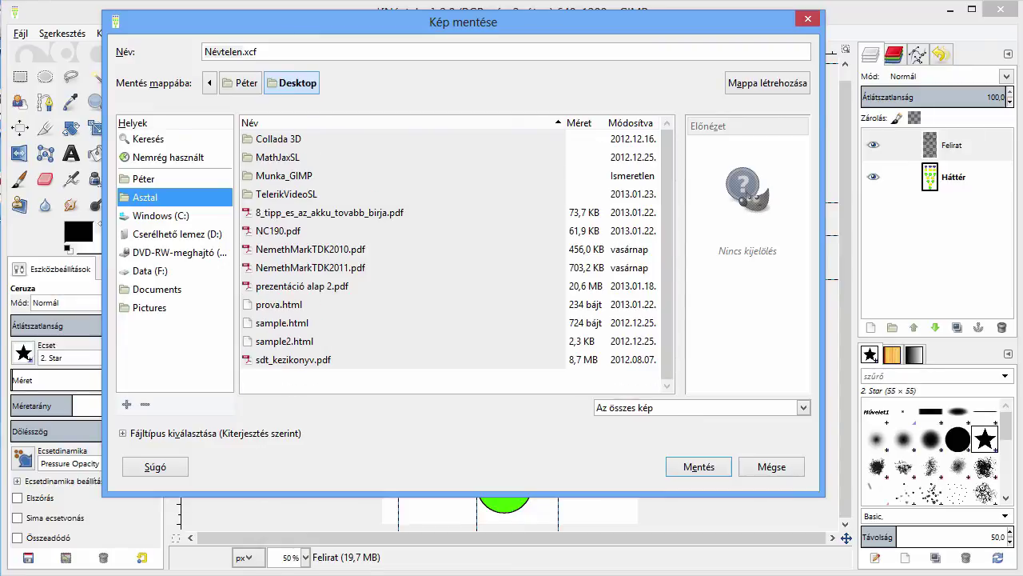
pyautogui.doubleClick(284, 175)
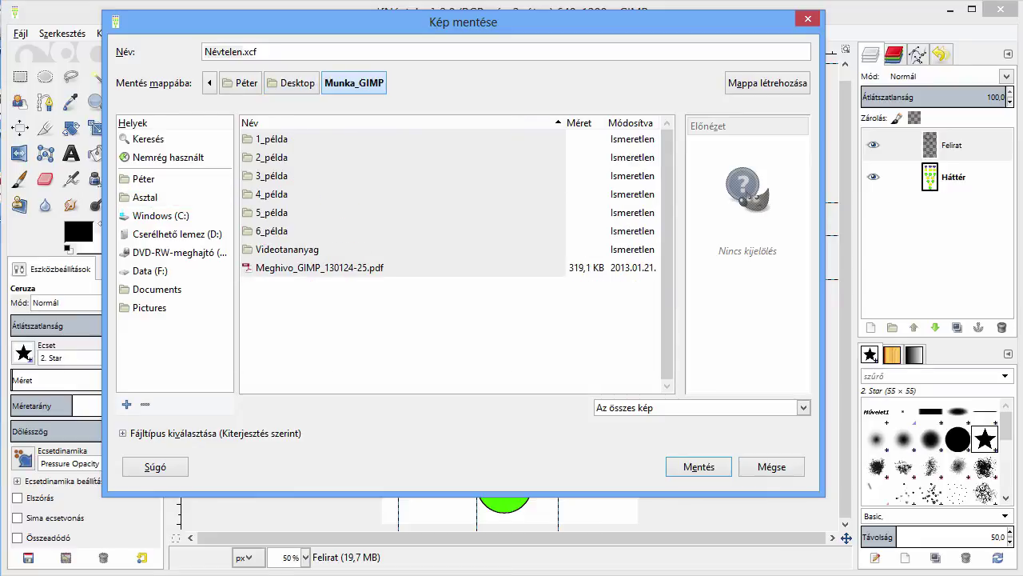
pyautogui.doubleClick(272, 139)
pyautogui.click(243, 52)
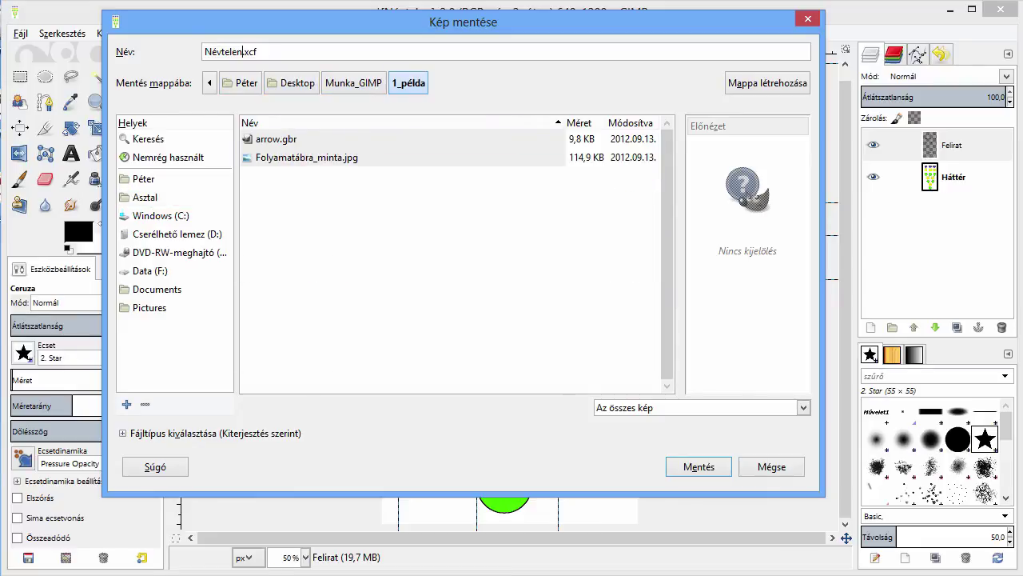
pyautogui.press('BackSpace')
pyautogui.press('BackSpace')
pyautogui.press('BackSpace')
pyautogui.press('BackSpace')
pyautogui.press('BackSpace')
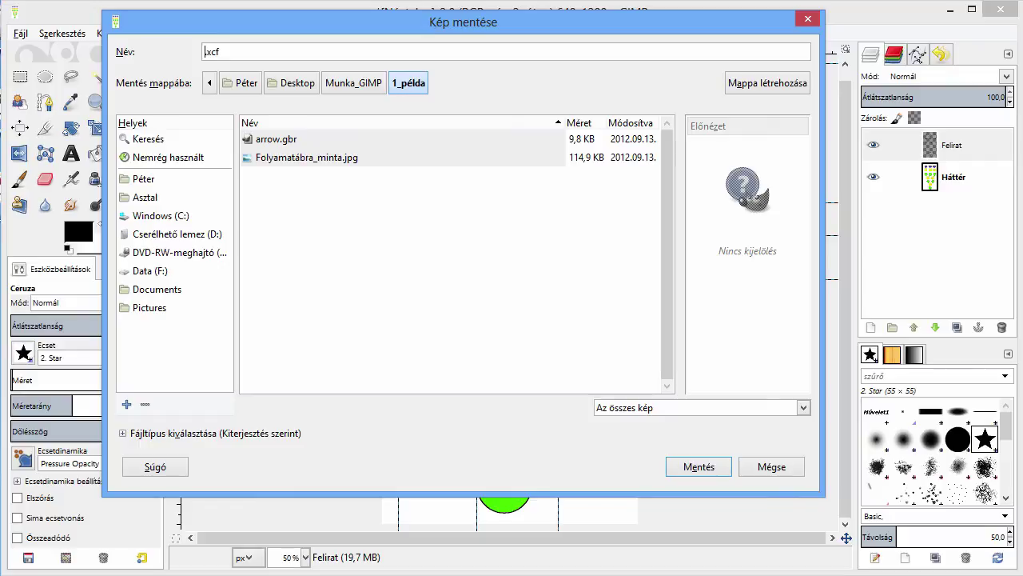
pyautogui.write('Folyamatáb')
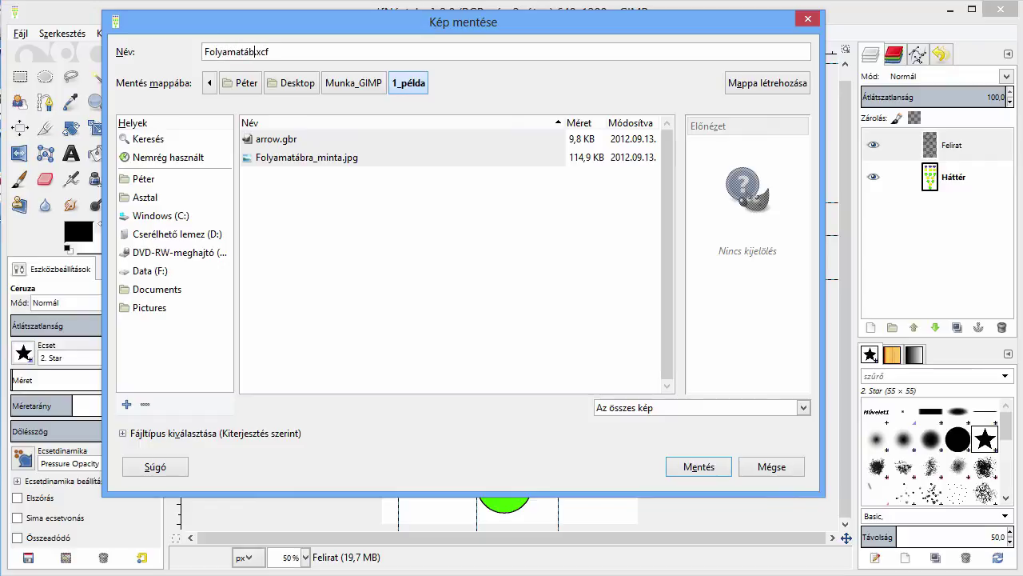
pyautogui.write('ra')
pyautogui.click(699, 466)
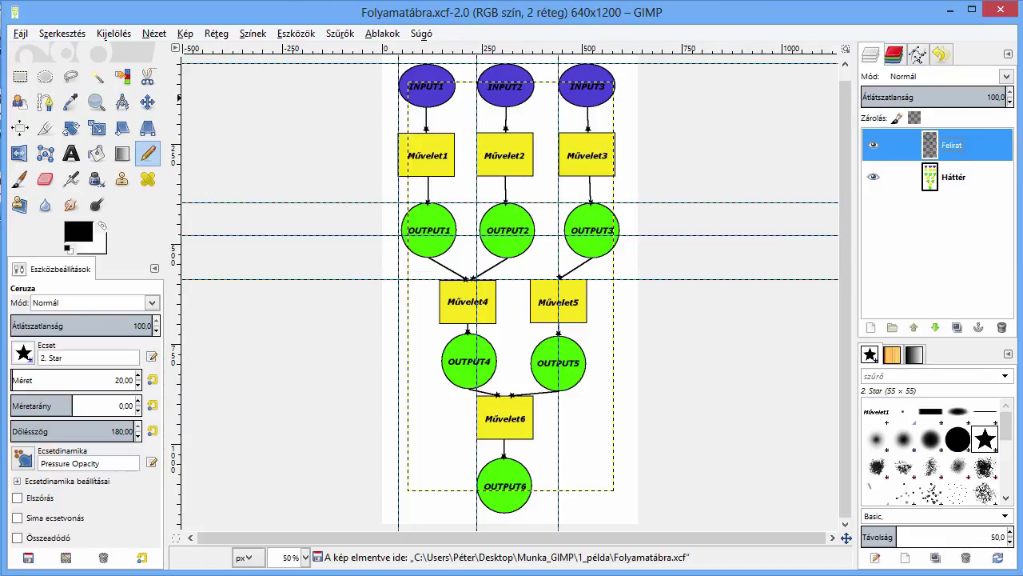
# - Choose JPEG-kép as the export file type for Folyamatábra in the 1_példa folder
pyautogui.click(20, 33)
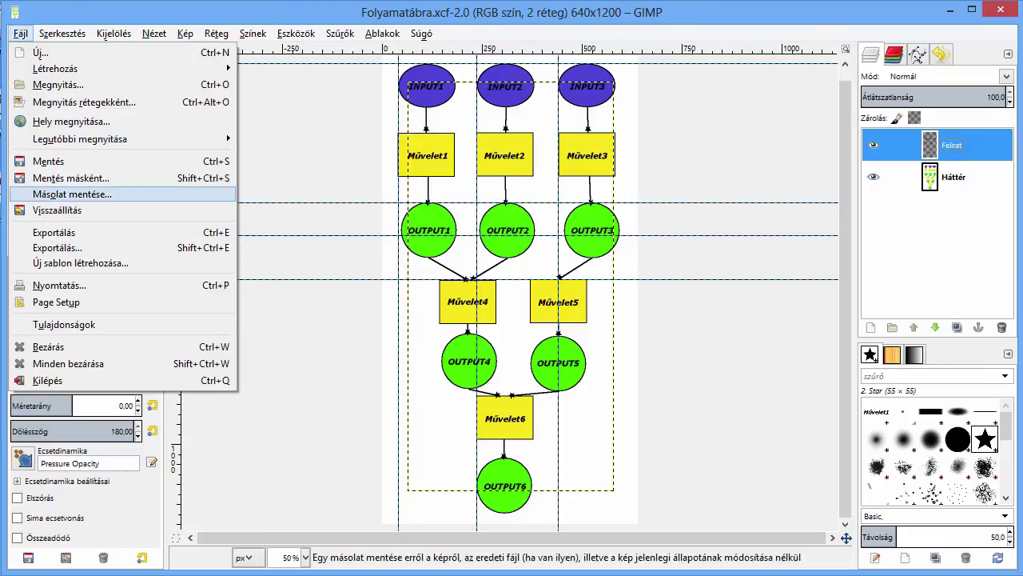
pyautogui.click(84, 248)
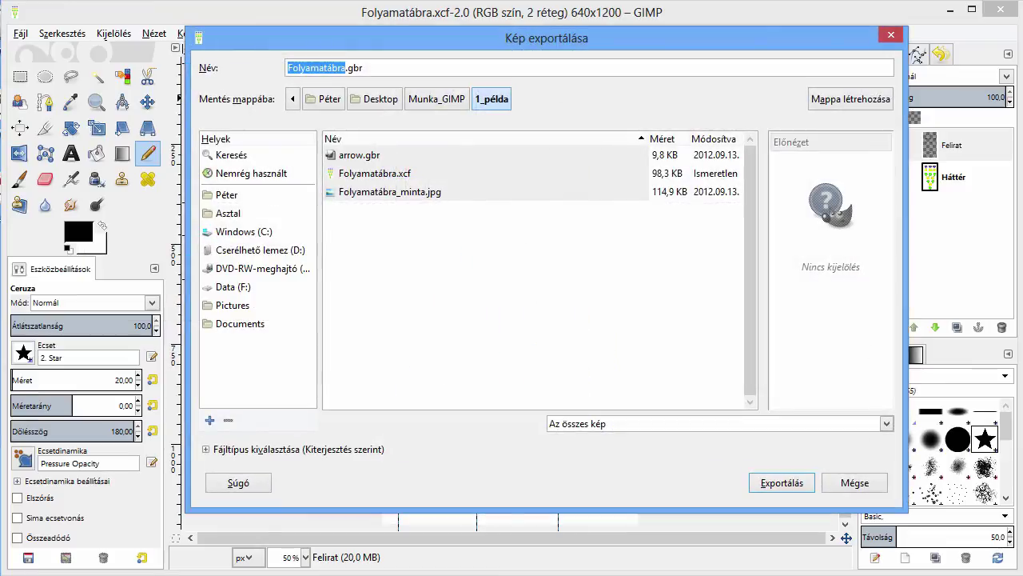
pyautogui.click(207, 449)
pyautogui.scroll(-2, 543, 456)
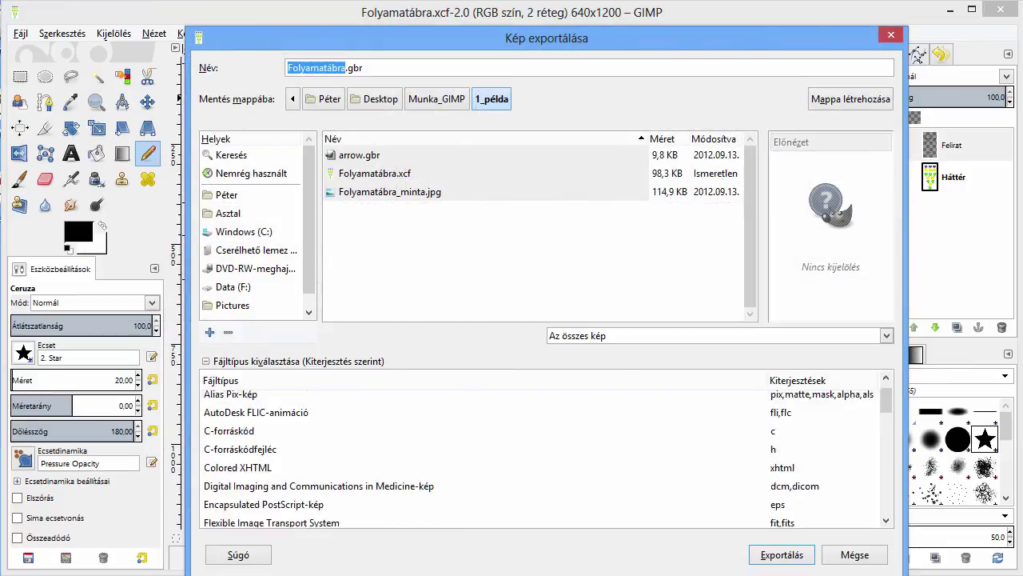
pyautogui.scroll(-2, 544, 456)
pyautogui.scroll(-2, 547, 456)
pyautogui.scroll(-2, 547, 455)
pyautogui.scroll(-1, 546, 456)
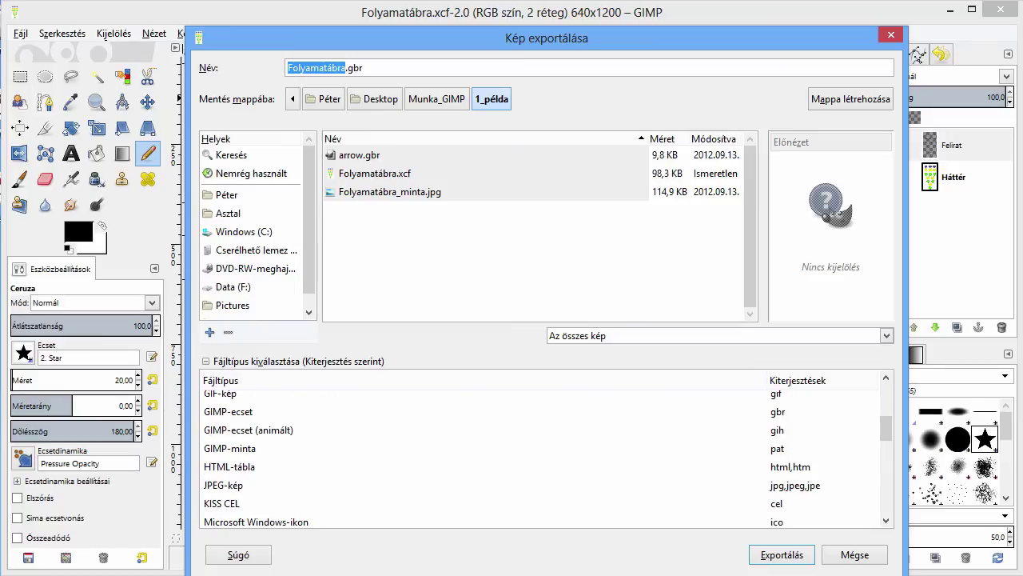
pyautogui.click(479, 484)
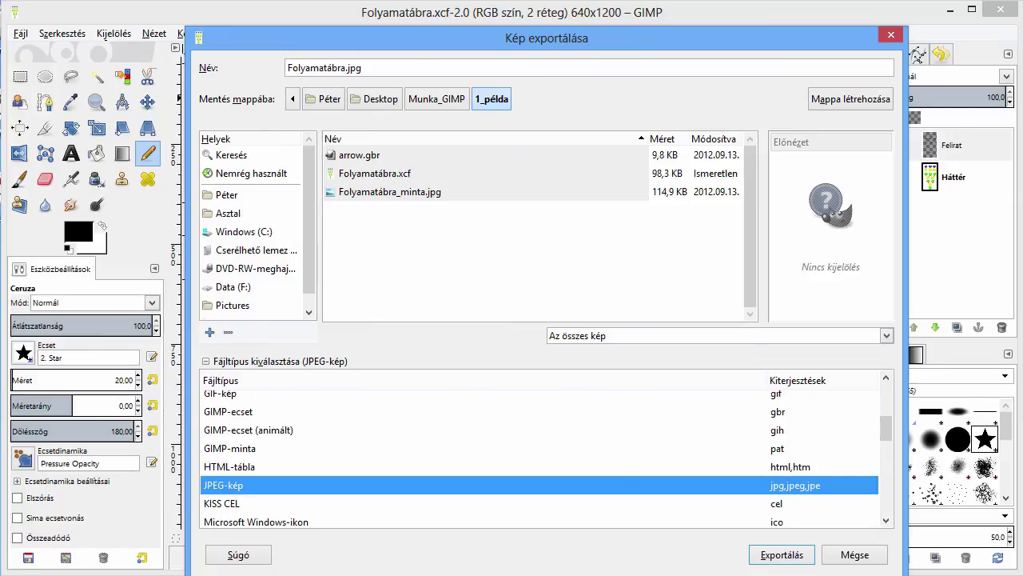
# - Confirm the JPEG export at quality 90 to write Folyamatábra.jpg
pyautogui.click(781, 554)
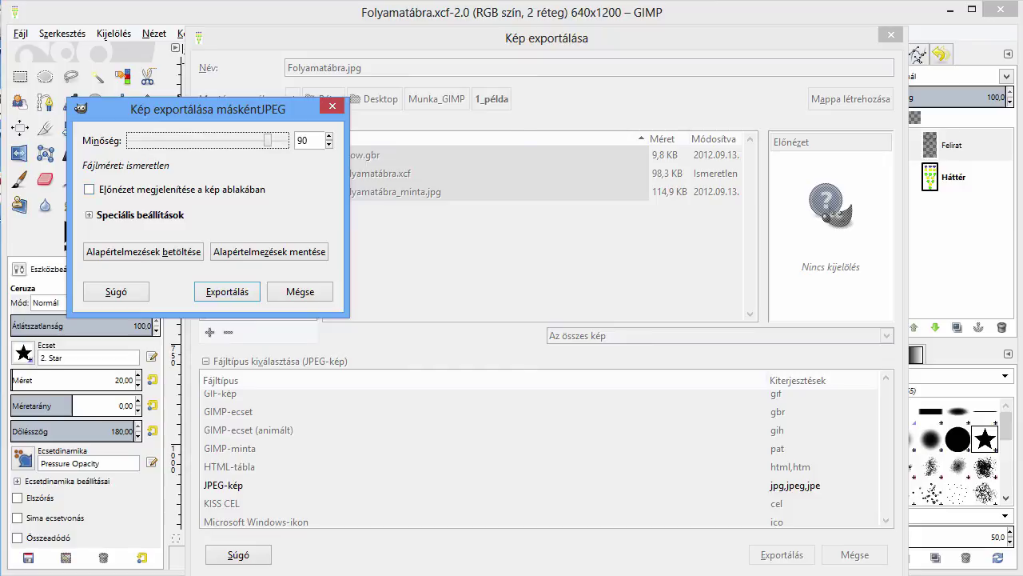
pyautogui.click(90, 214)
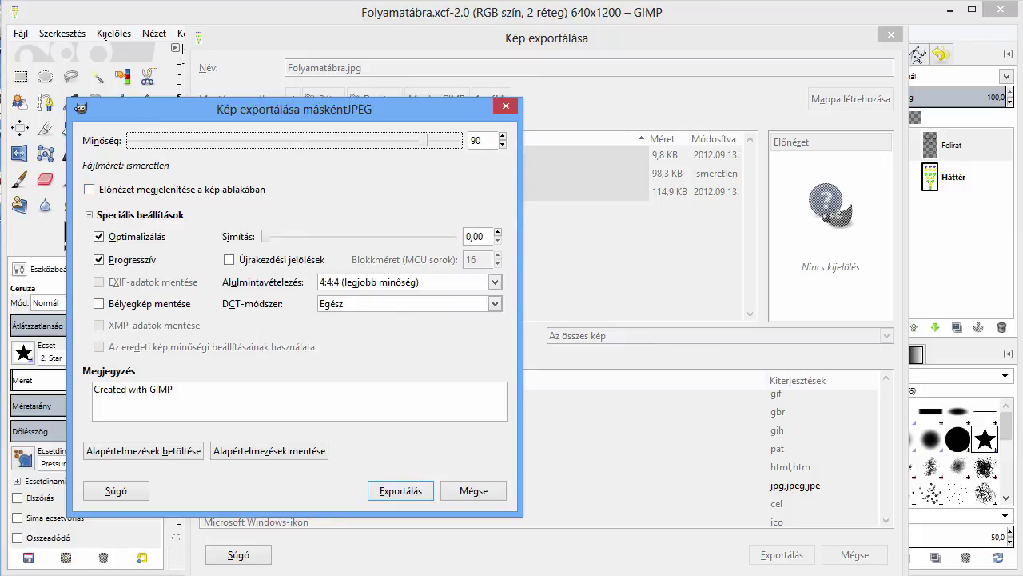
pyautogui.click(415, 494)
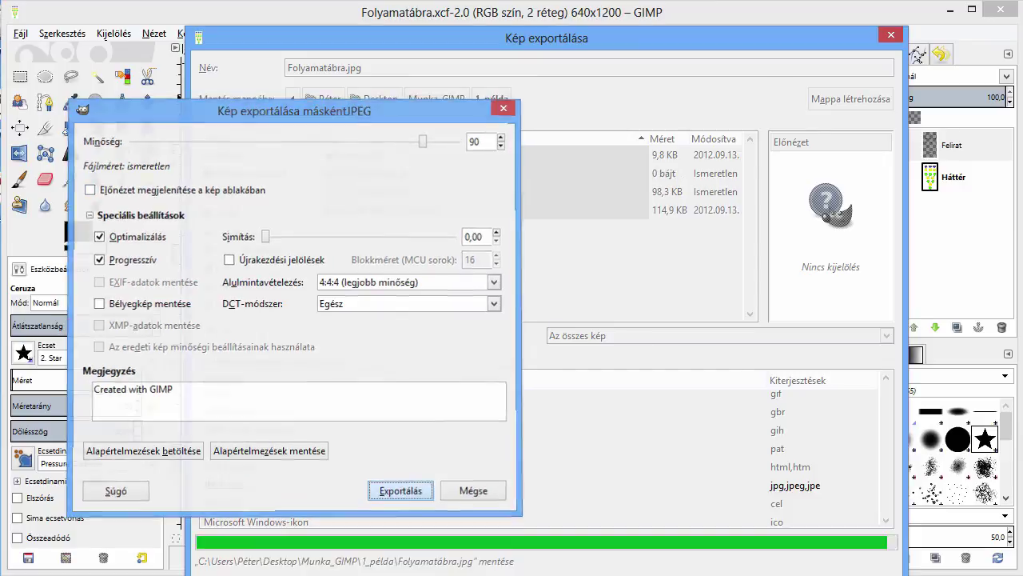